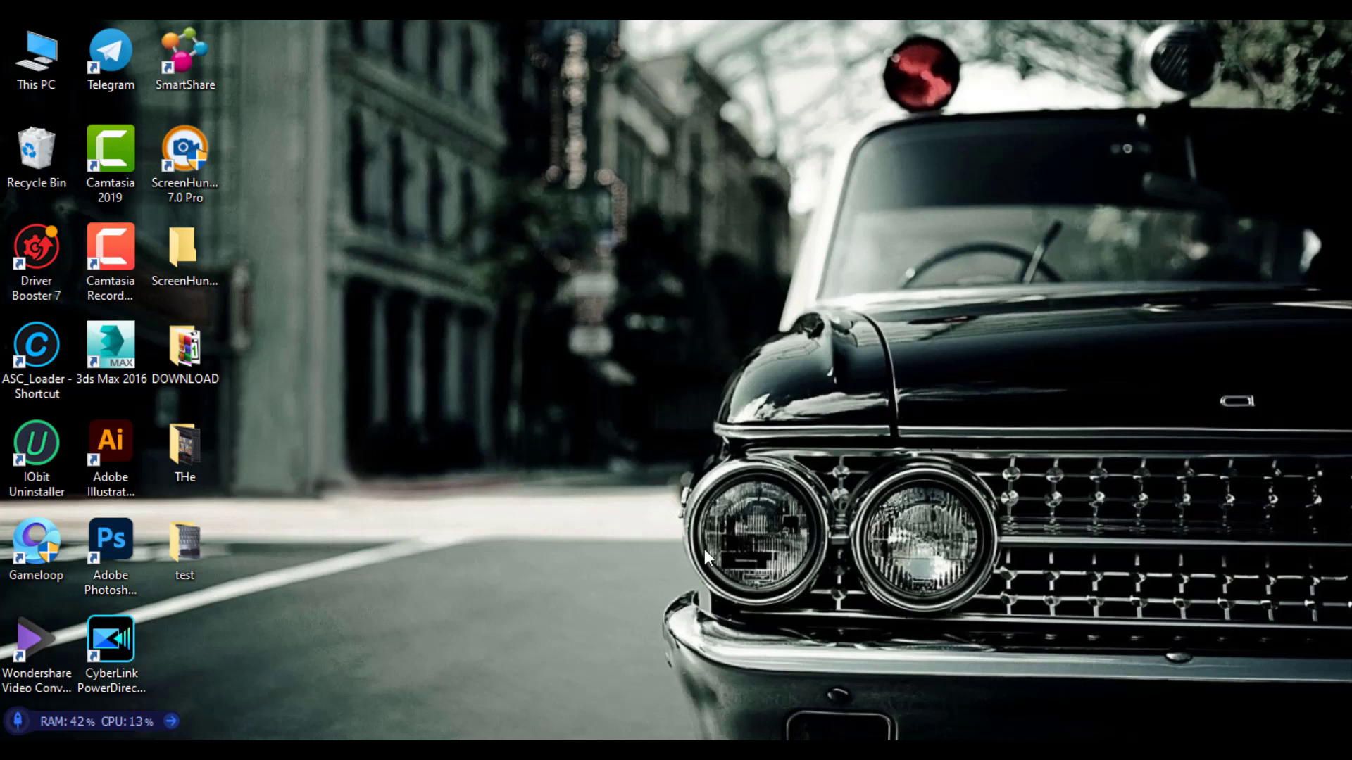
# Step: Point out the PowerDirector 19 and Camtasia 2019 shortcuts, then open the test folder
pyautogui.click(114, 657)
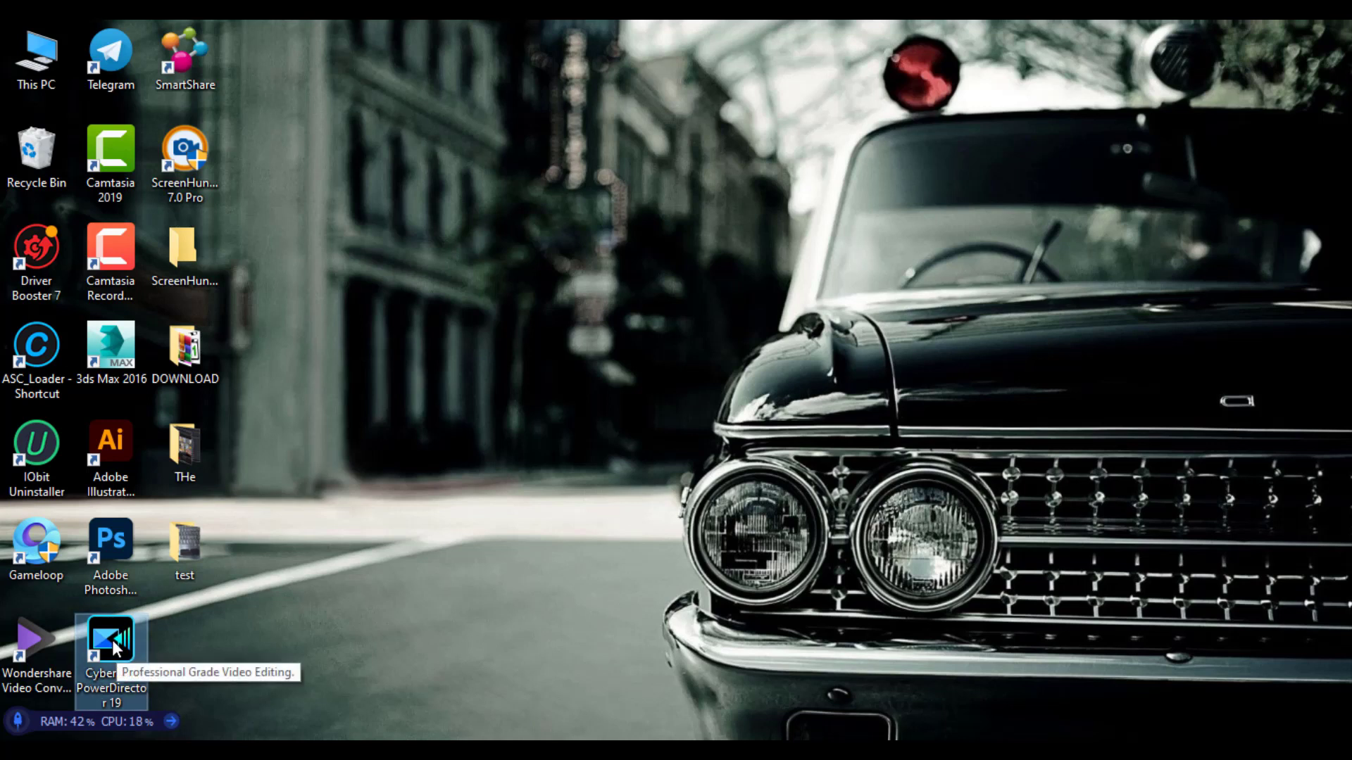
pyautogui.click(102, 148)
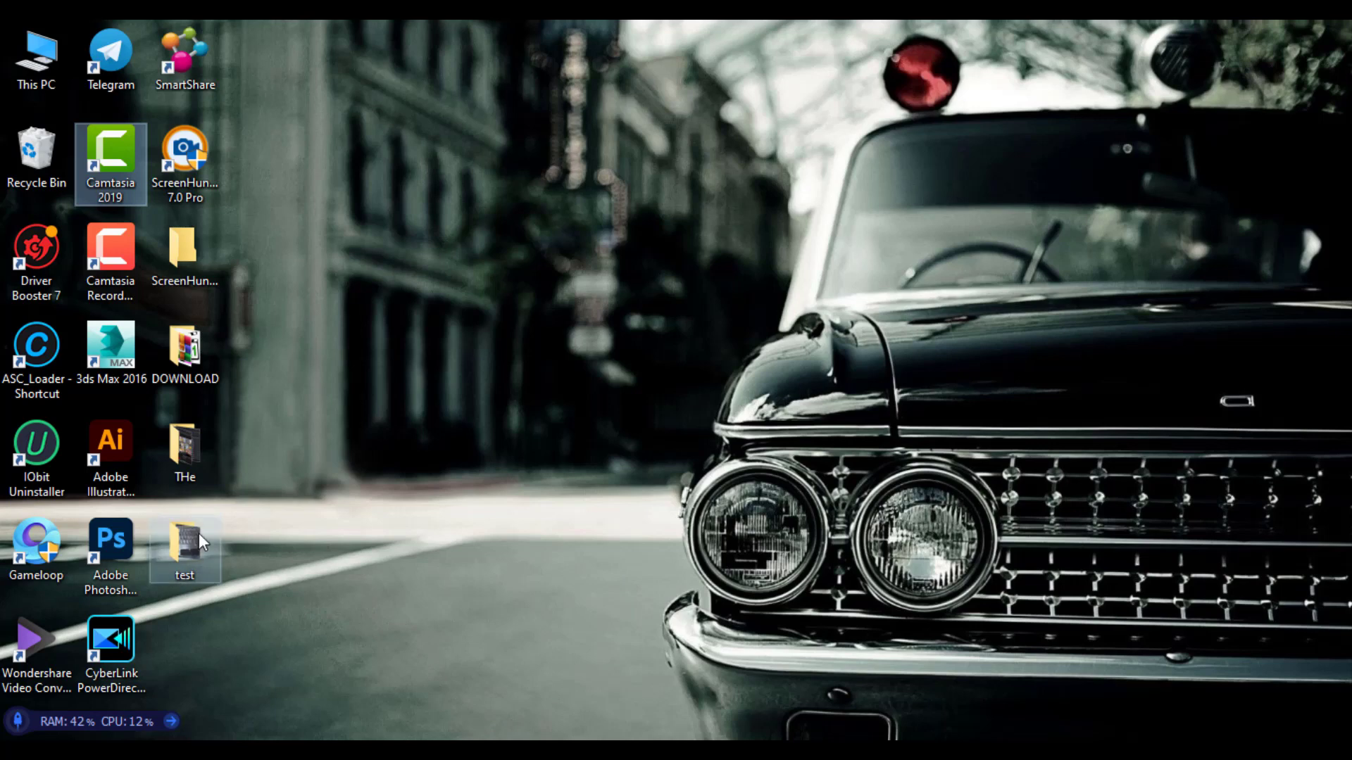
pyautogui.doubleClick(193, 550)
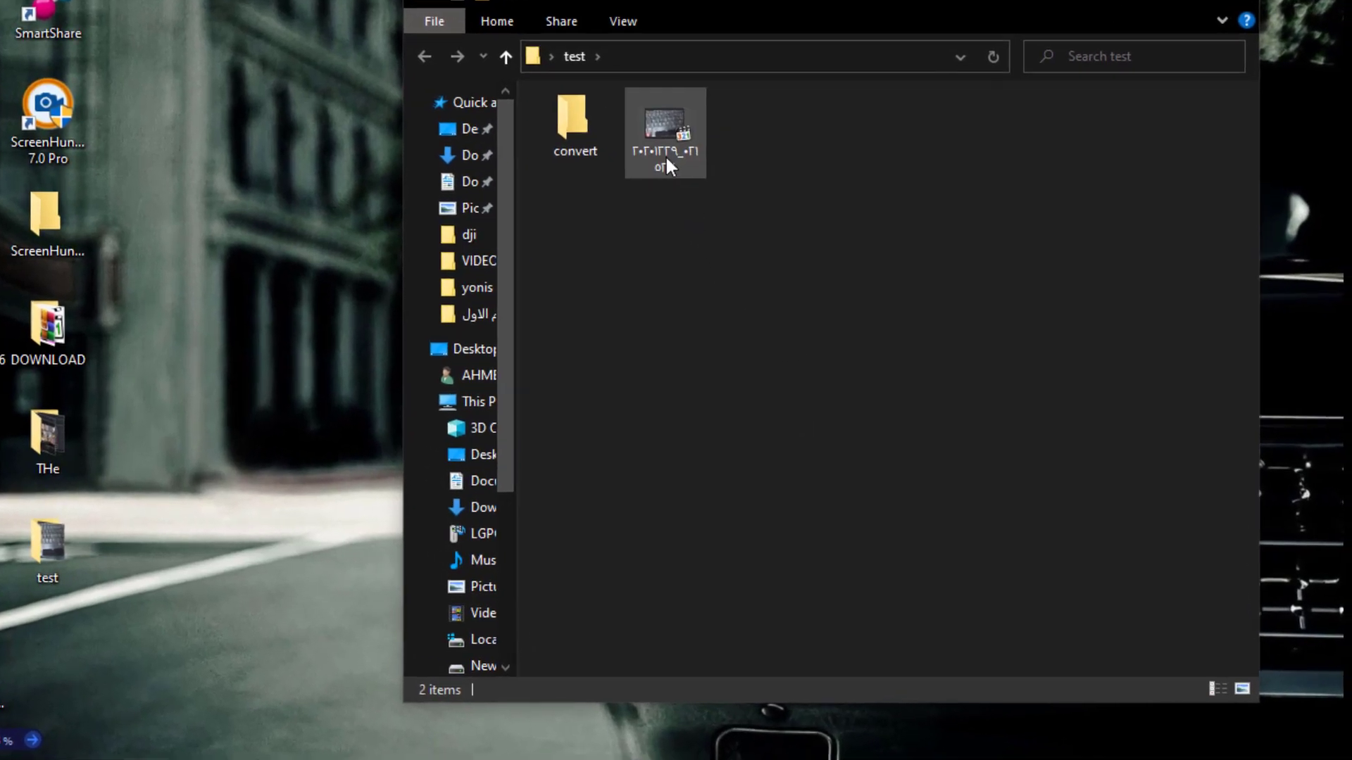
# Step: Check the MP4's details in Properties: 3840×2160, 2:45 long, 952 MB
pyautogui.rightClick(665, 165)
pyautogui.click(630, 729)
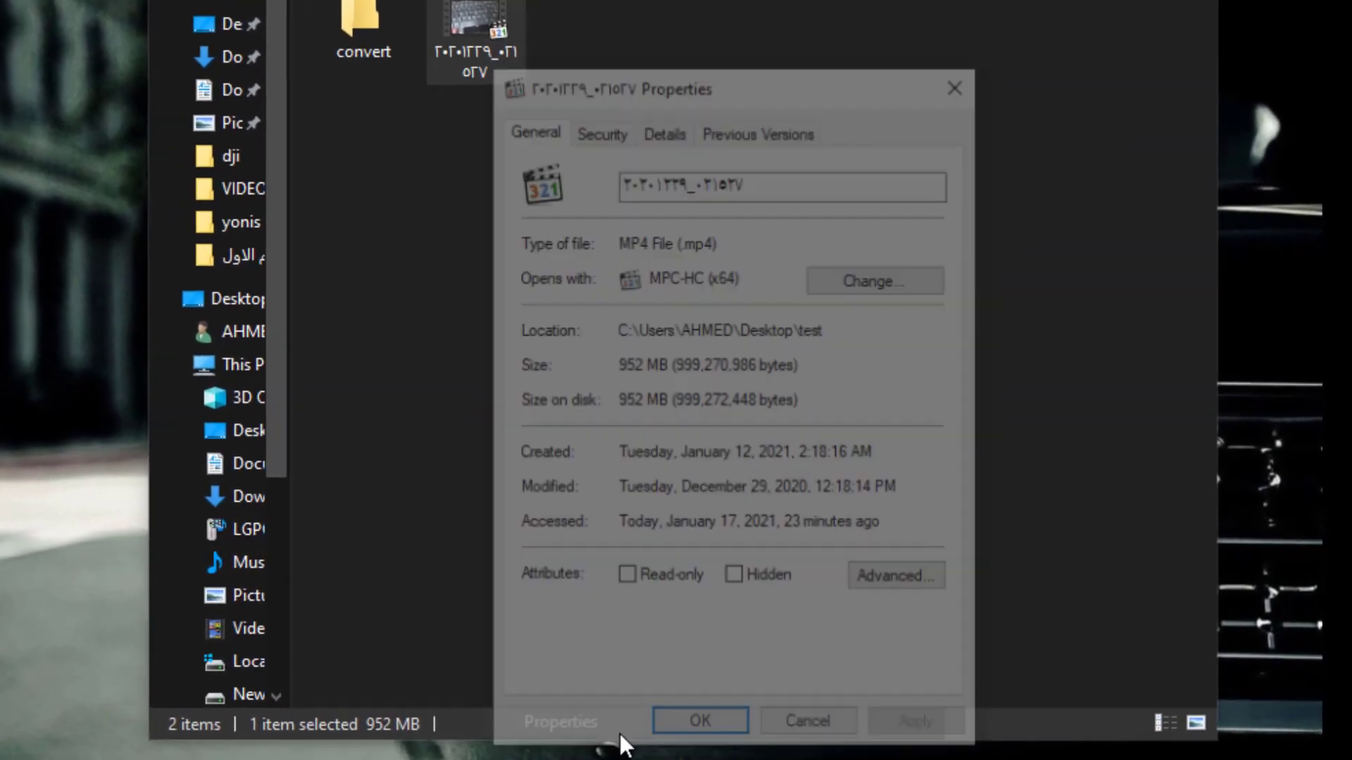
pyautogui.click(674, 125)
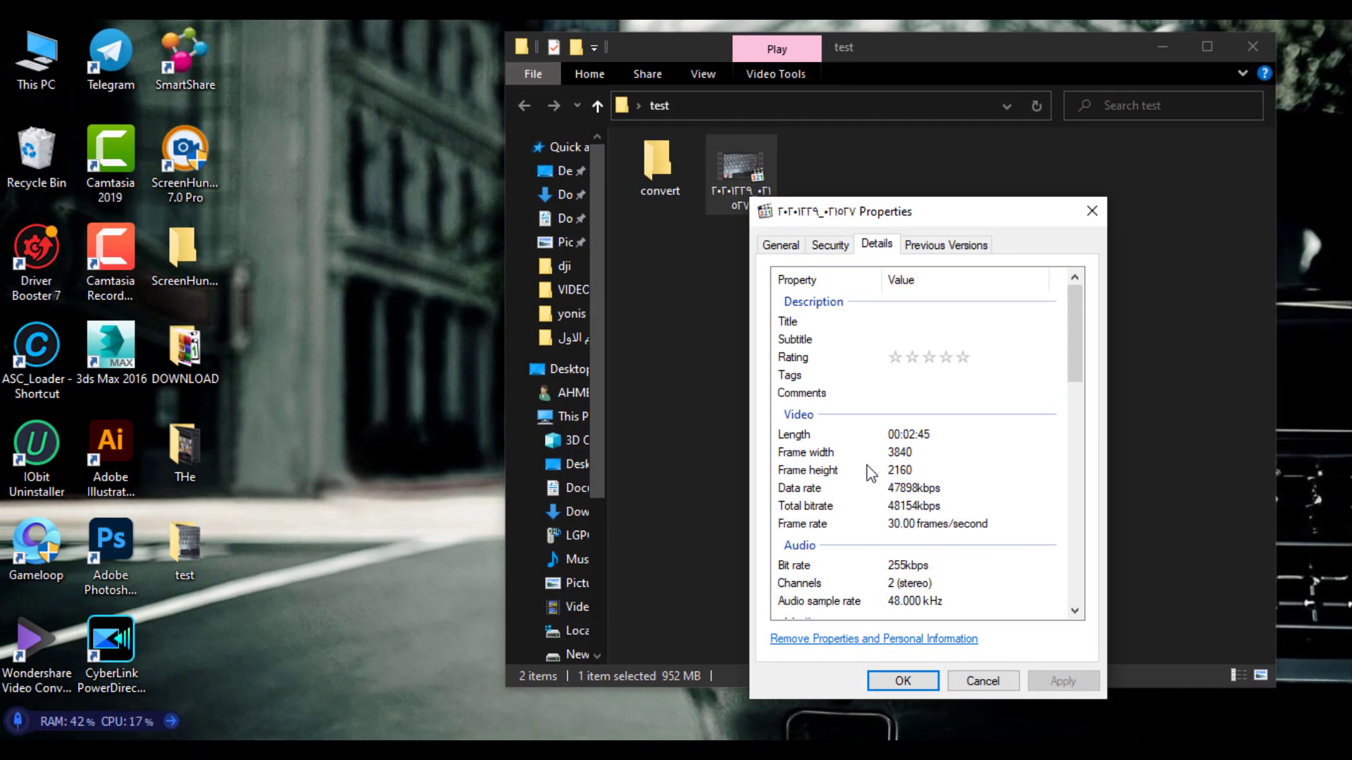
pyautogui.click(929, 682)
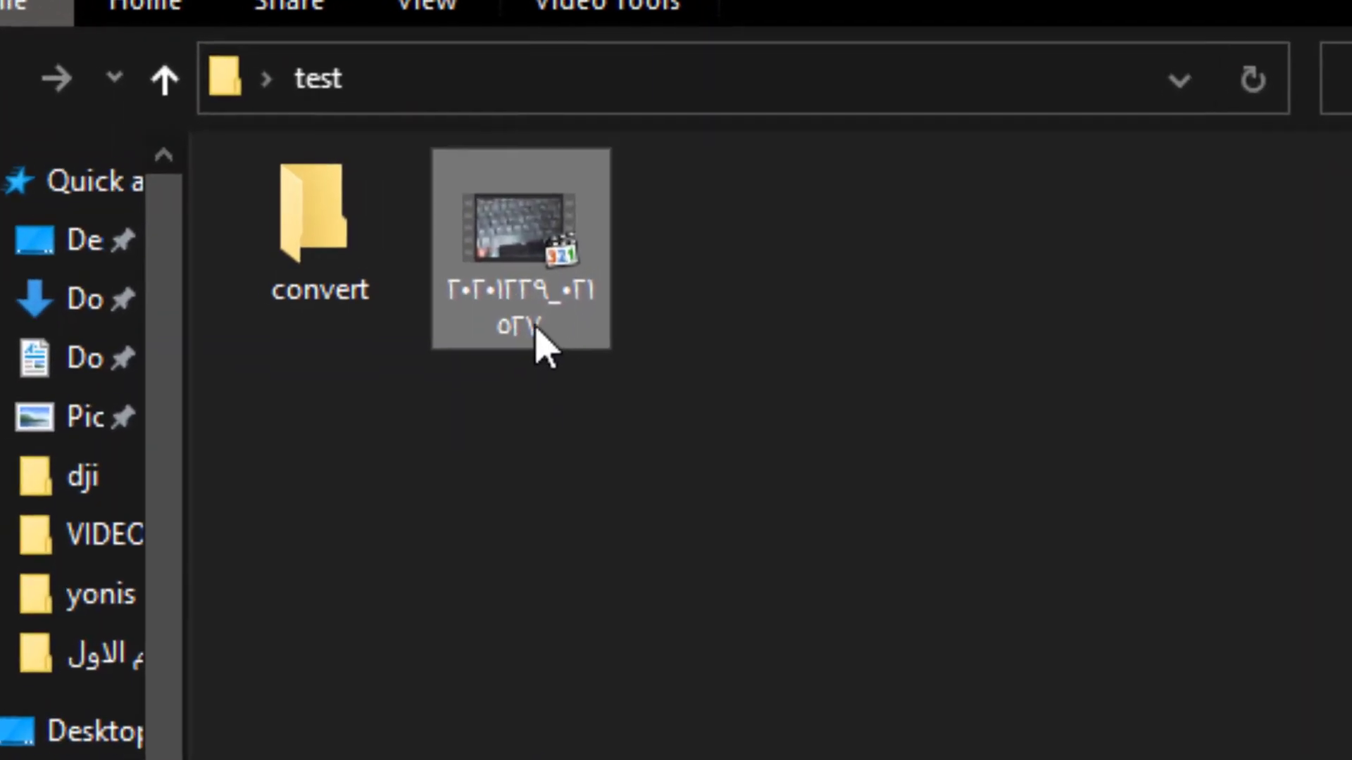
pyautogui.moveTo(660, 255)
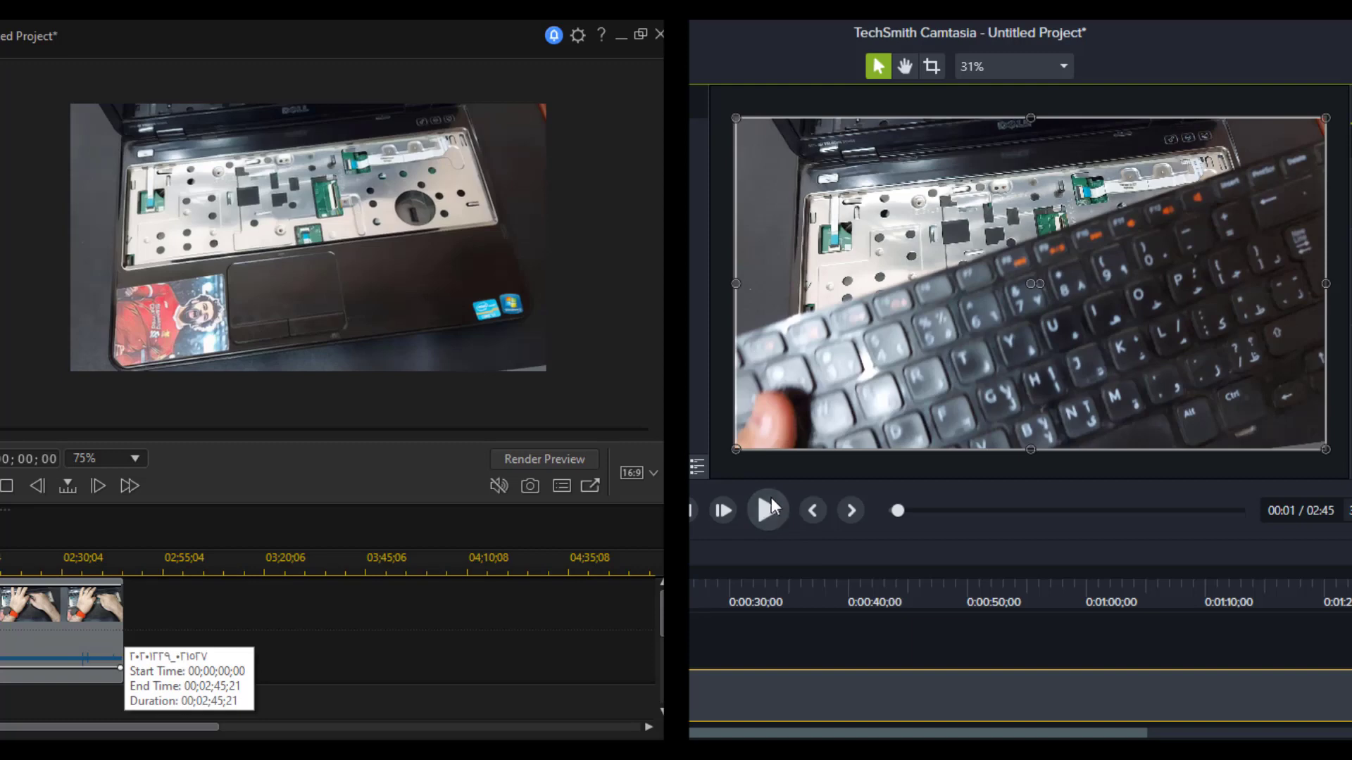
# Step: Play the 2:45 laptop-repair clip in Camtasia's canvas preview beside PowerDirector
pyautogui.click(767, 510)
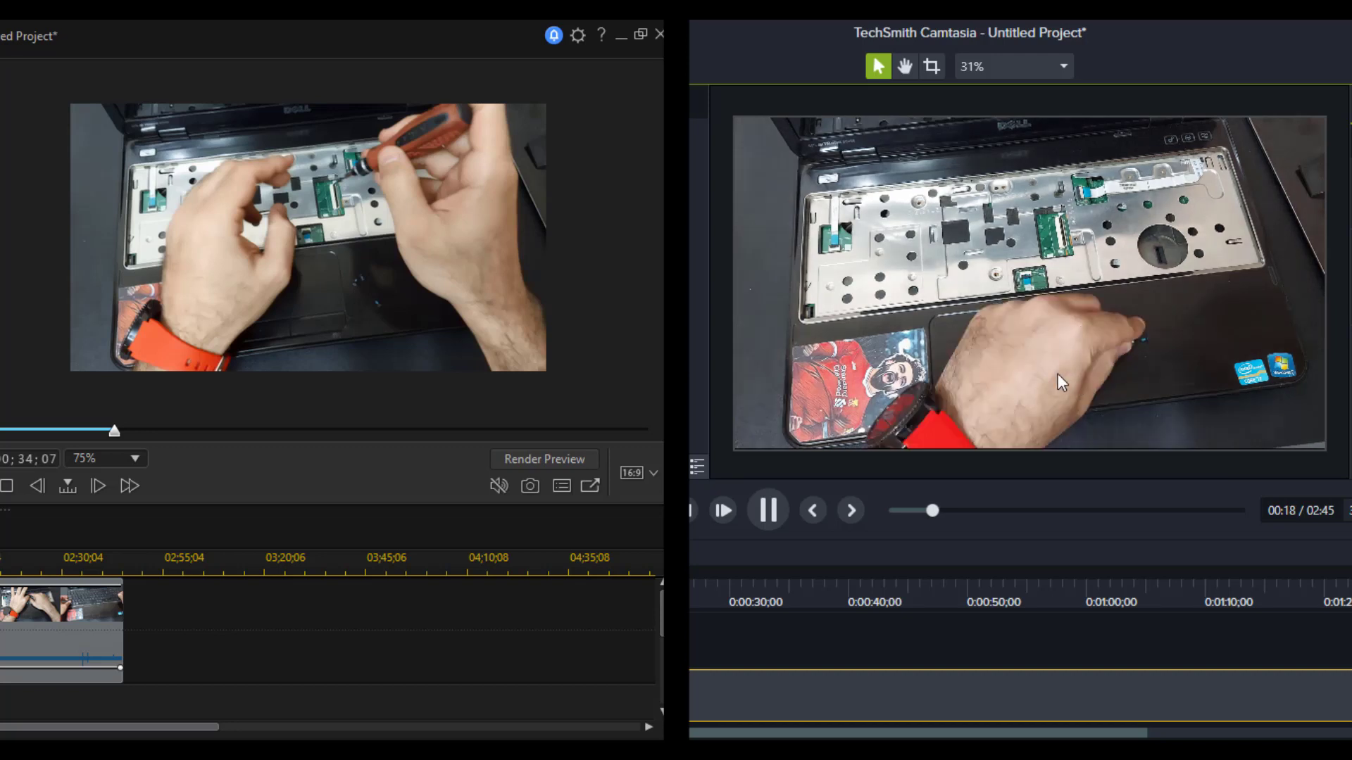
# Step: Stop playback and split the clip at 0:26;07, 0:37;25 and 0:42;23
pyautogui.click(1207, 413)
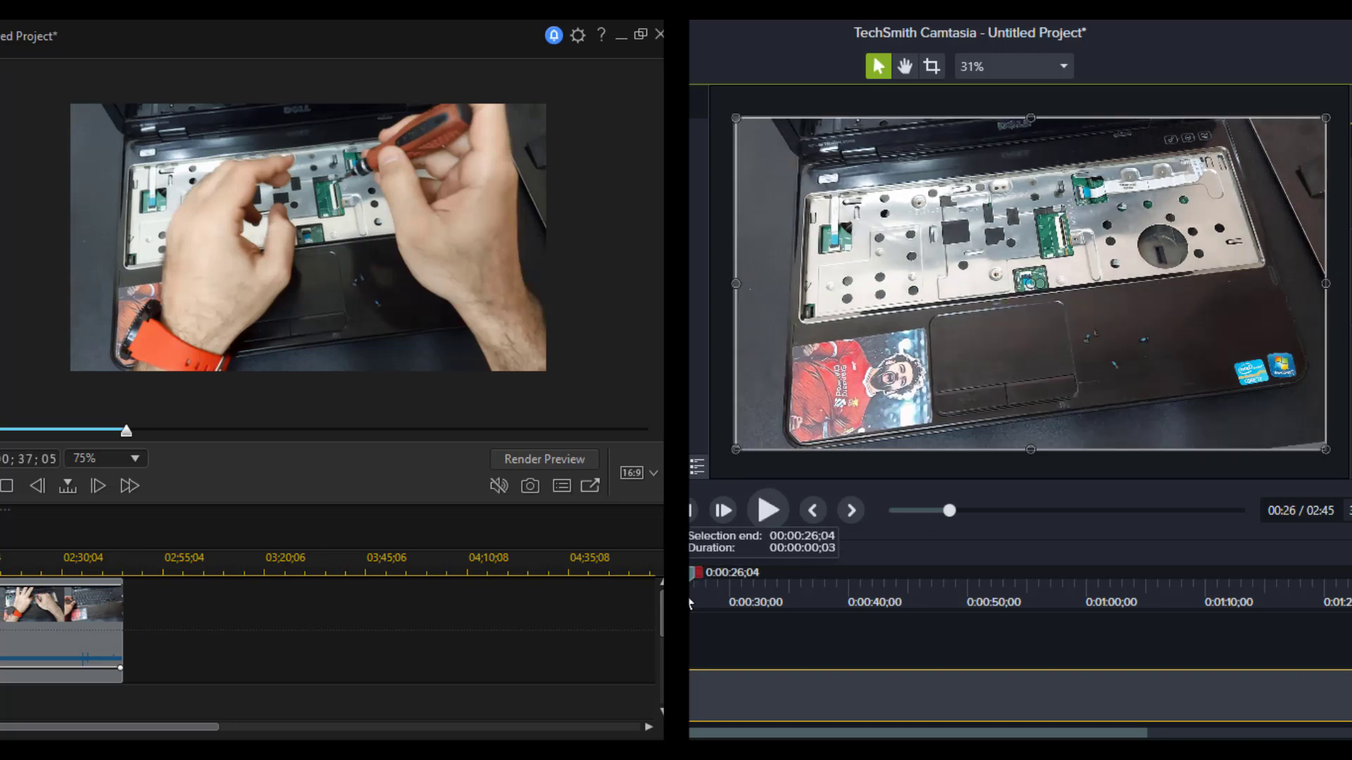
pyautogui.moveTo(691, 602); pyautogui.dragTo(822, 574)
pyautogui.press('s')
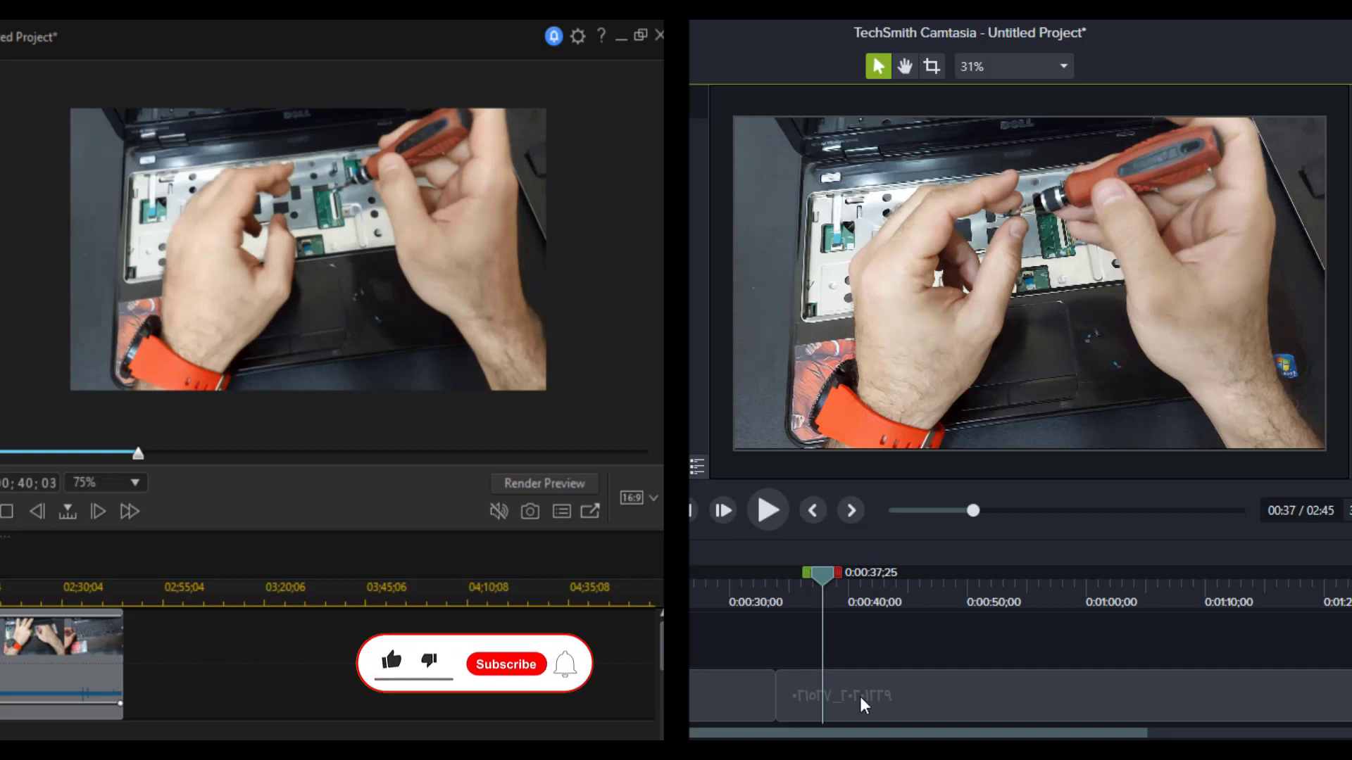
pyautogui.click(863, 704)
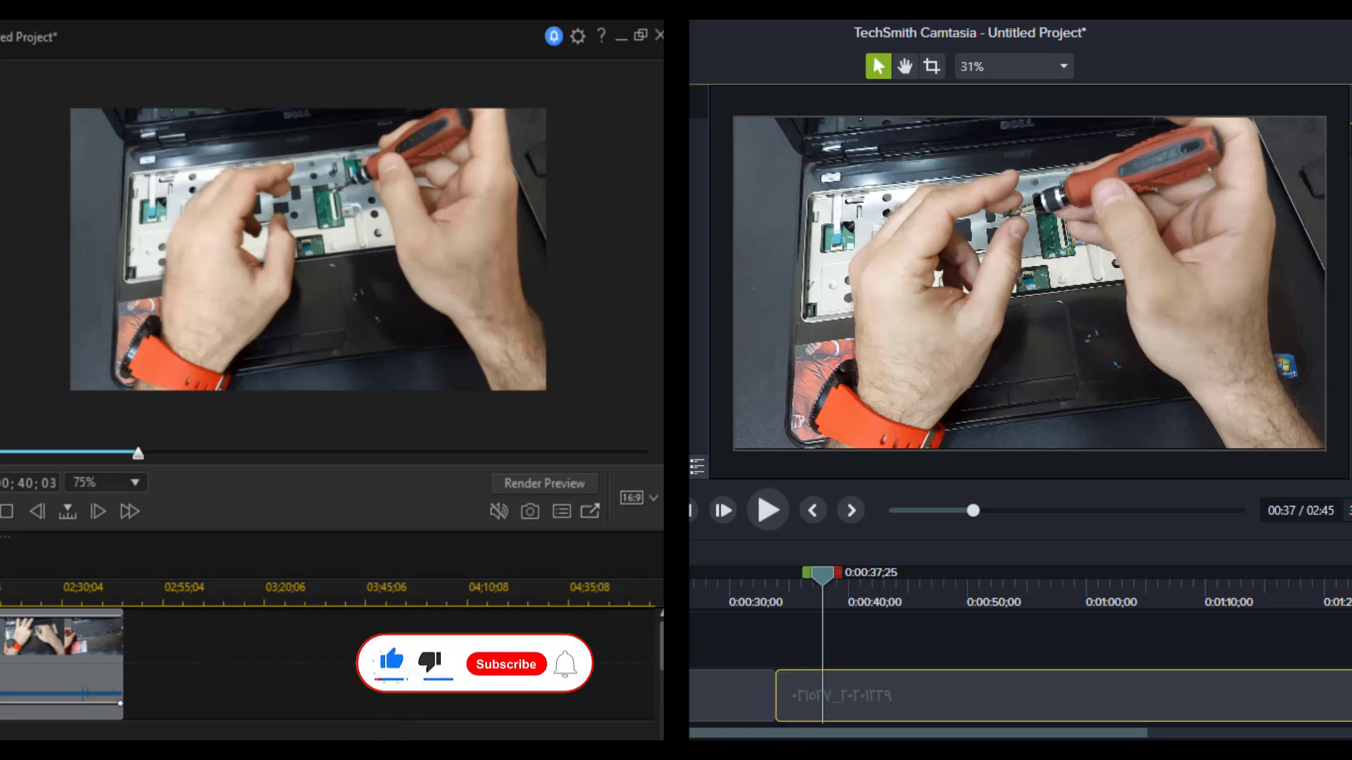
pyautogui.press('s')
pyautogui.moveTo(824, 574); pyautogui.dragTo(883, 591)
pyautogui.click(824, 694)
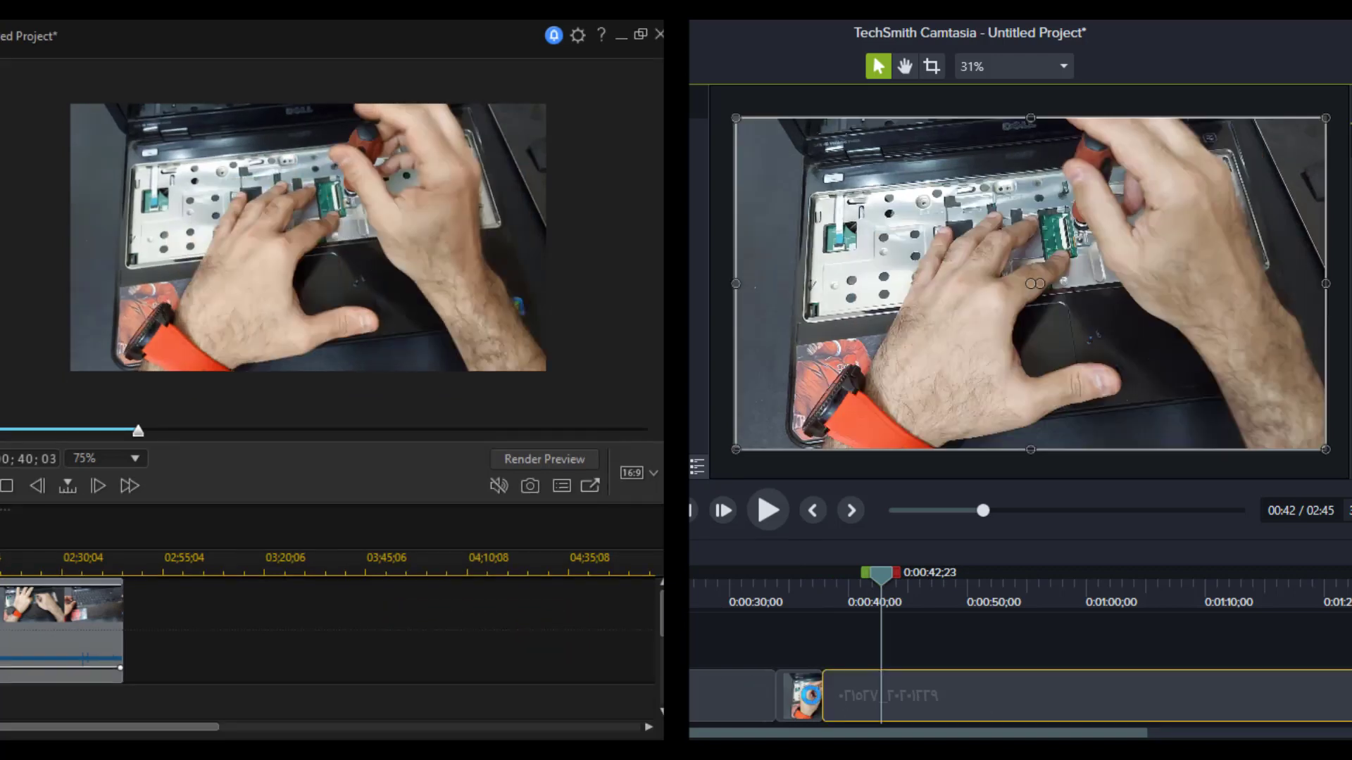
pyautogui.press('s')
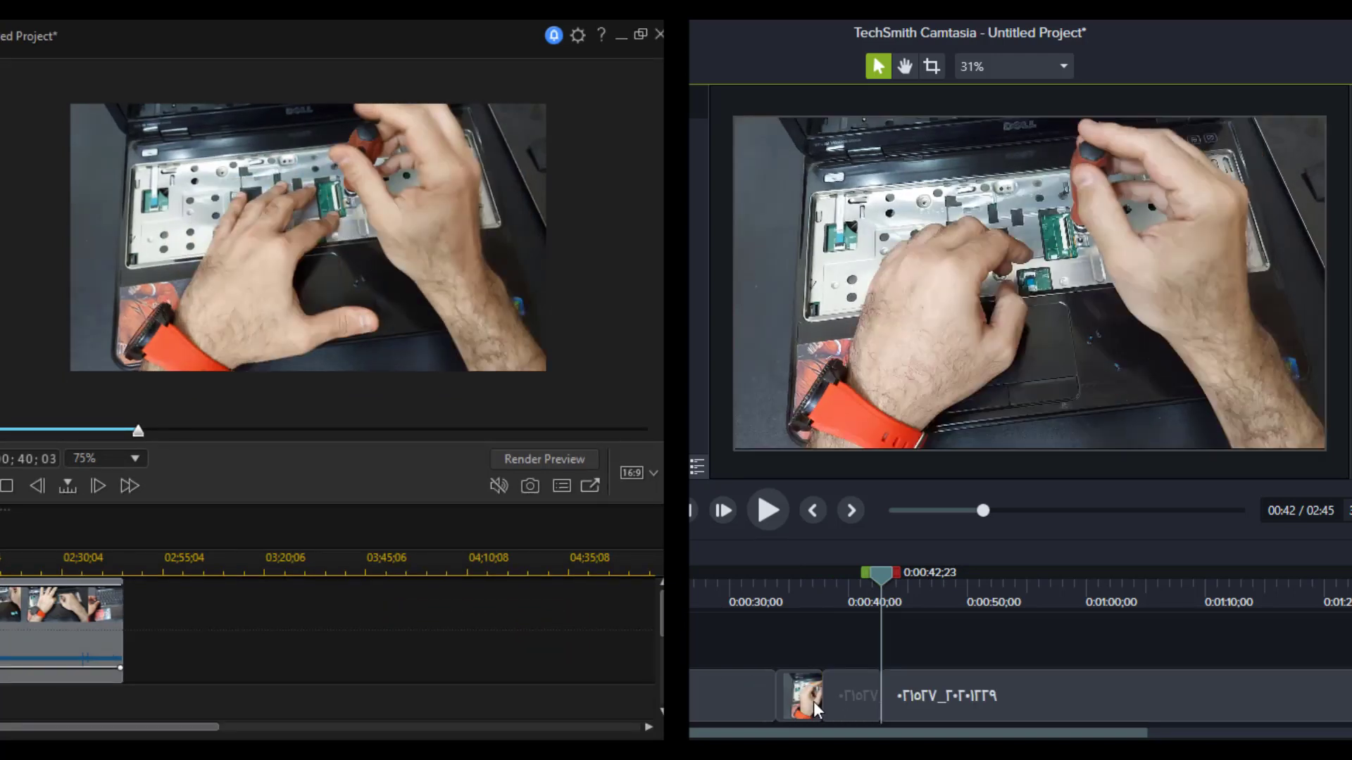
# Step: Apply the high-contrast black-and-white effect to the short clip piece and review it at 0:35;23
pyautogui.click(804, 701)
pyautogui.click(859, 695)
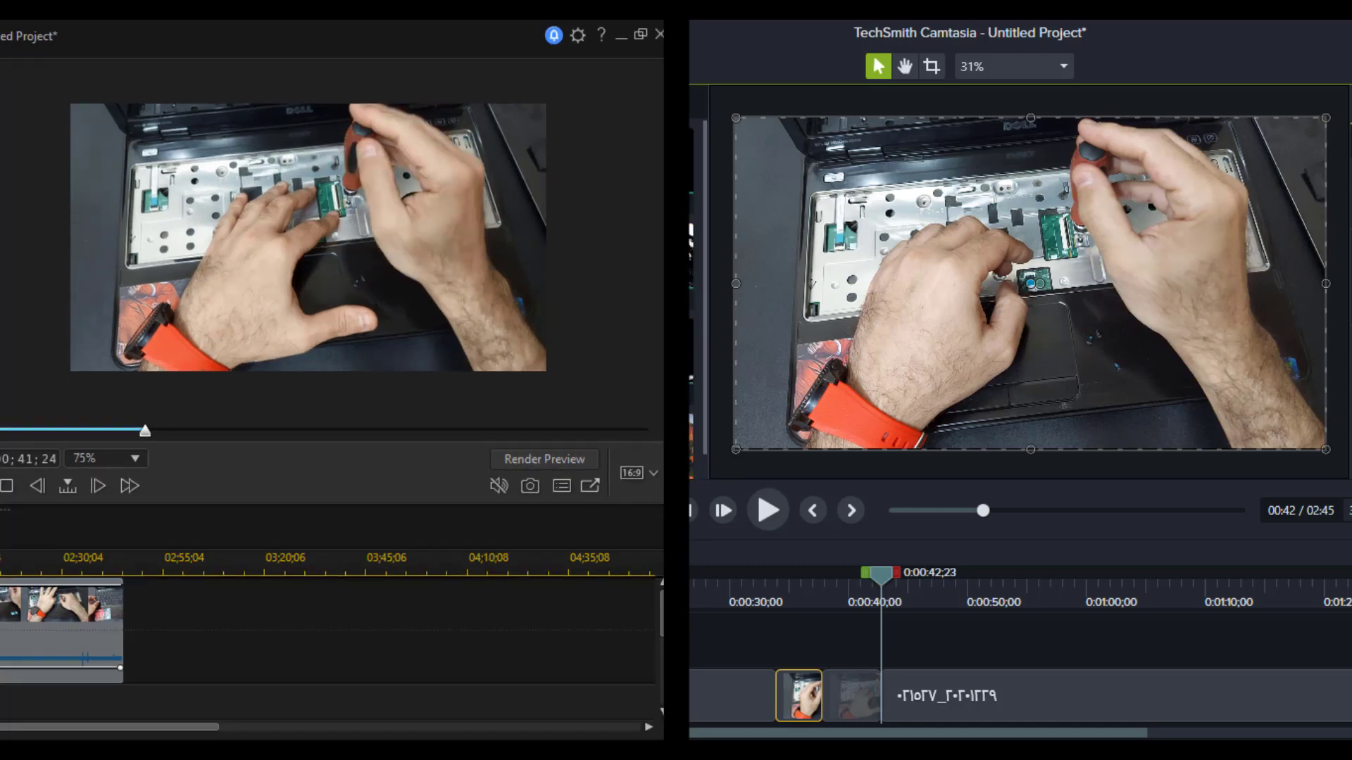
pyautogui.hotkey('ctrl', 'a')
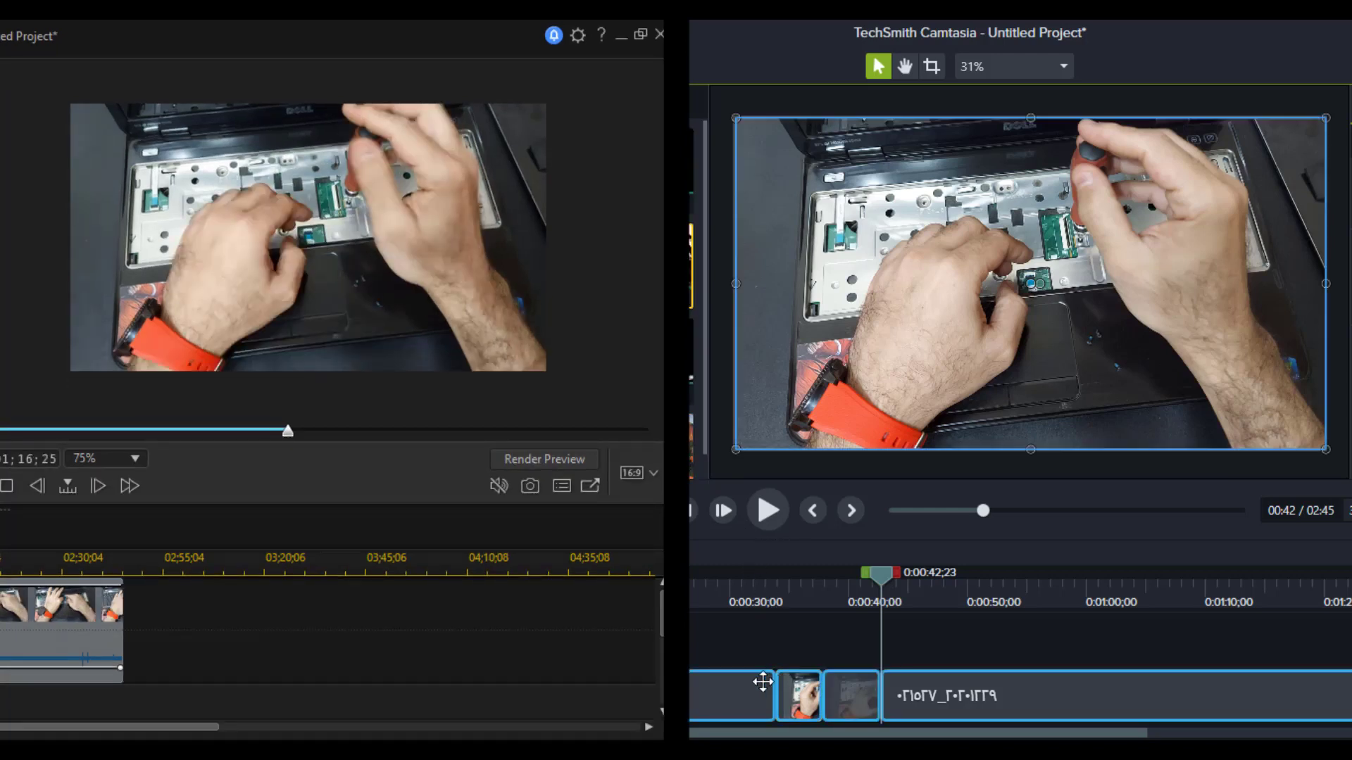
pyautogui.moveTo(743, 543); pyautogui.dragTo(805, 697)
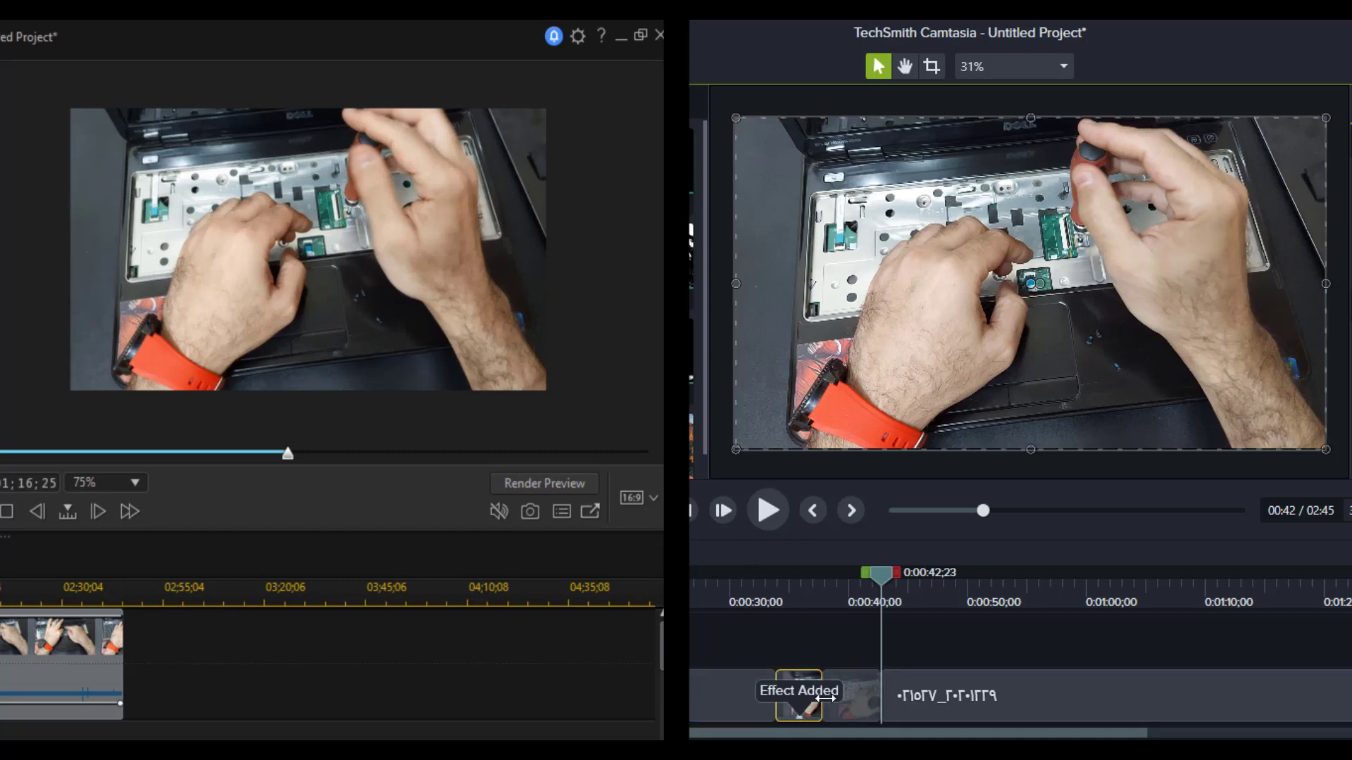
pyautogui.click(797, 594)
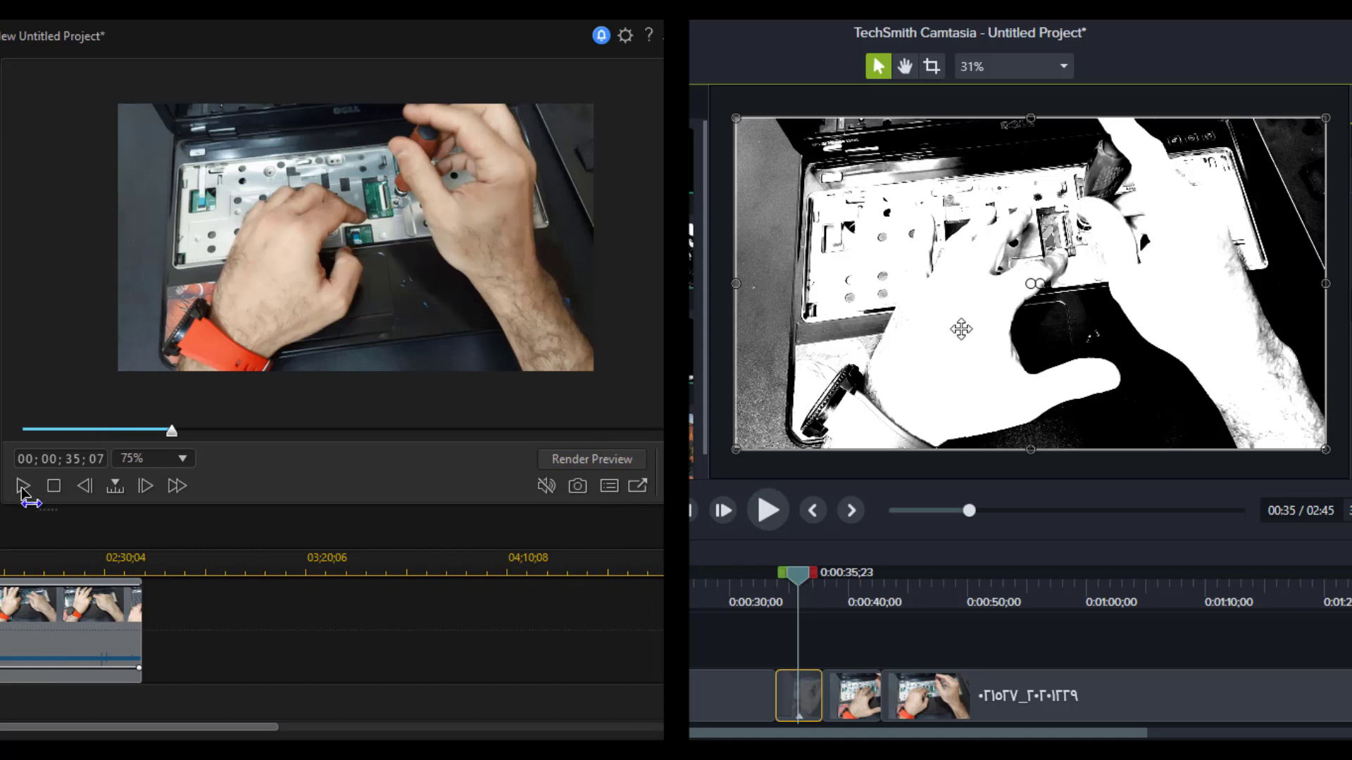
# Step: Rewind the playhead to 00:18 and play the timeline through the black-and-white section
pyautogui.moveTo(798, 574); pyautogui.dragTo(613, 574)
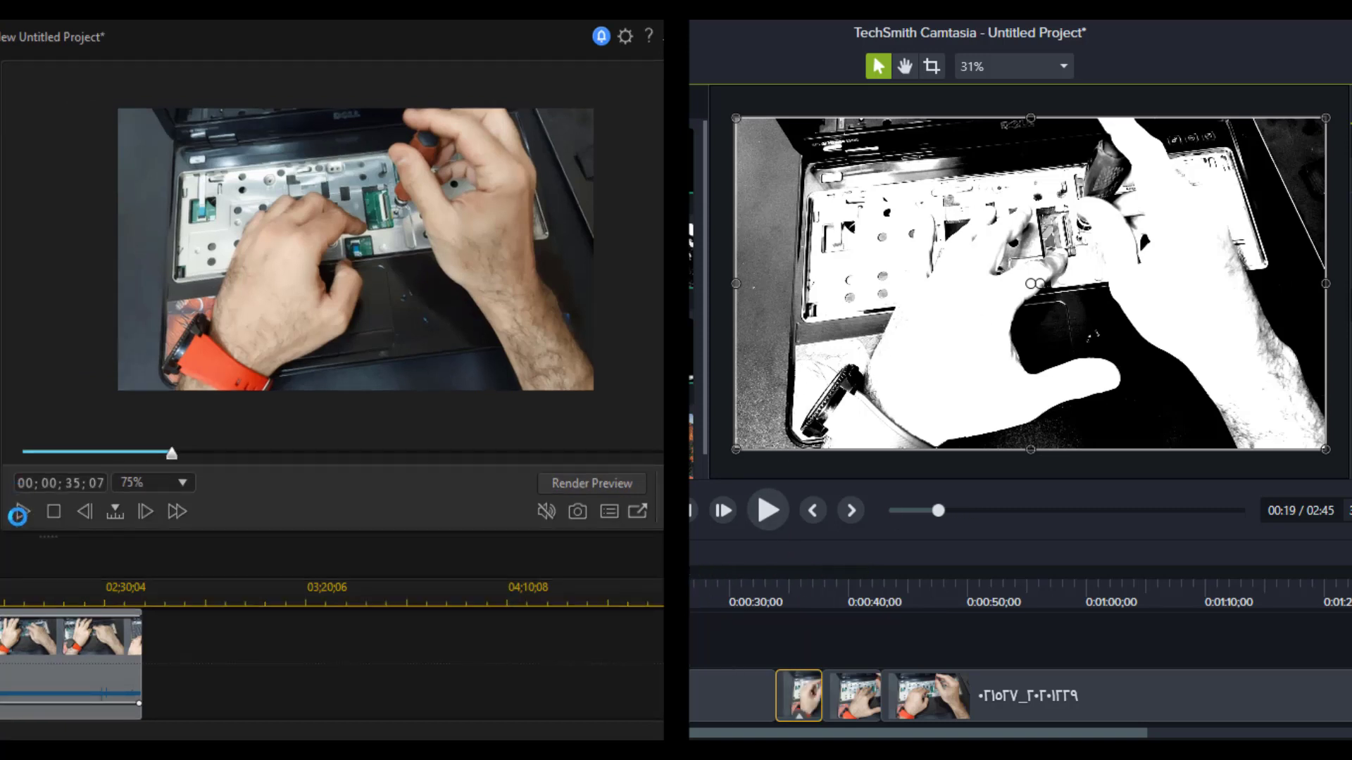
pyautogui.click(776, 506)
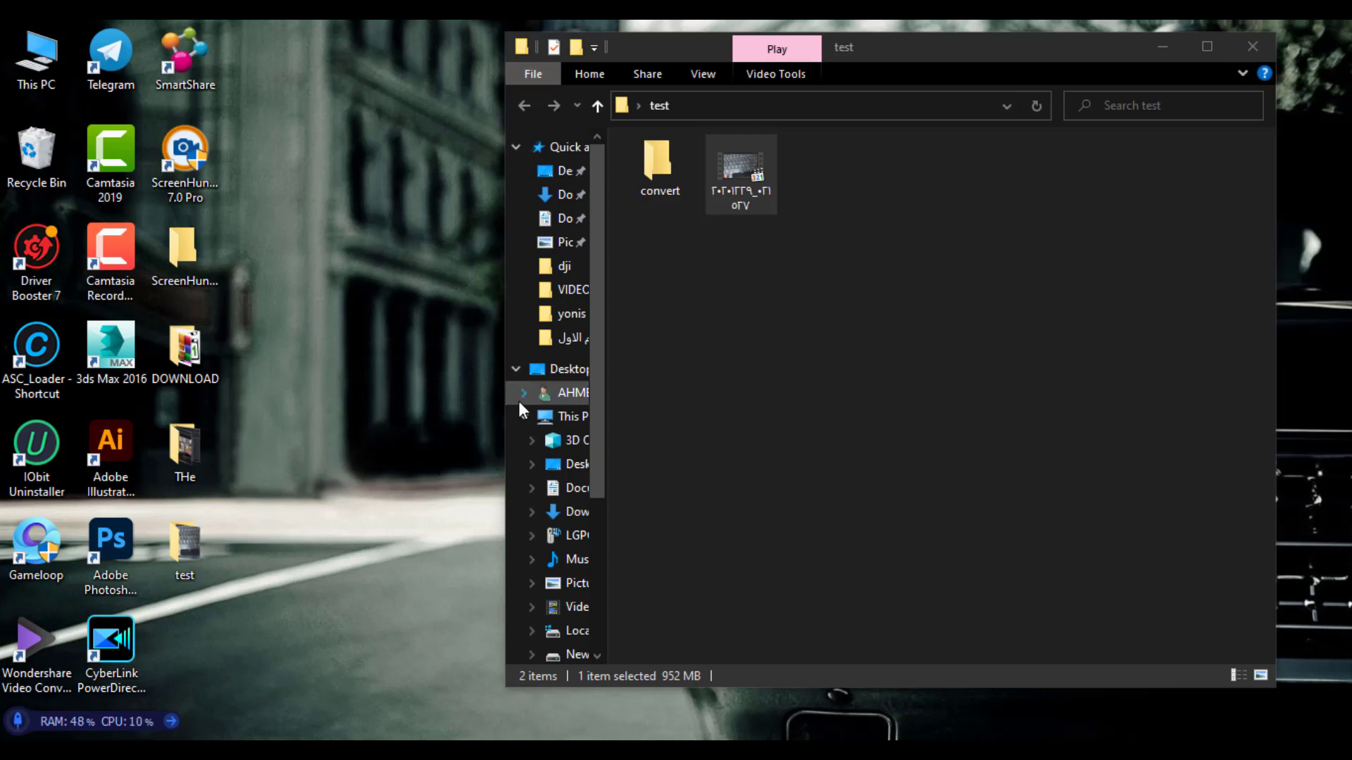
# Step: Confirm the MP4 is 952 MB and 2:45 long, then launch Wondershare Video Converter
pyautogui.click(743, 176)
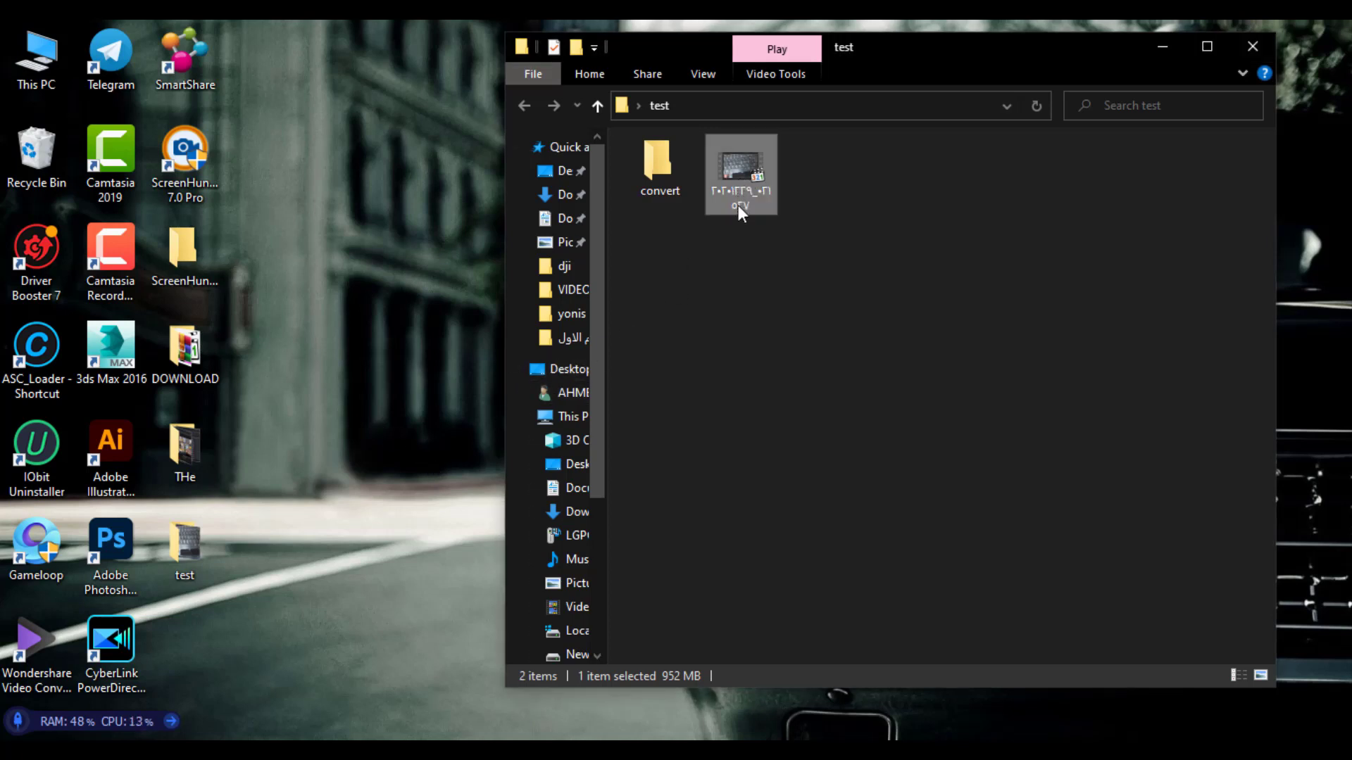
pyautogui.moveTo(738, 205)
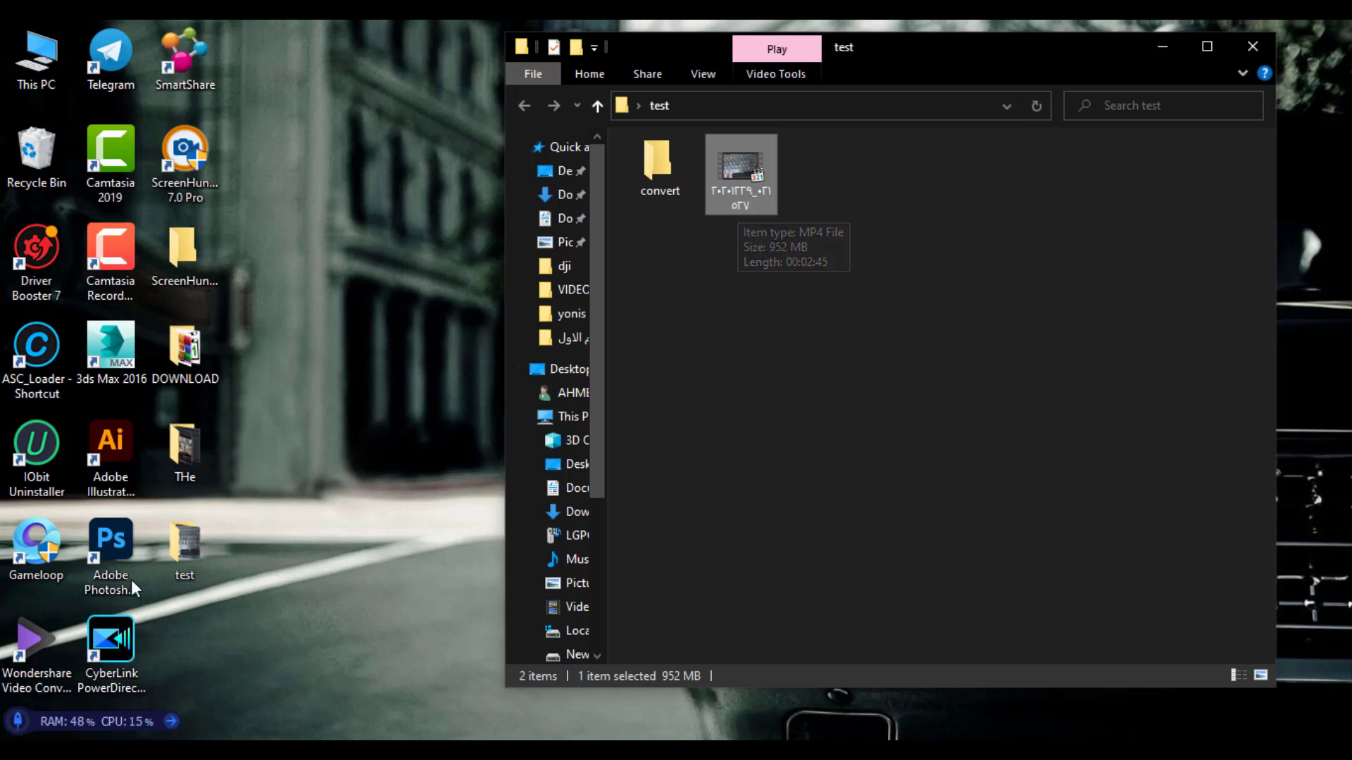
pyautogui.click(38, 654)
pyautogui.click(52, 644)
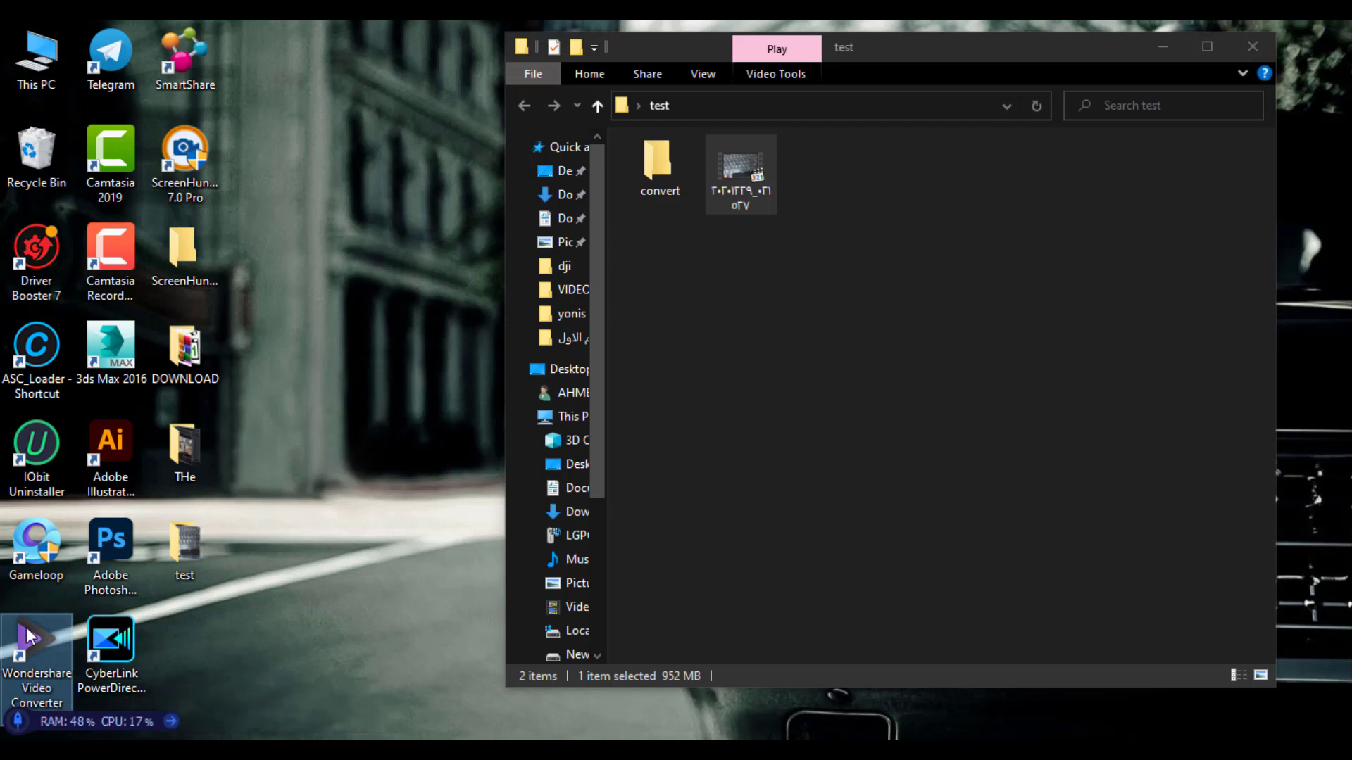
pyautogui.click(56, 706)
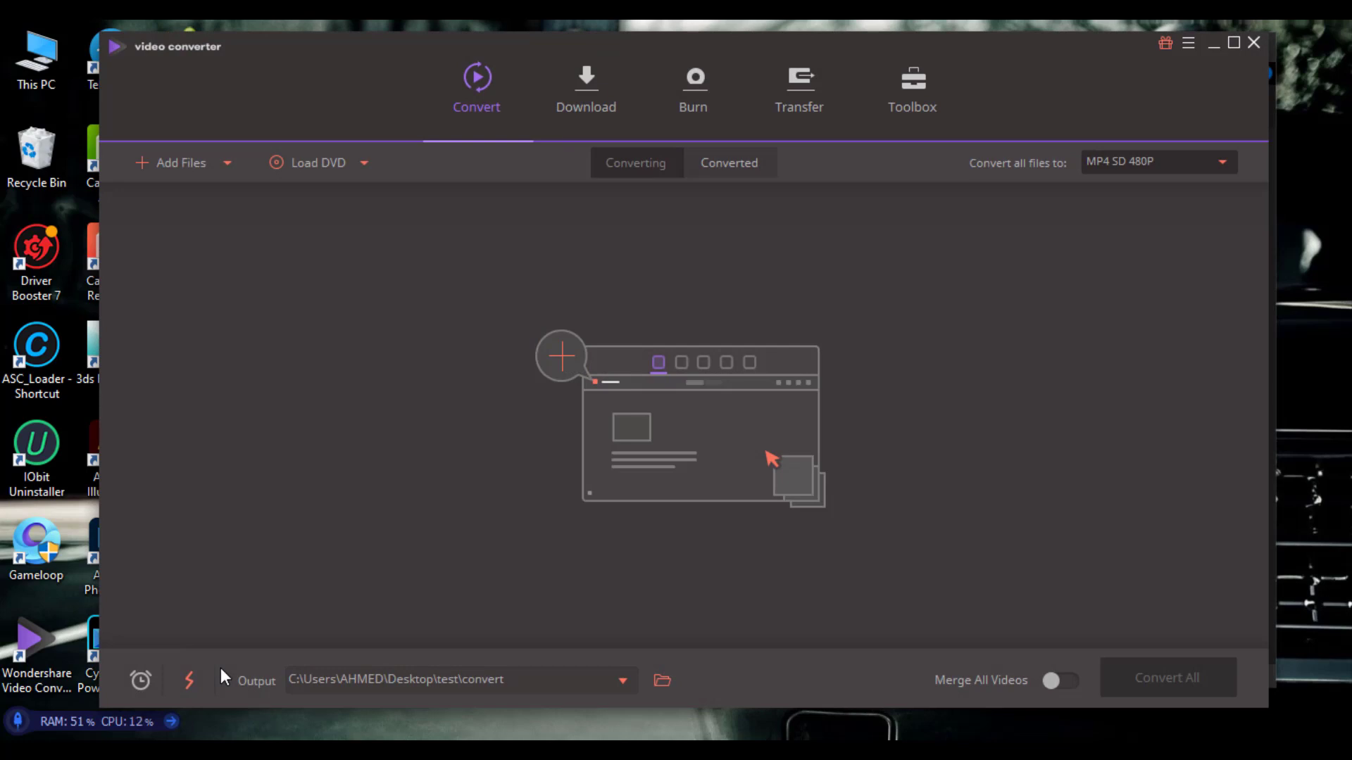
# Step: Drag the 952.98 MB 3840×2160 MP4 from the test folder into the converter's queue
pyautogui.moveTo(1037, 40); pyautogui.dragTo(881, 210)
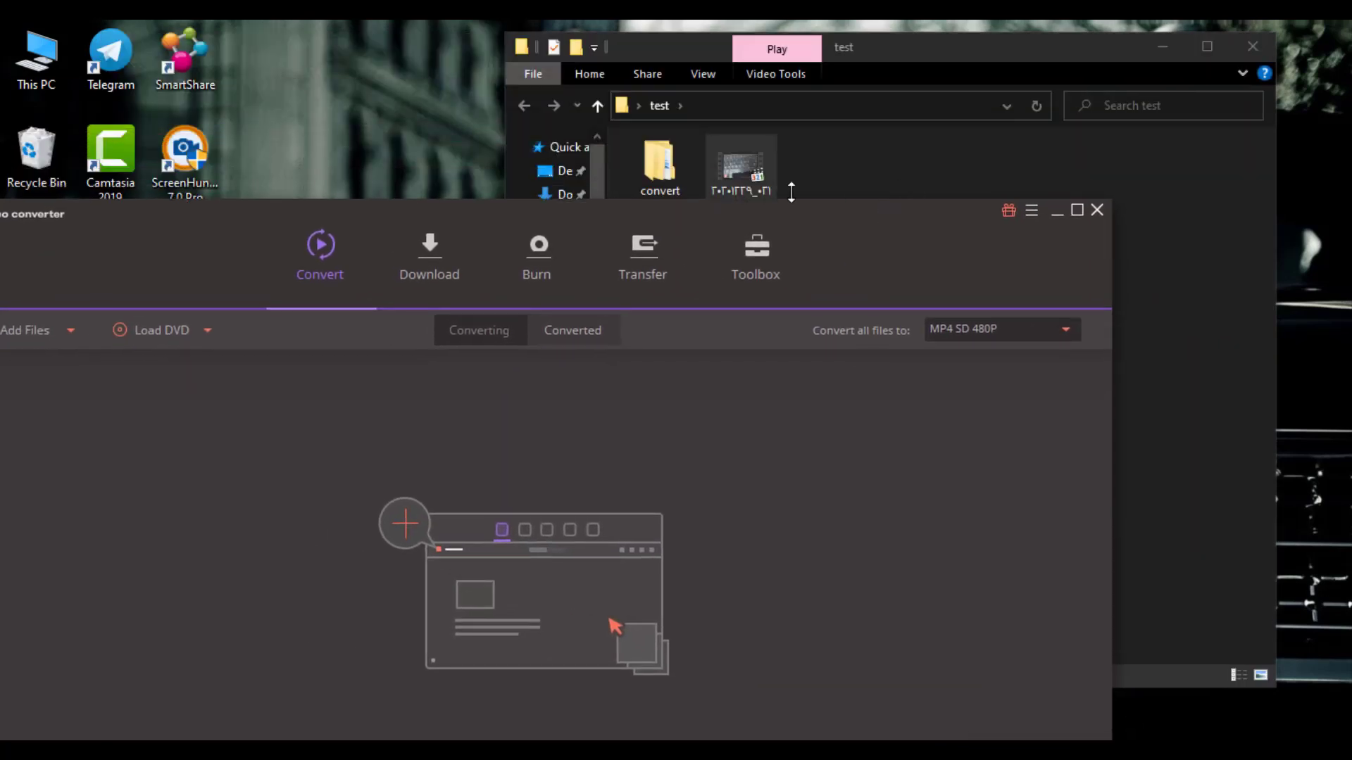
pyautogui.moveTo(760, 169)
pyautogui.mouseDown()
pyautogui.moveTo(59, 580)
pyautogui.moveTo(195, 527)
pyautogui.mouseUp()
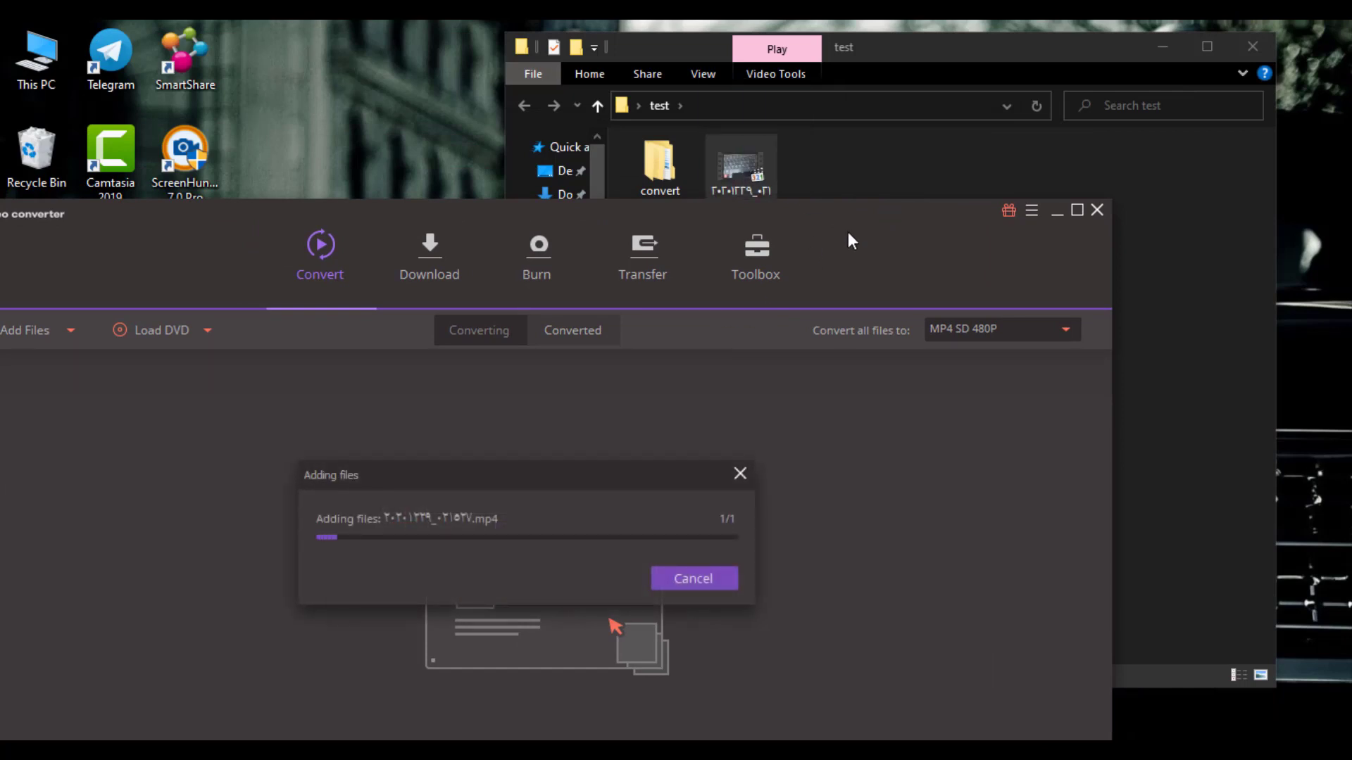
pyautogui.moveTo(850, 212); pyautogui.dragTo(992, 103)
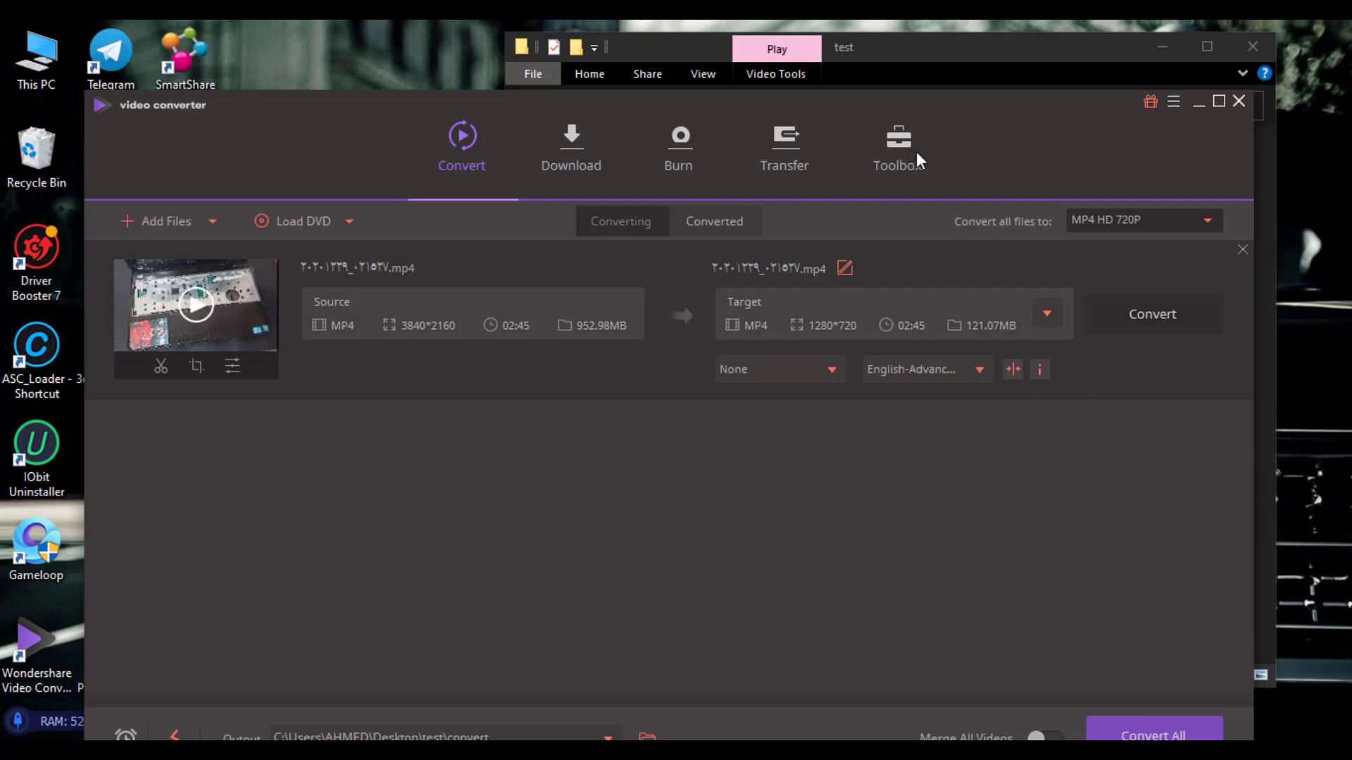
pyautogui.moveTo(980, 120); pyautogui.dragTo(973, 82)
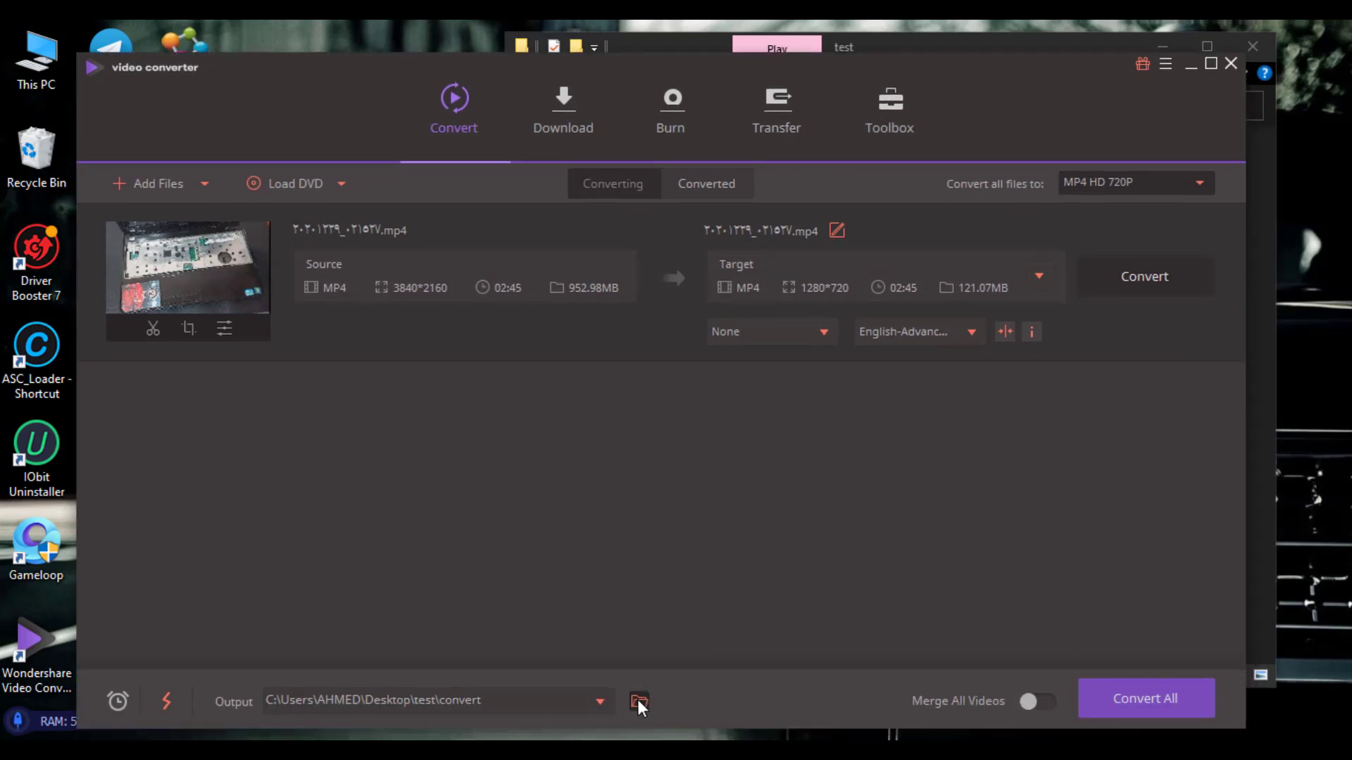
pyautogui.click(600, 701)
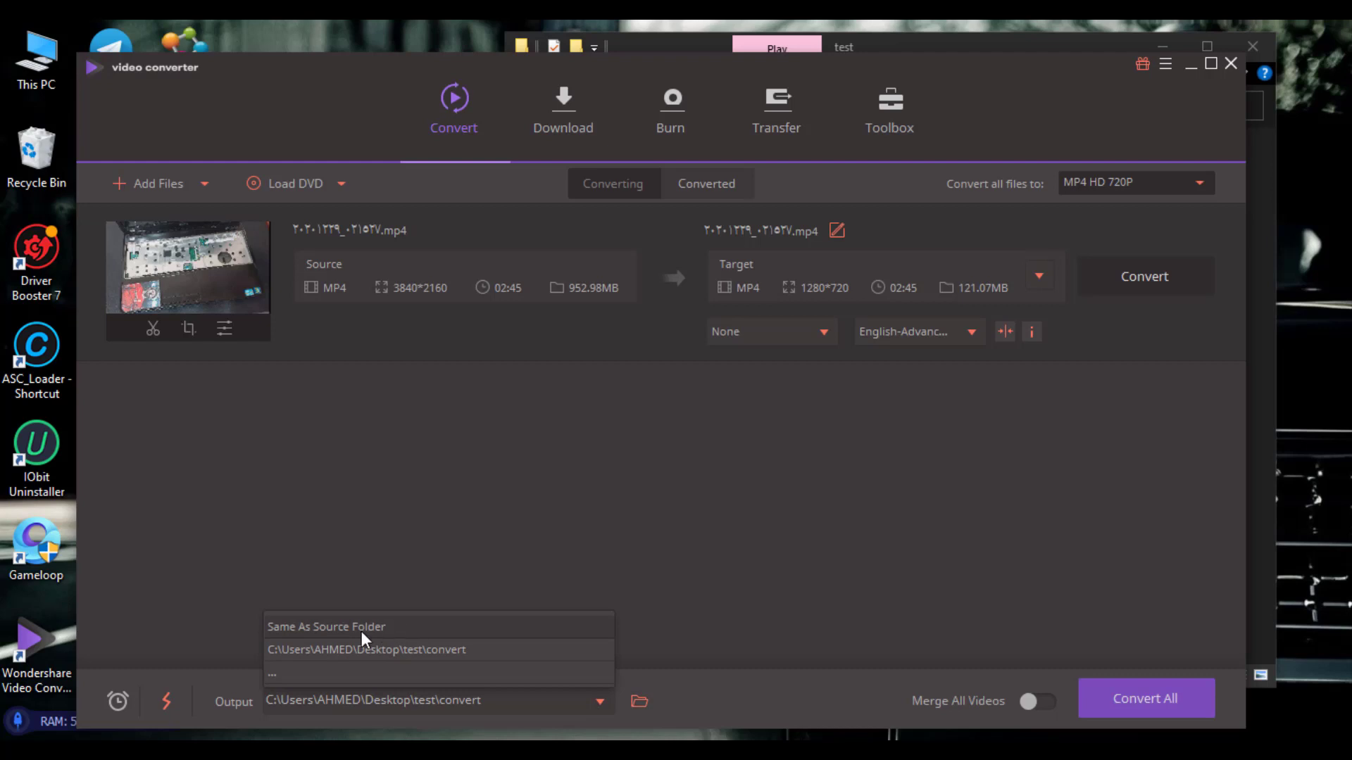
pyautogui.click(423, 678)
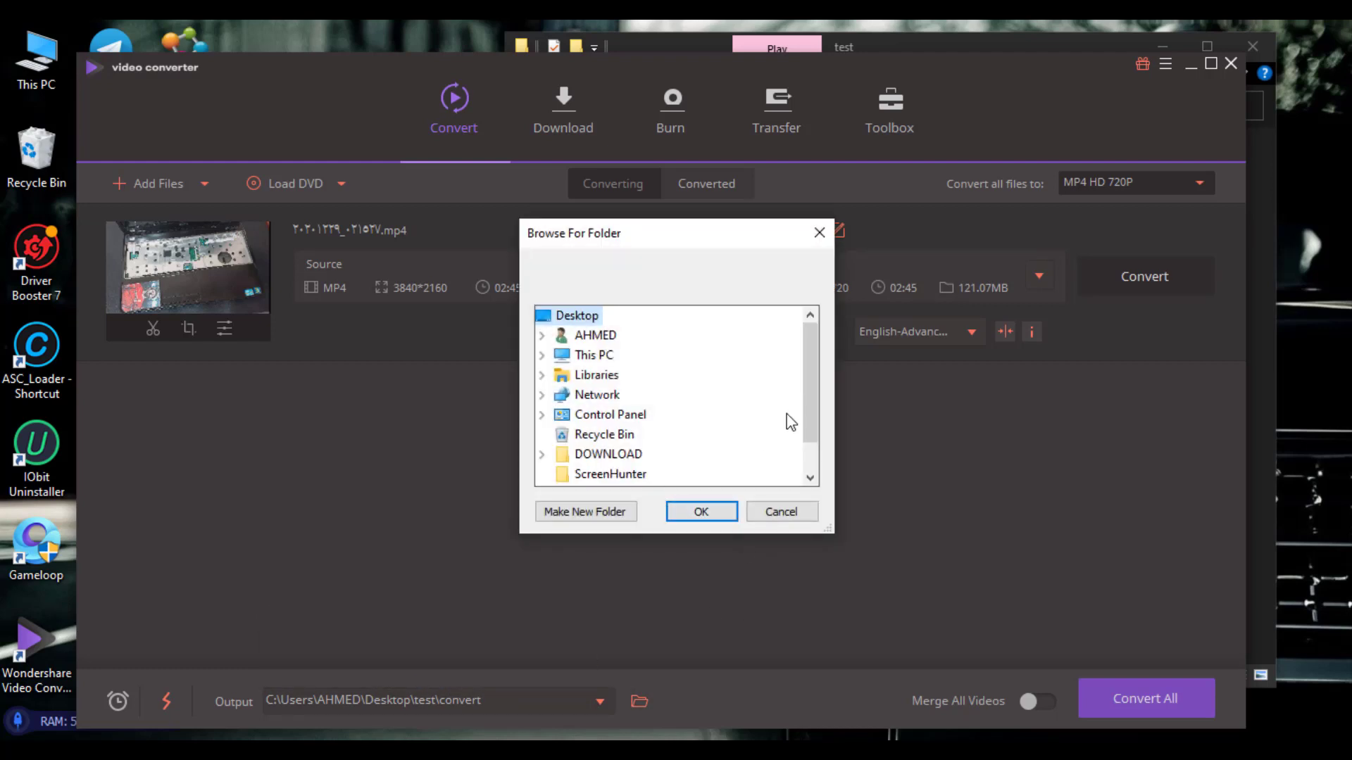
pyautogui.scroll(-1, 809, 479)
pyautogui.scroll(1, 598, 459)
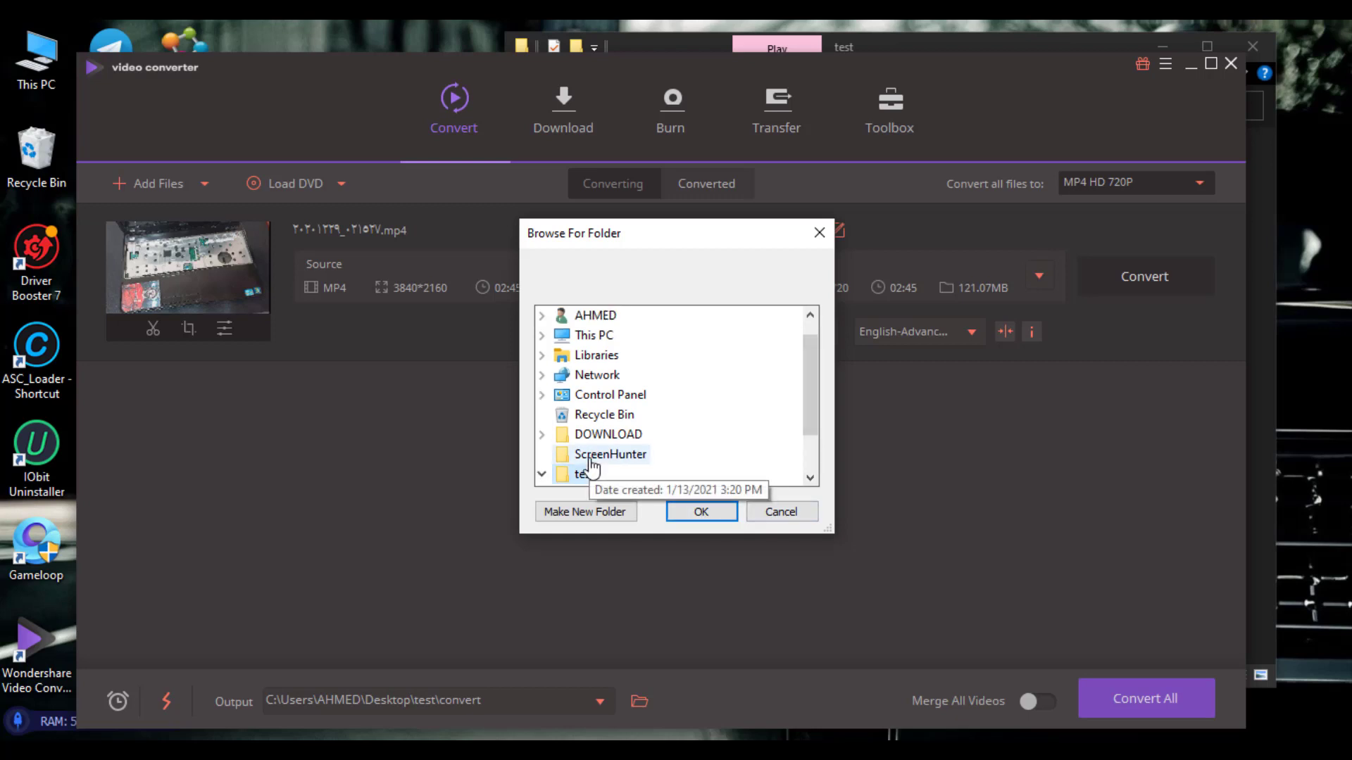
pyautogui.click(584, 474)
pyautogui.click(720, 517)
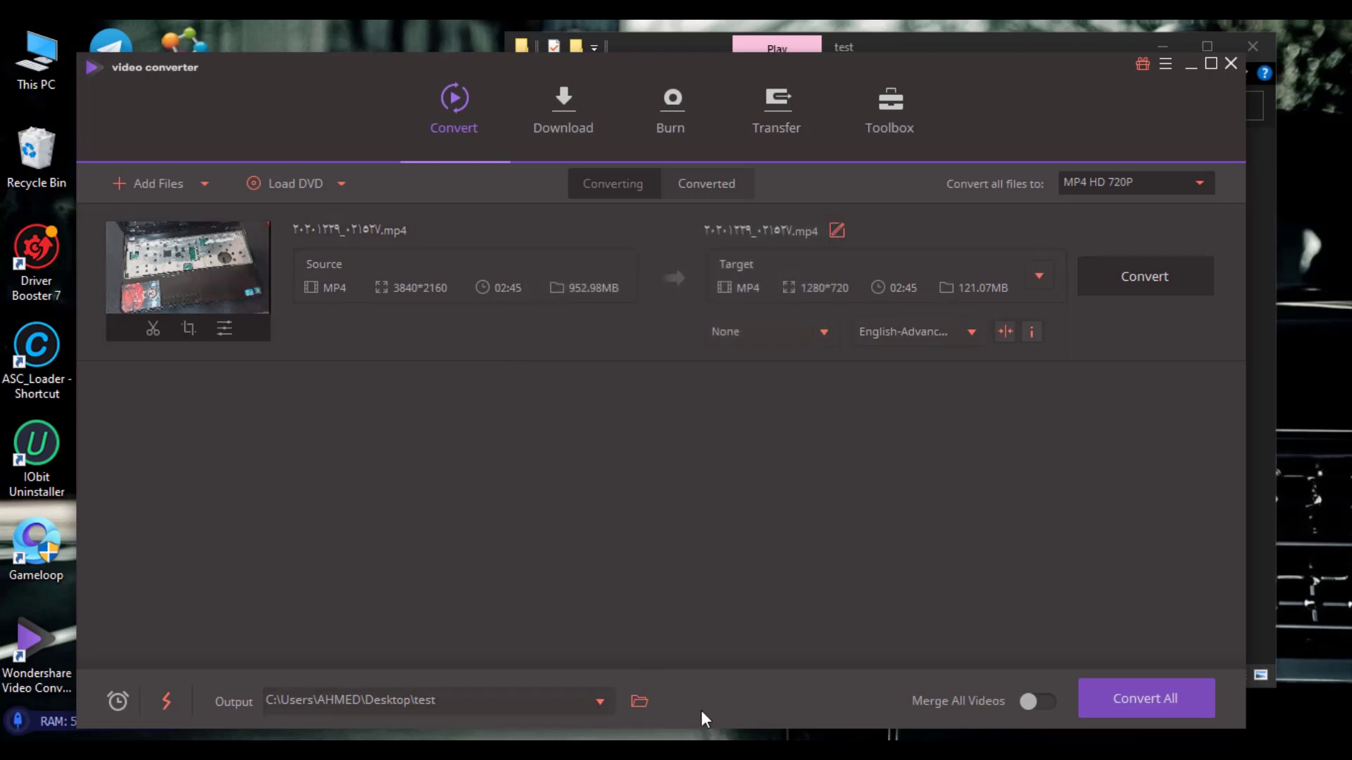
pyautogui.click(604, 701)
pyautogui.click(416, 670)
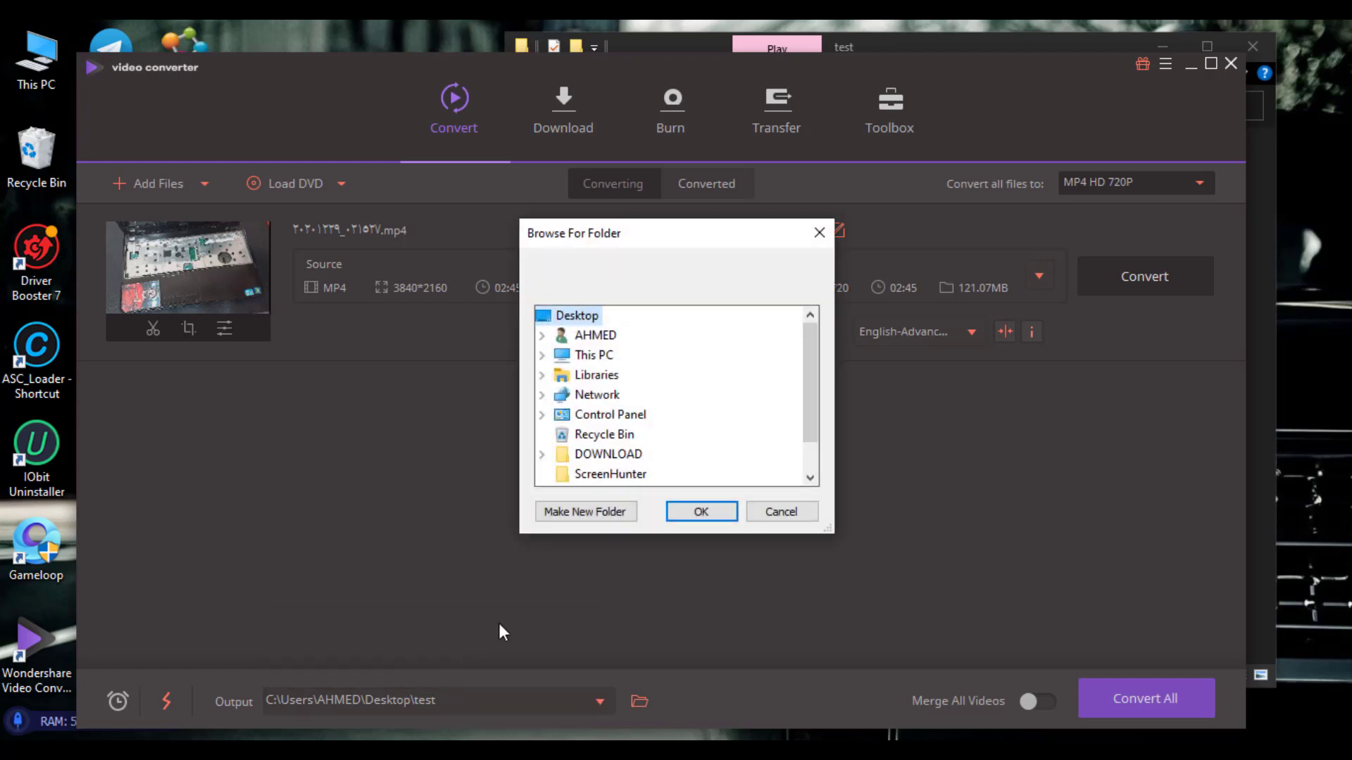
pyautogui.scroll(-1, 811, 432)
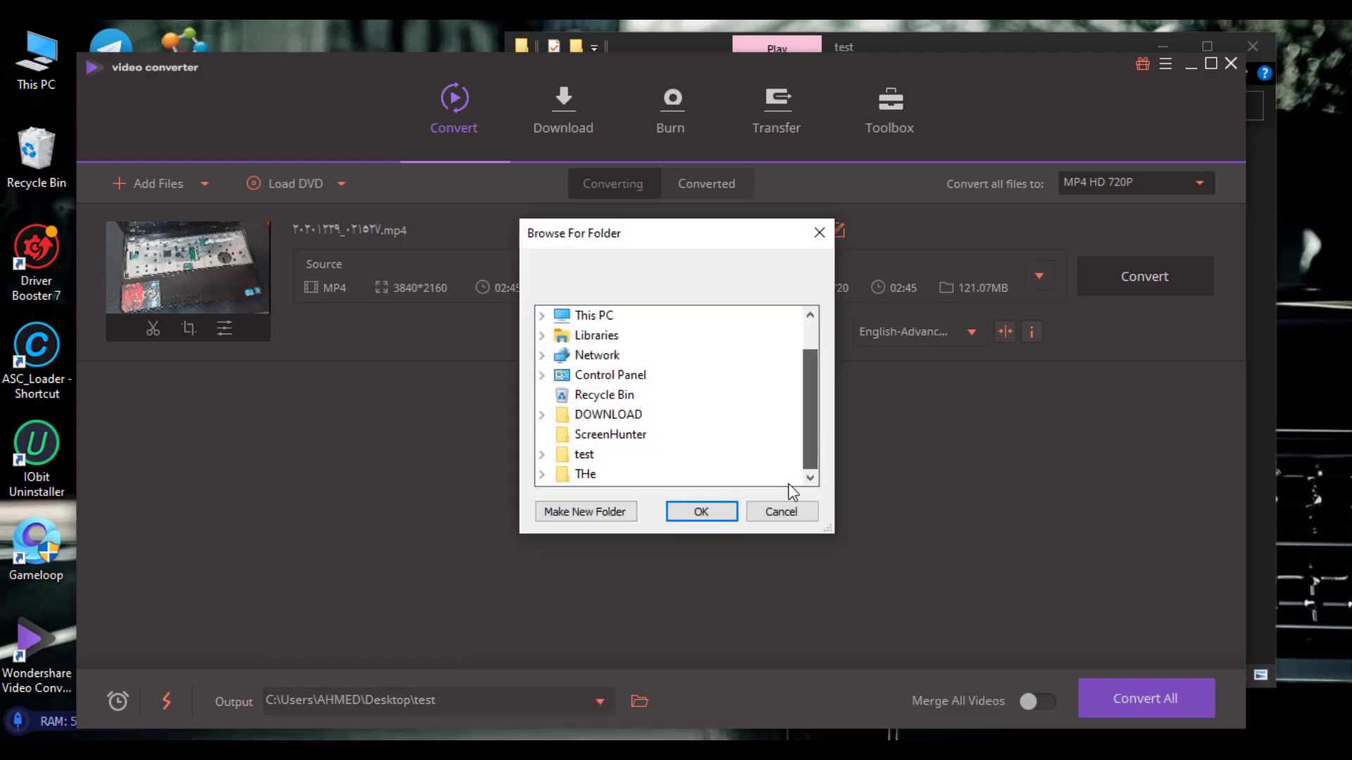
pyautogui.scroll(1, 590, 473)
pyautogui.click(584, 473)
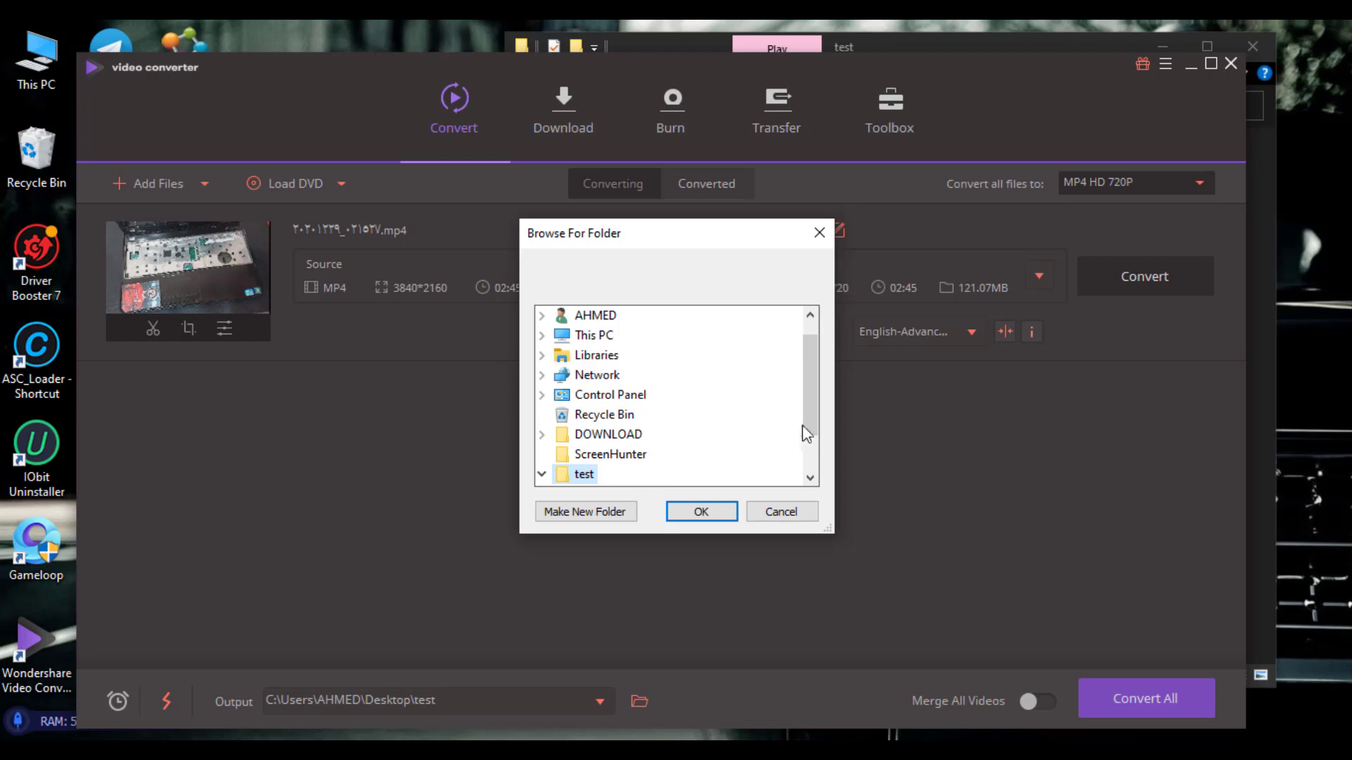
pyautogui.scroll(-1, 807, 435)
pyautogui.click(602, 435)
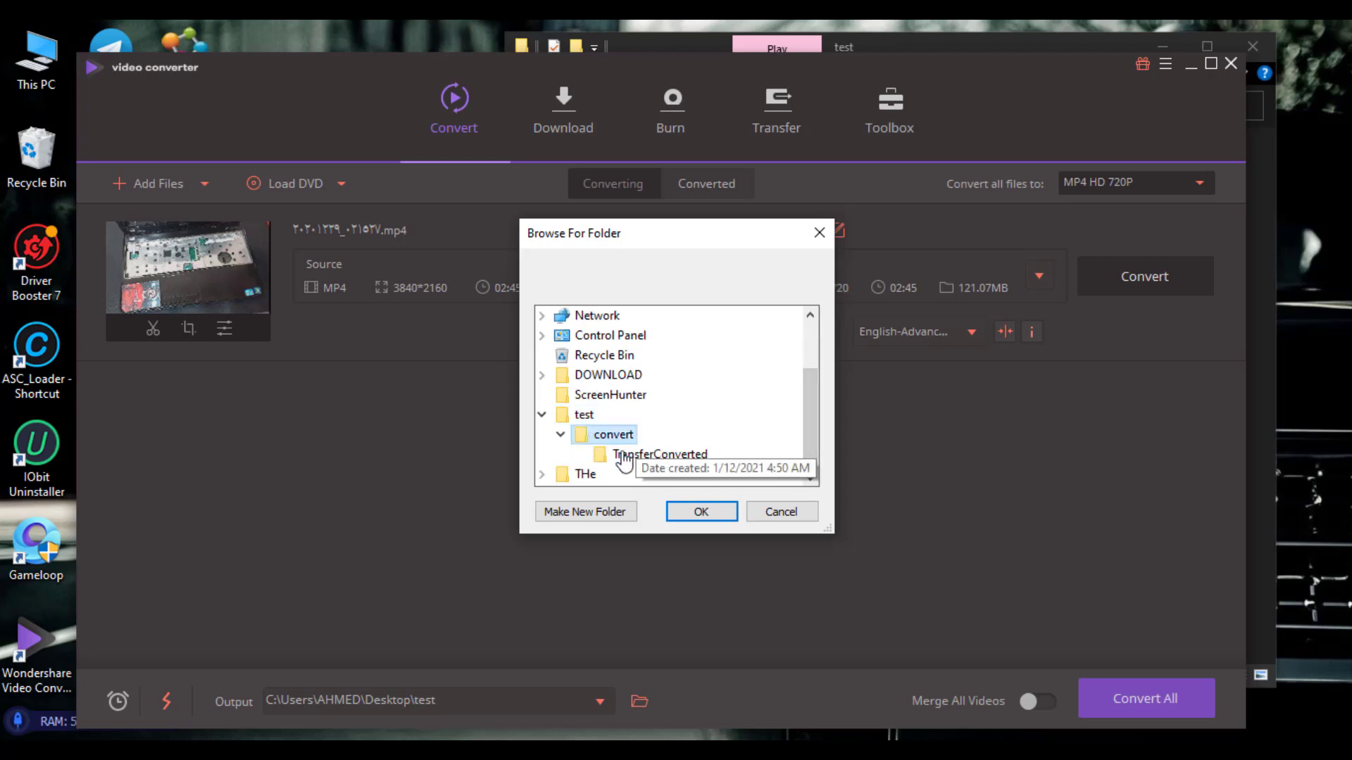
pyautogui.click(702, 512)
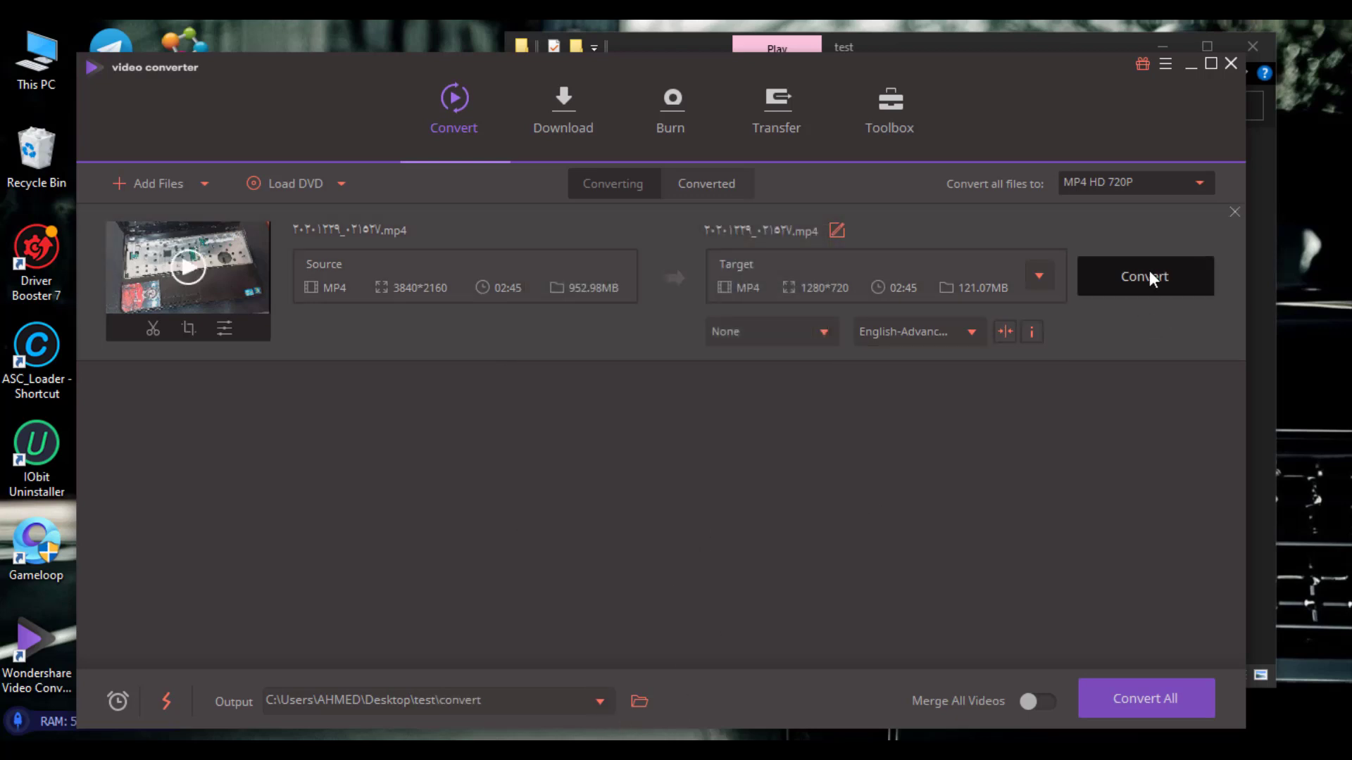
# Step: Convert the video to a 1280×720 MP4, then minimize the converter after Success
pyautogui.click(1156, 281)
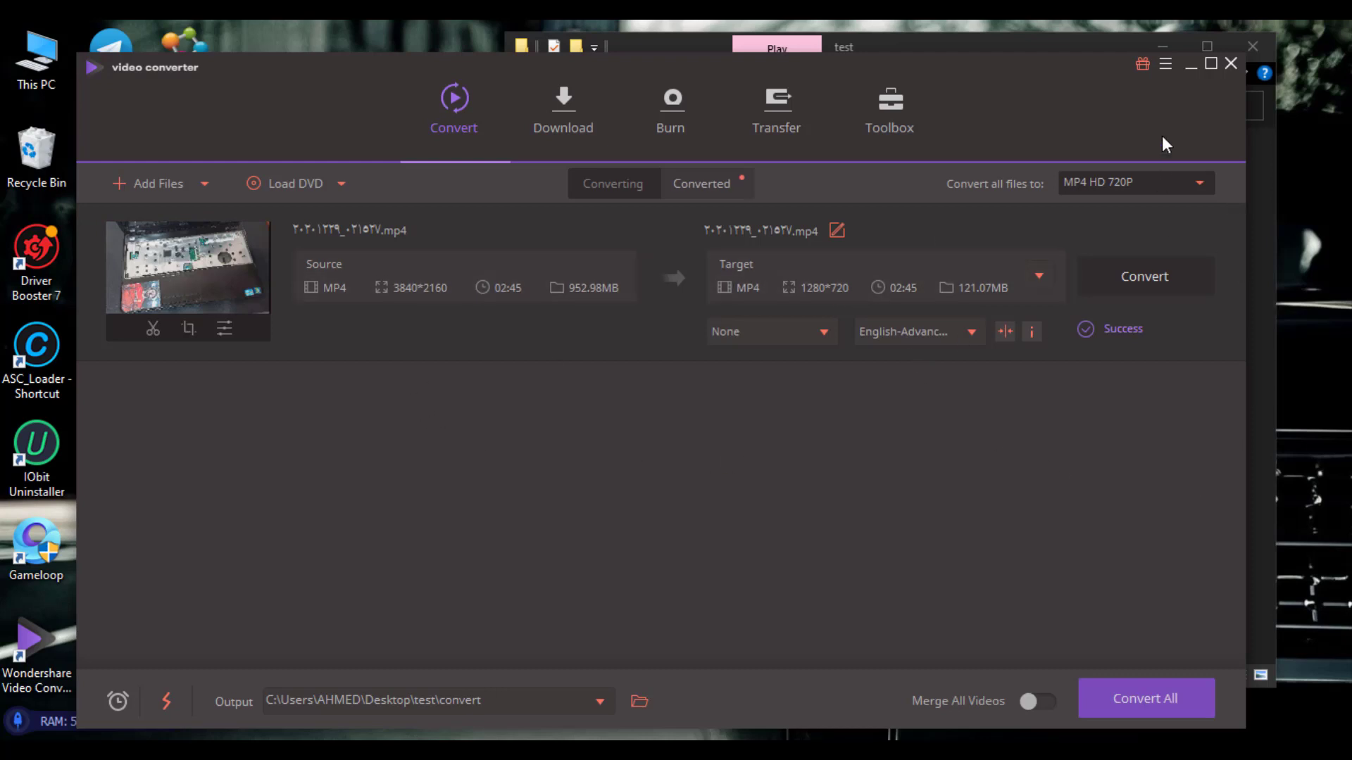
pyautogui.click(1190, 64)
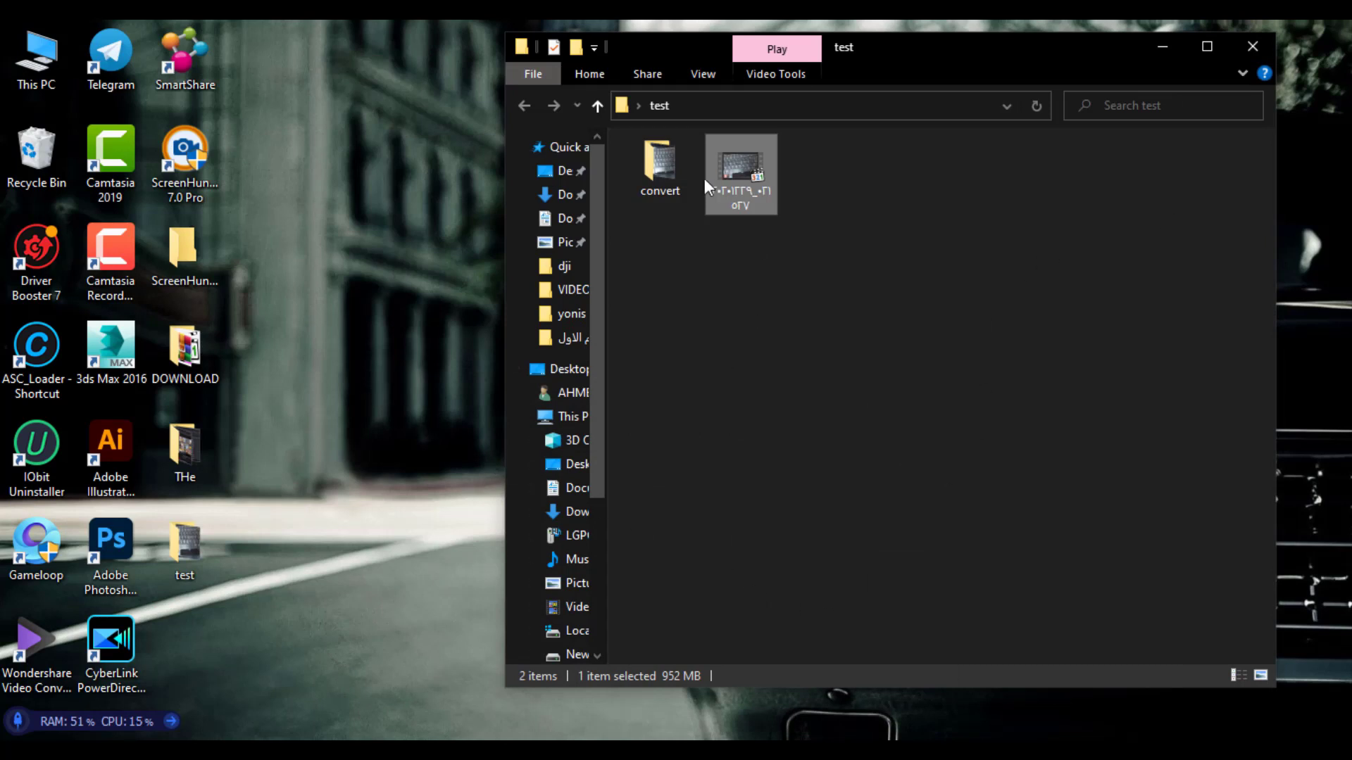
# Step: Delete TransferConverted from the convert folder, check the 121 MB converted MP4, and return up
pyautogui.doubleClick(661, 156)
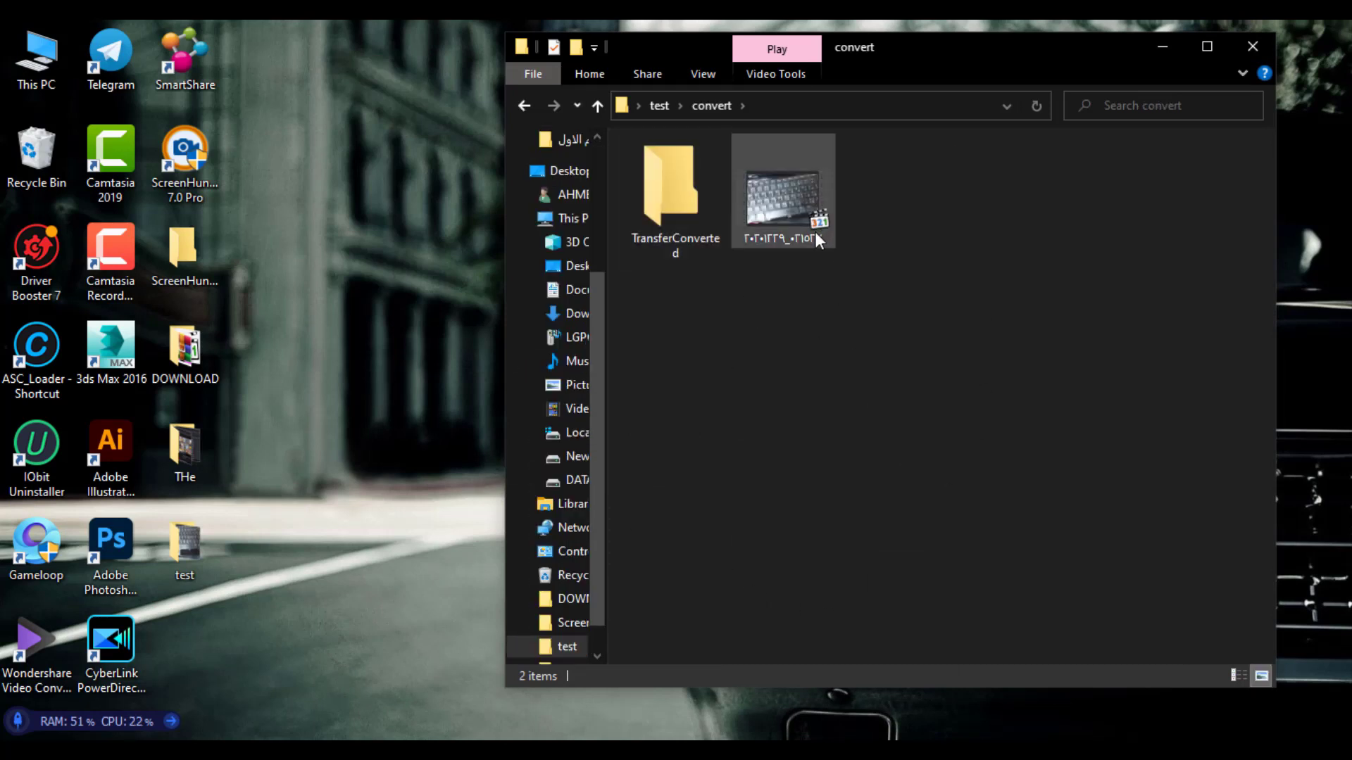
pyautogui.click(683, 195)
pyautogui.press('Delete')
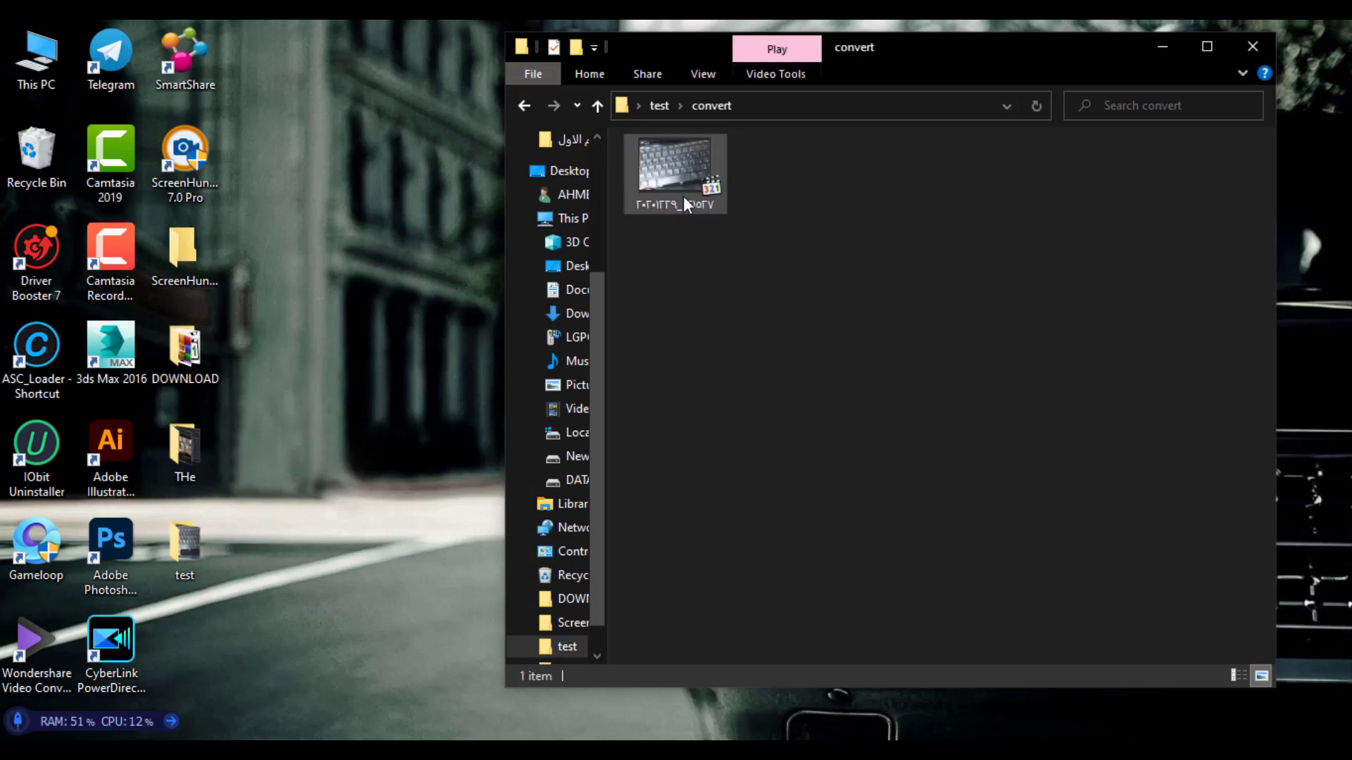
pyautogui.click(705, 177)
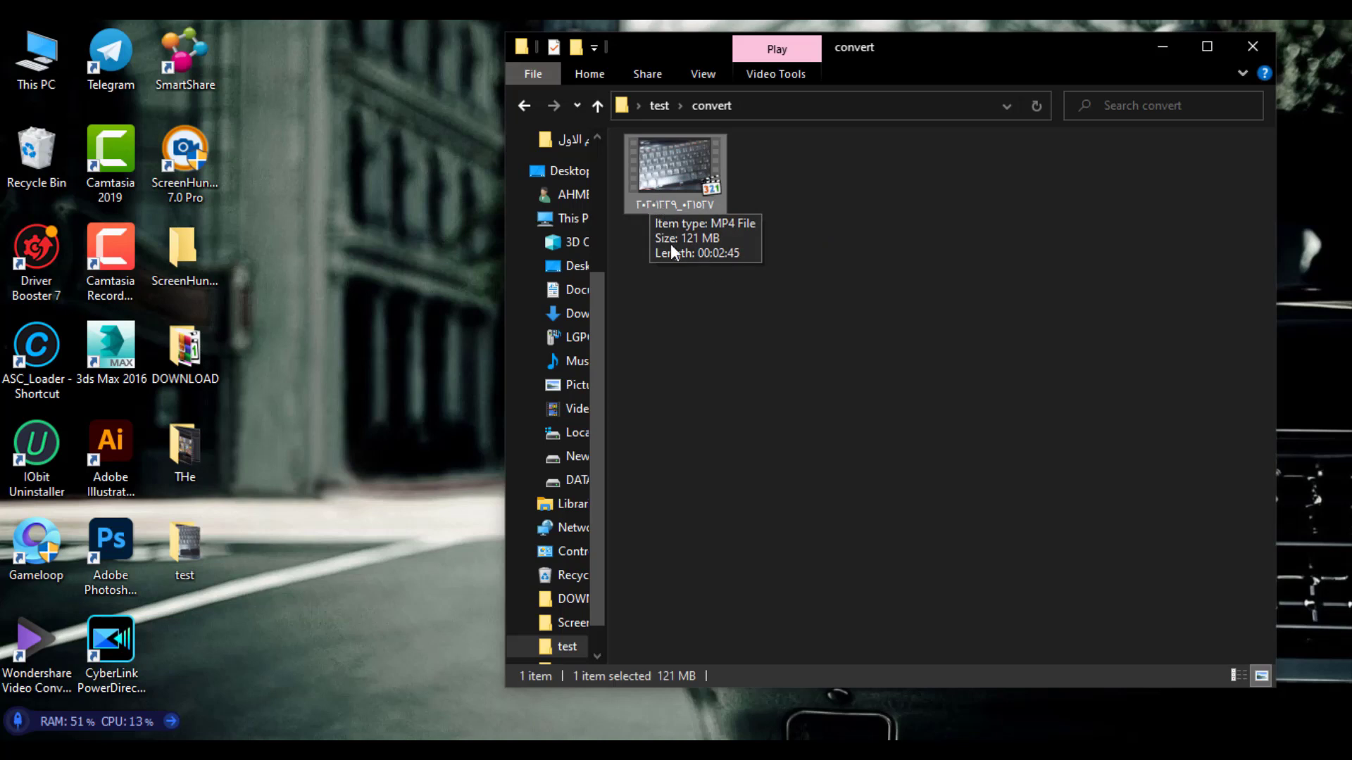
pyautogui.click(597, 106)
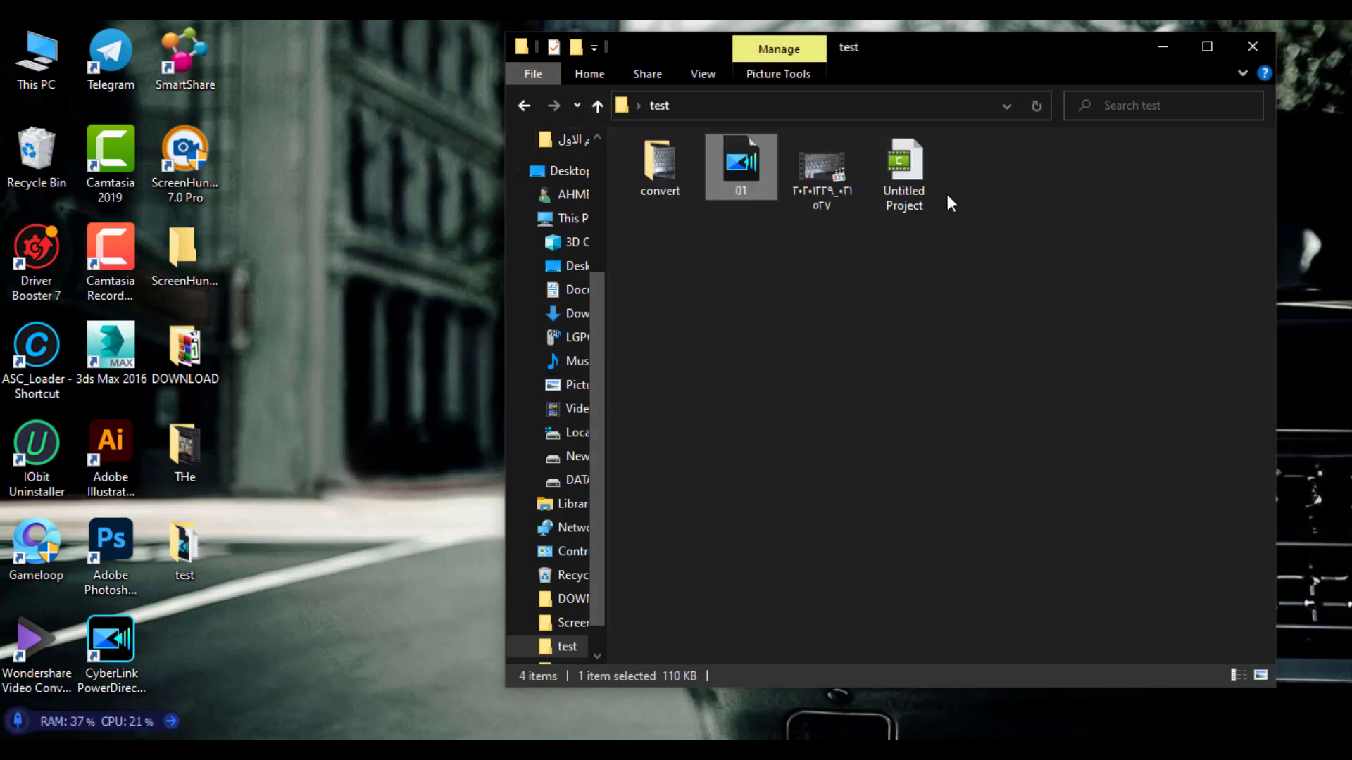
# Step: Rename the original 4K video by appending the character '٨' to its name
pyautogui.click(916, 180)
pyautogui.click(845, 192)
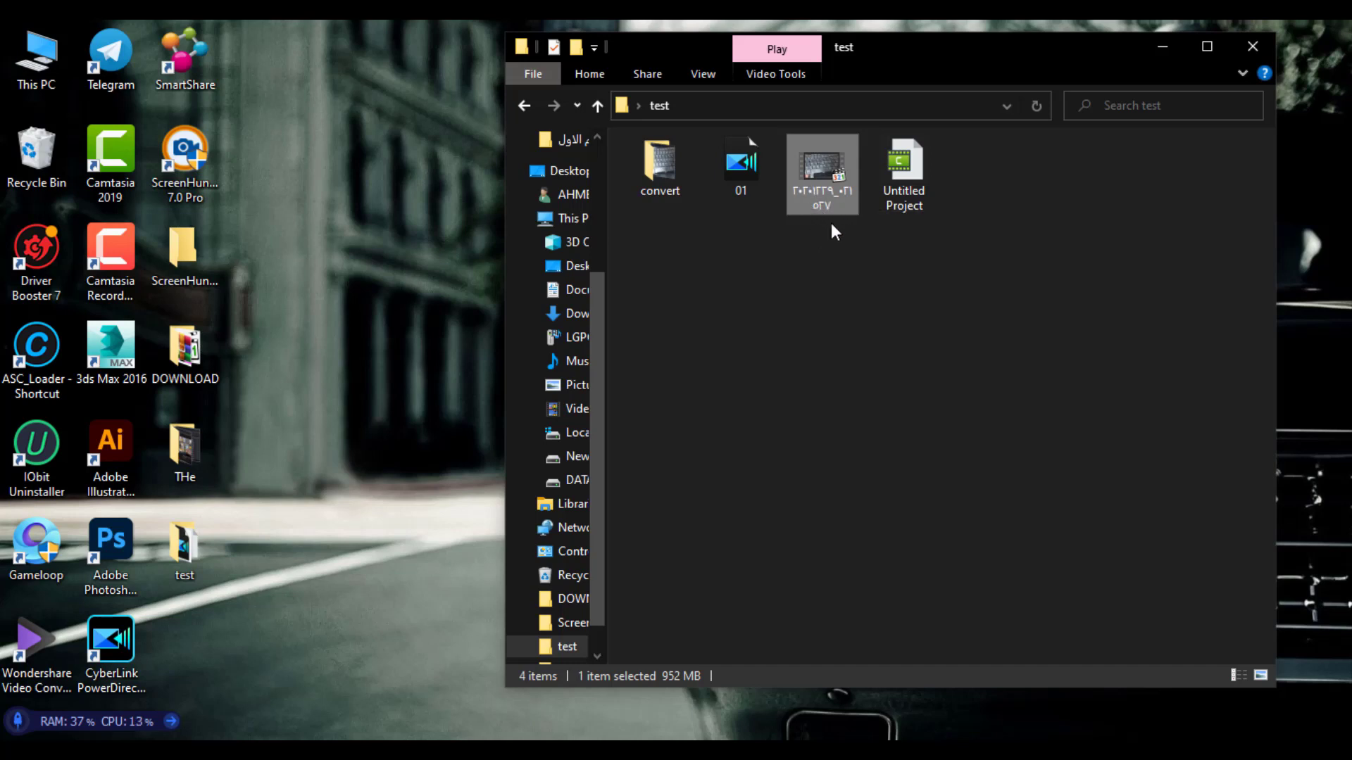
pyautogui.press('F2')
pyautogui.press('Right')
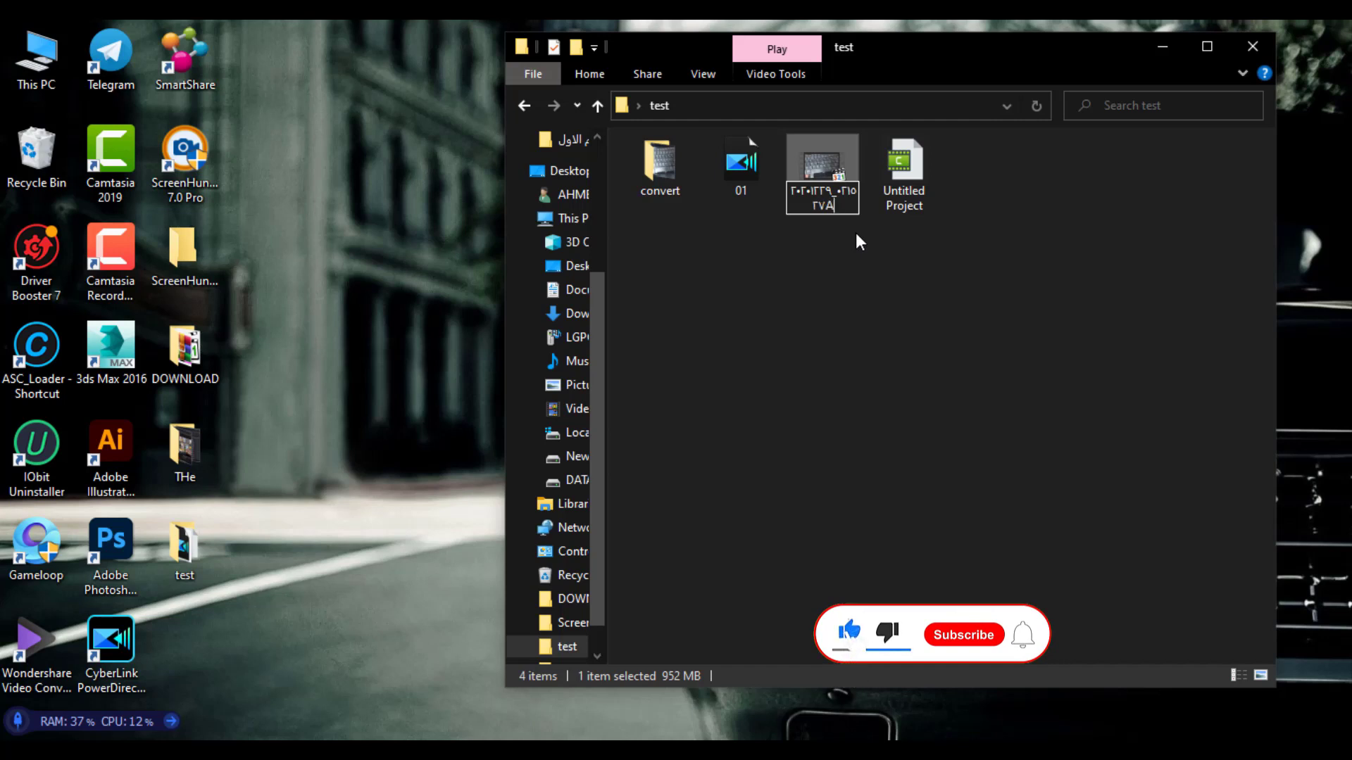
pyautogui.write('٨')
pyautogui.click(861, 316)
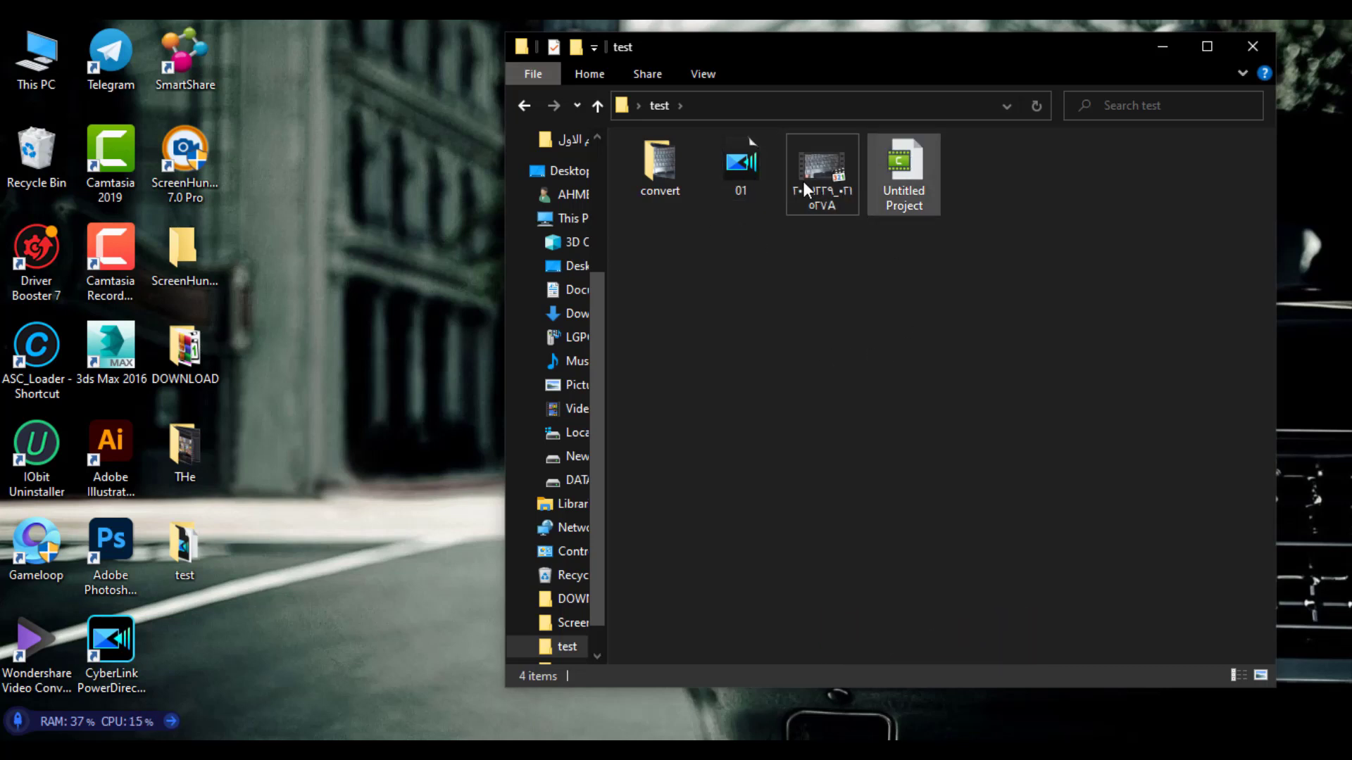
# Step: Cut the converted 720P MP4 from the convert folder and go back to test
pyautogui.doubleClick(666, 182)
pyautogui.click(663, 212)
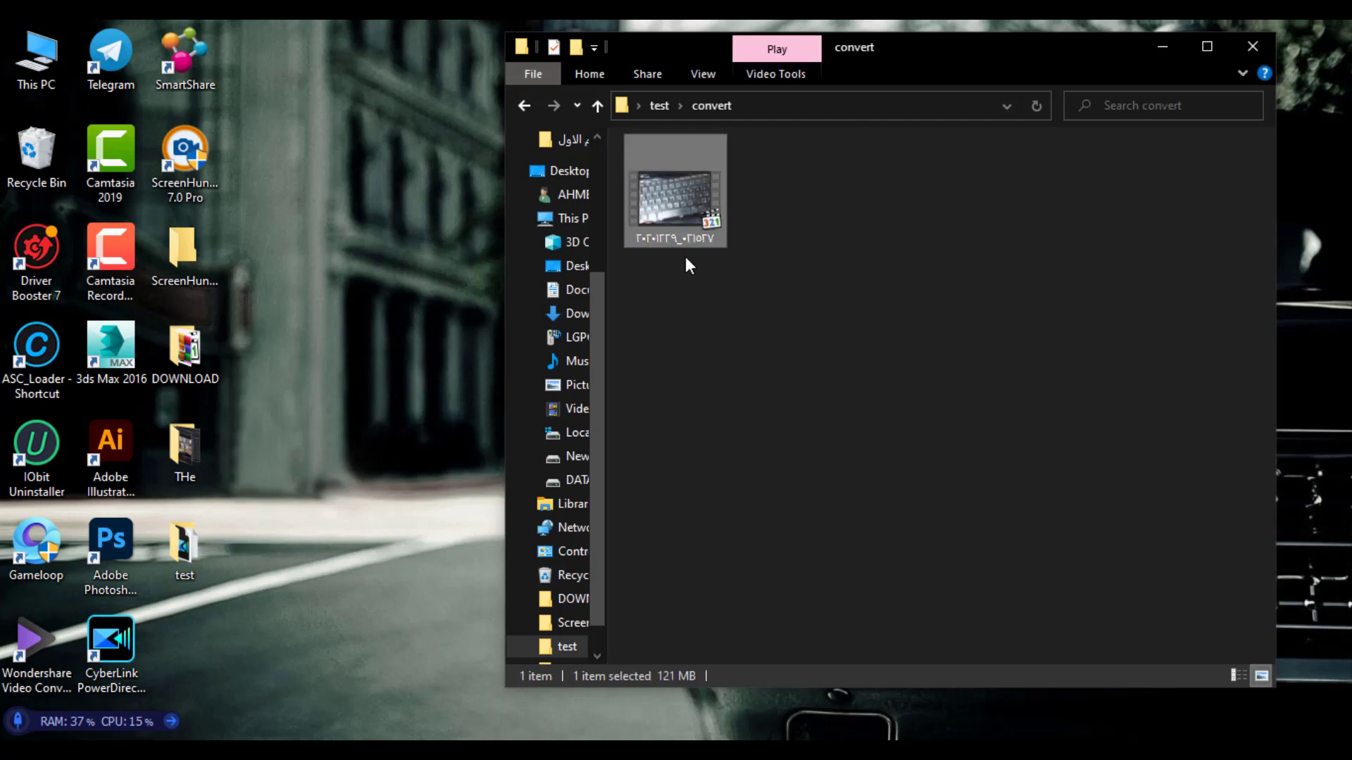
pyautogui.hotkey('ctrl', 'x')
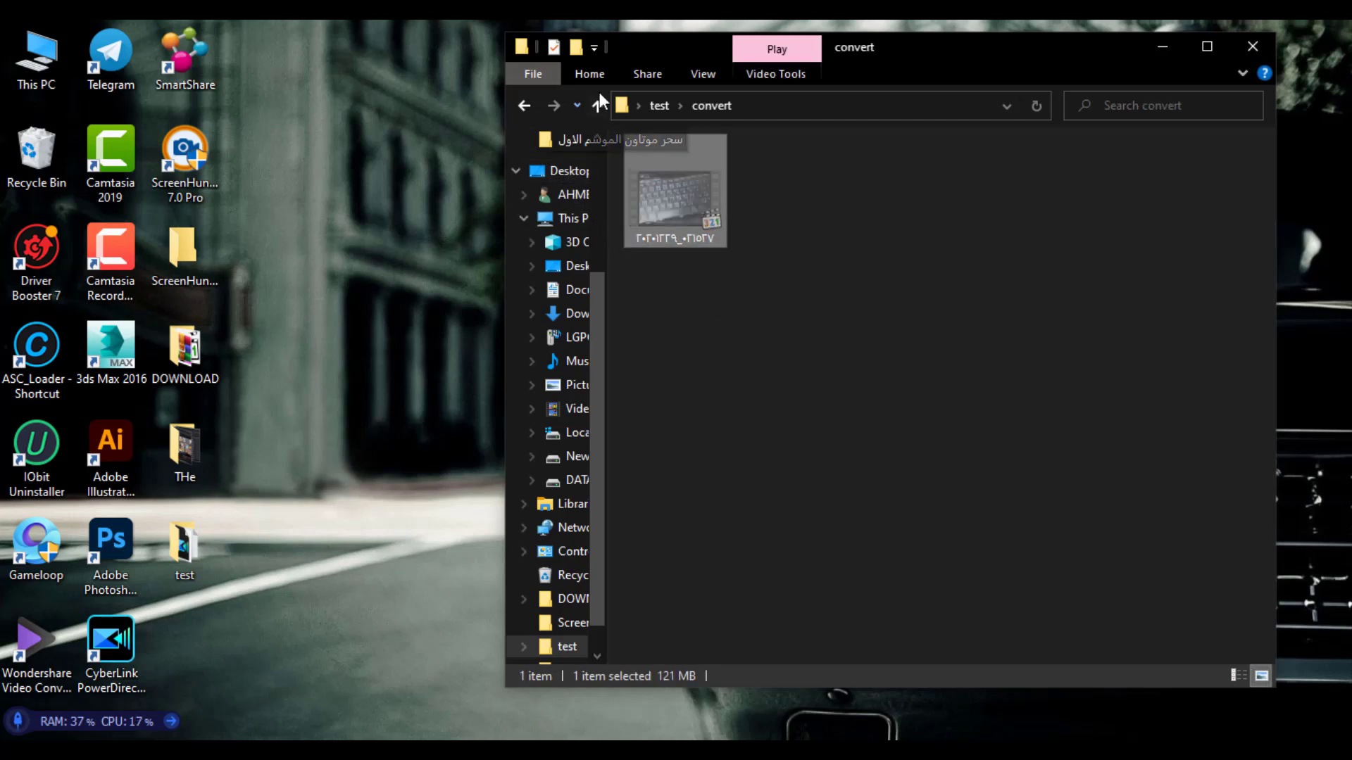
pyautogui.click(596, 107)
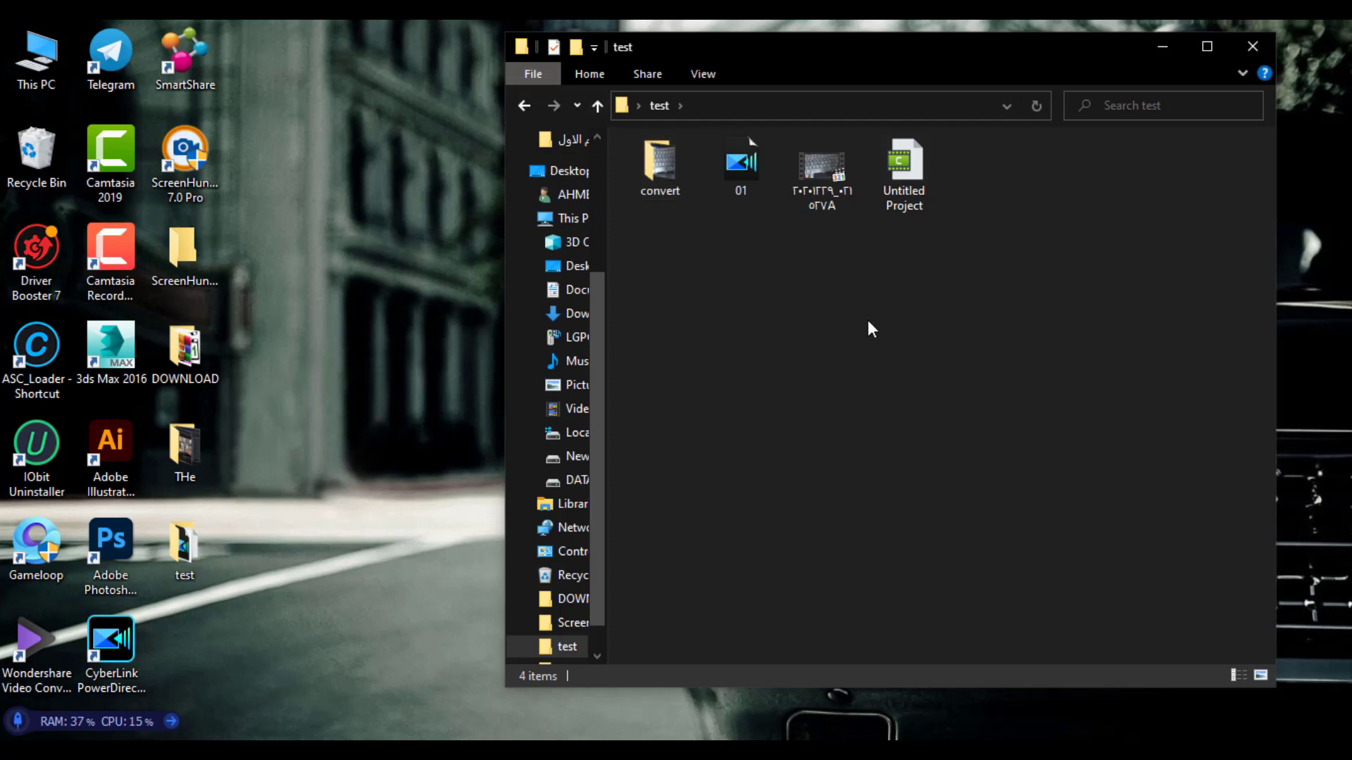
pyautogui.hotkey('ctrl', 'v')
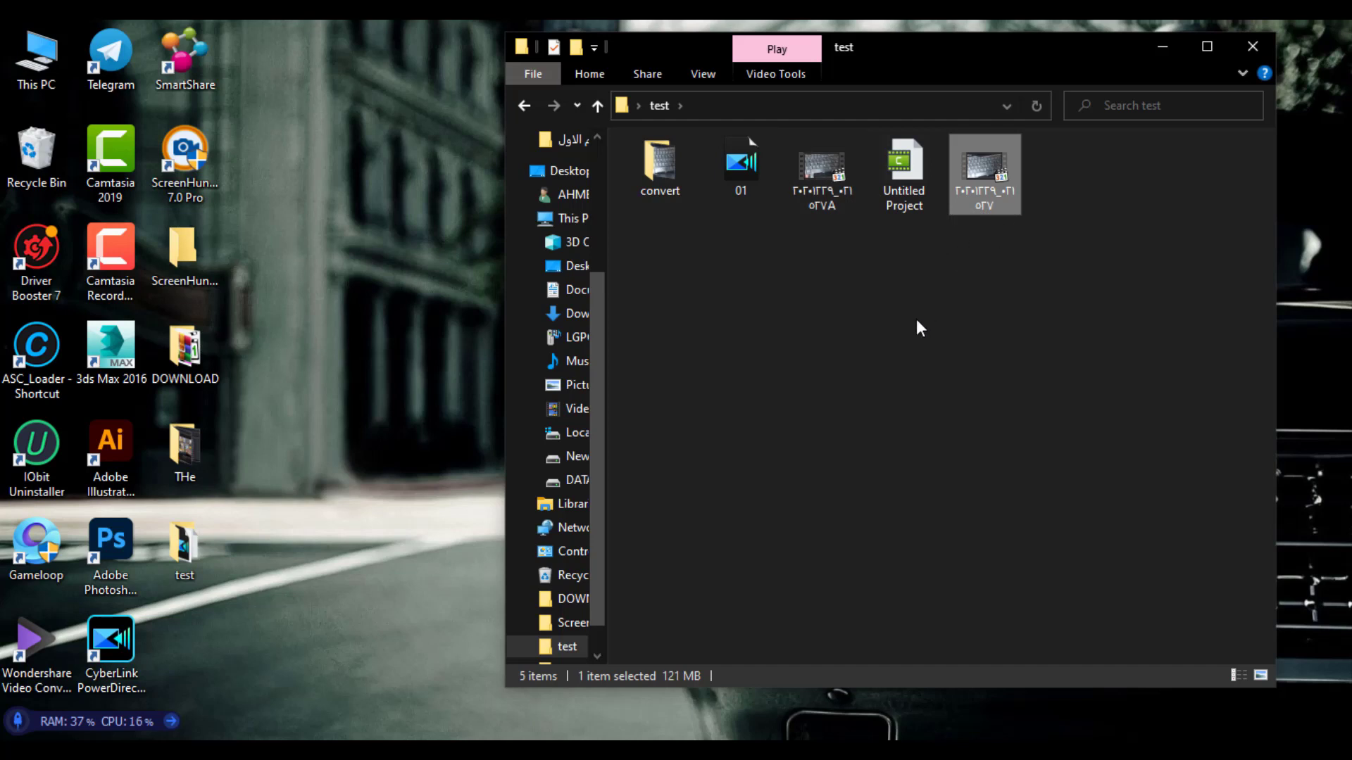
pyautogui.click(738, 170)
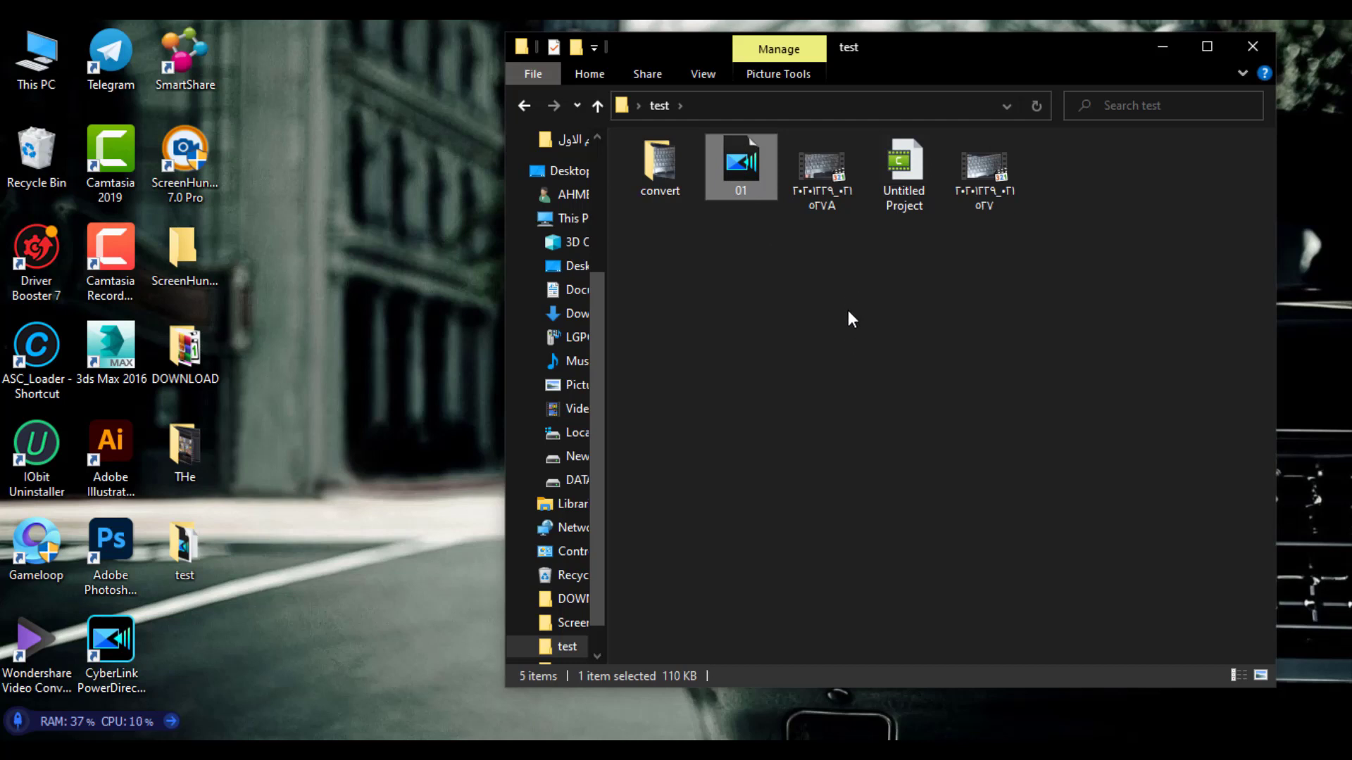
pyautogui.click(996, 175)
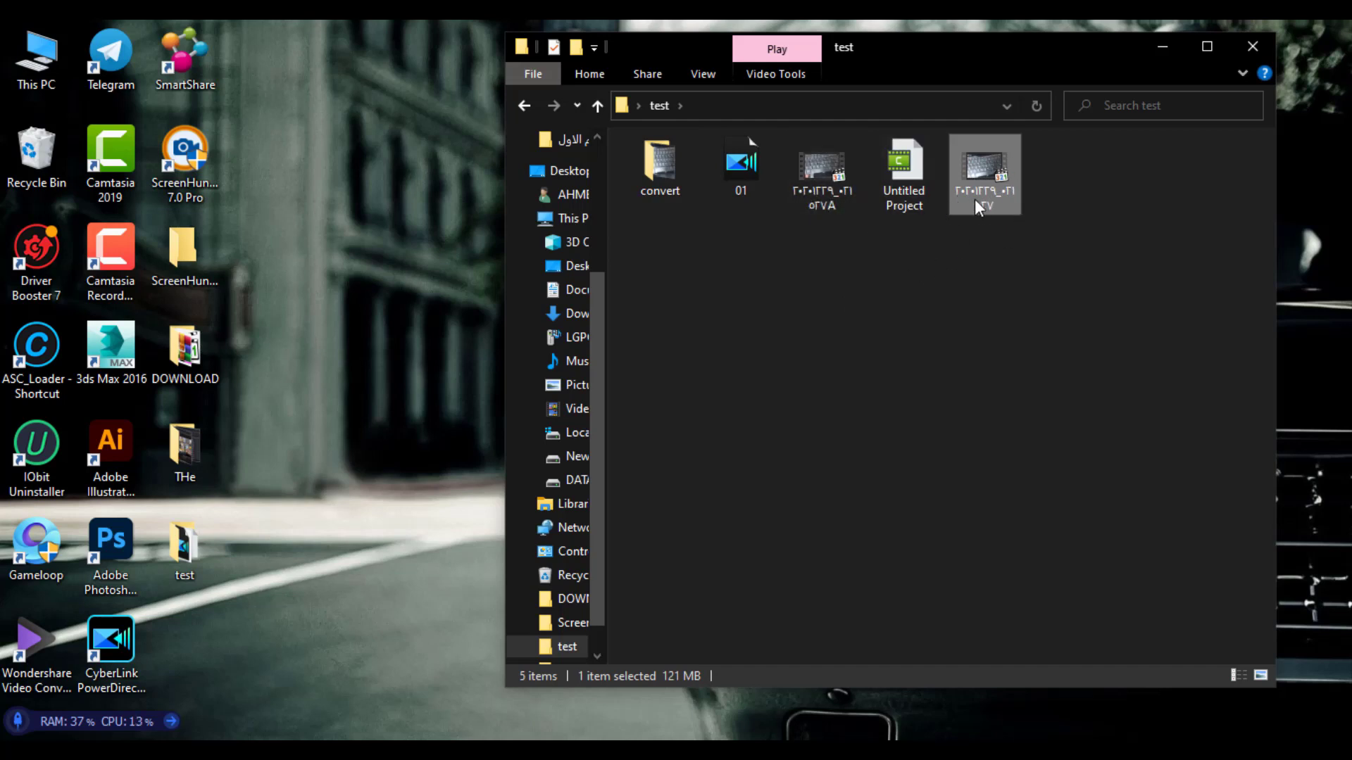
pyautogui.click(906, 166)
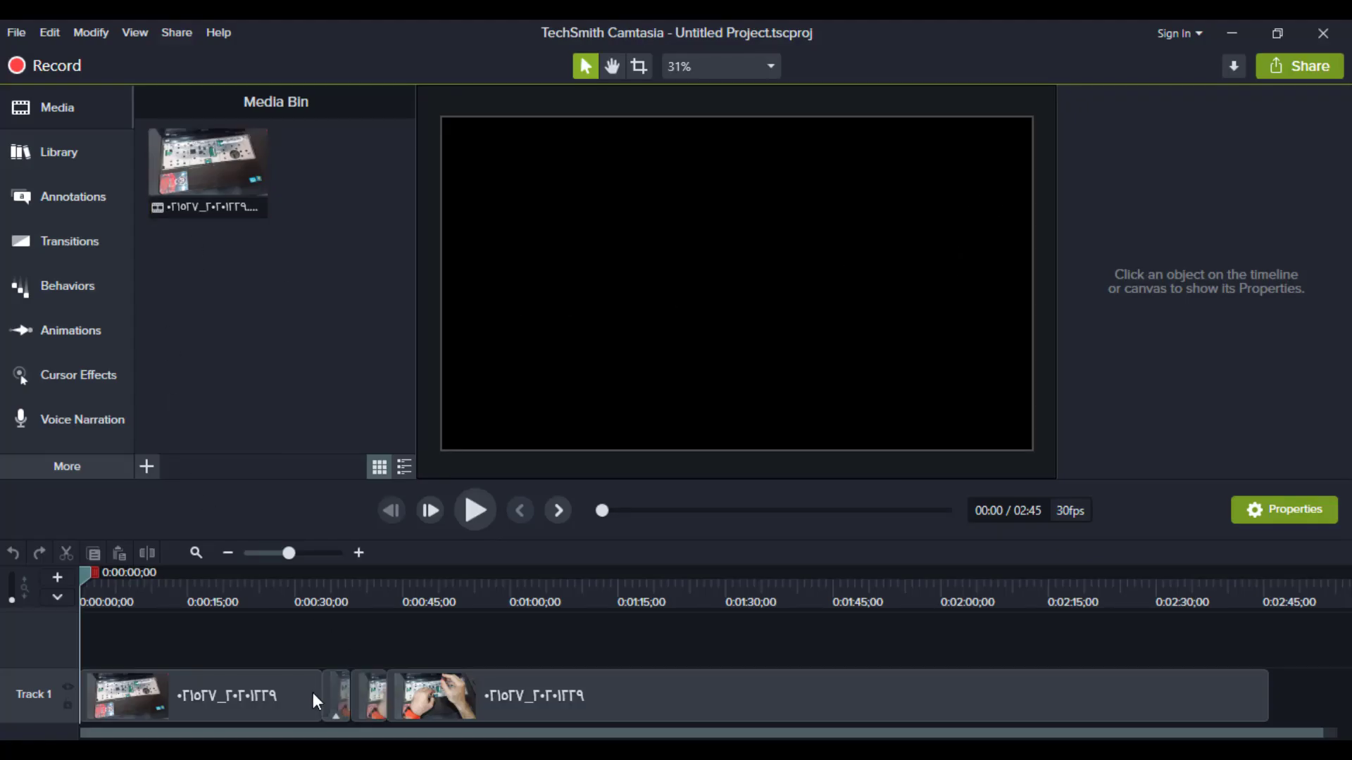
# Step: Play the reopened project, scrub between 0:28 and 0:35, then resume playback from 0:31
pyautogui.click(485, 522)
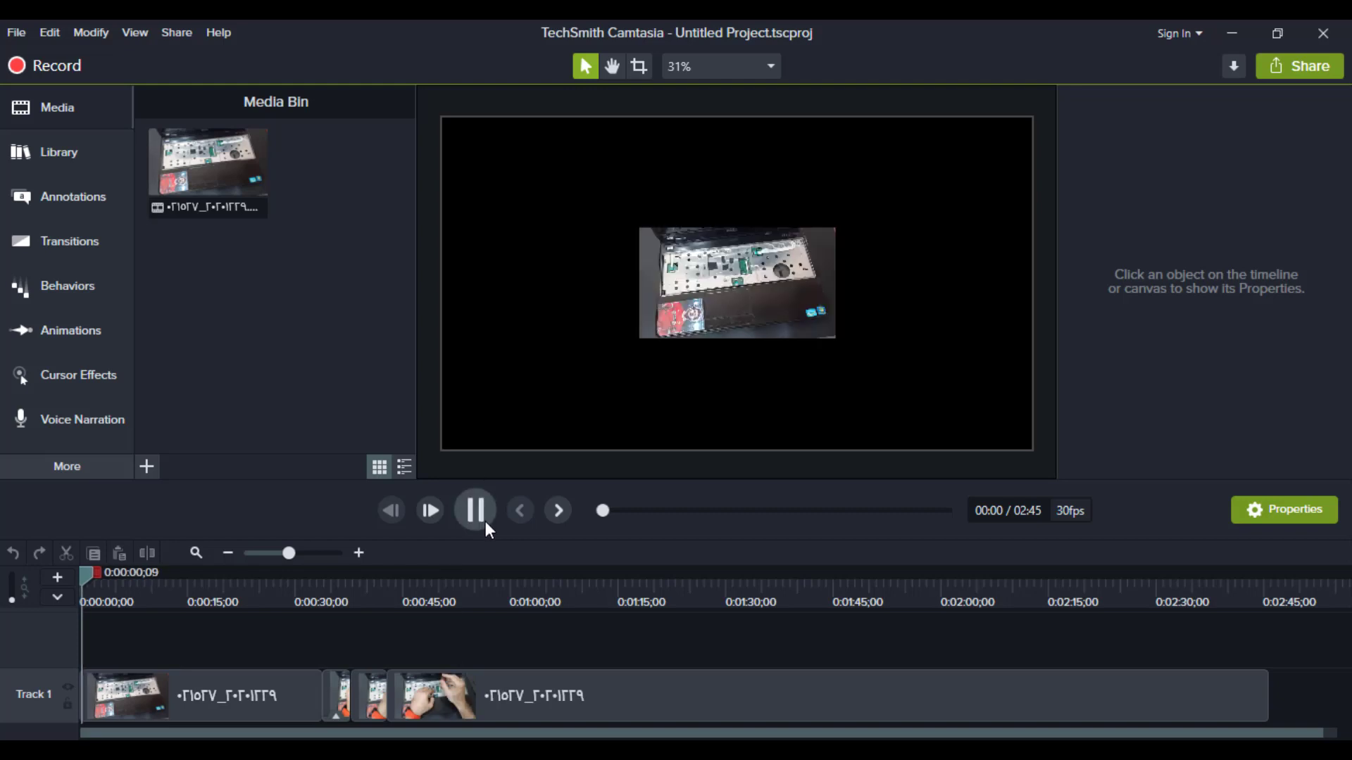
pyautogui.click(281, 601)
pyautogui.moveTo(343, 606); pyautogui.dragTo(342, 605)
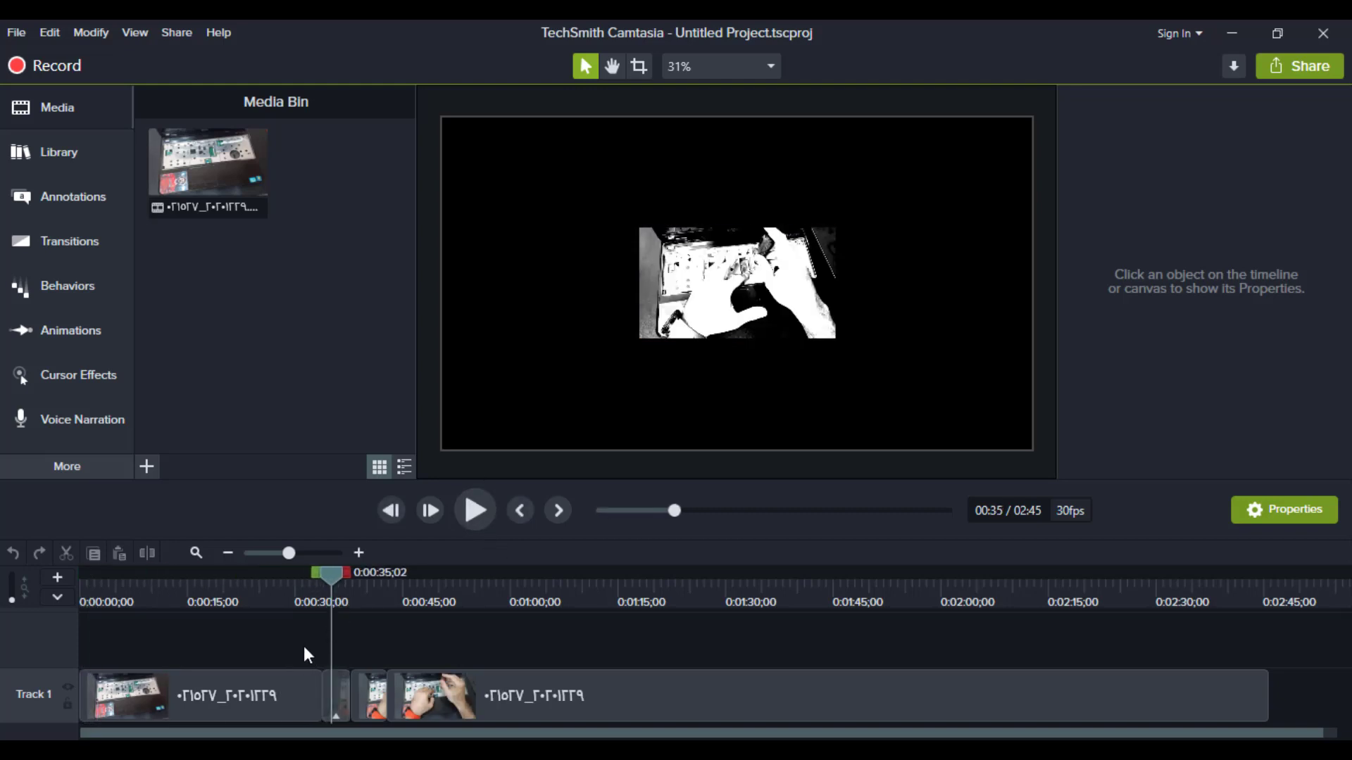
pyautogui.click(305, 601)
pyautogui.click(475, 510)
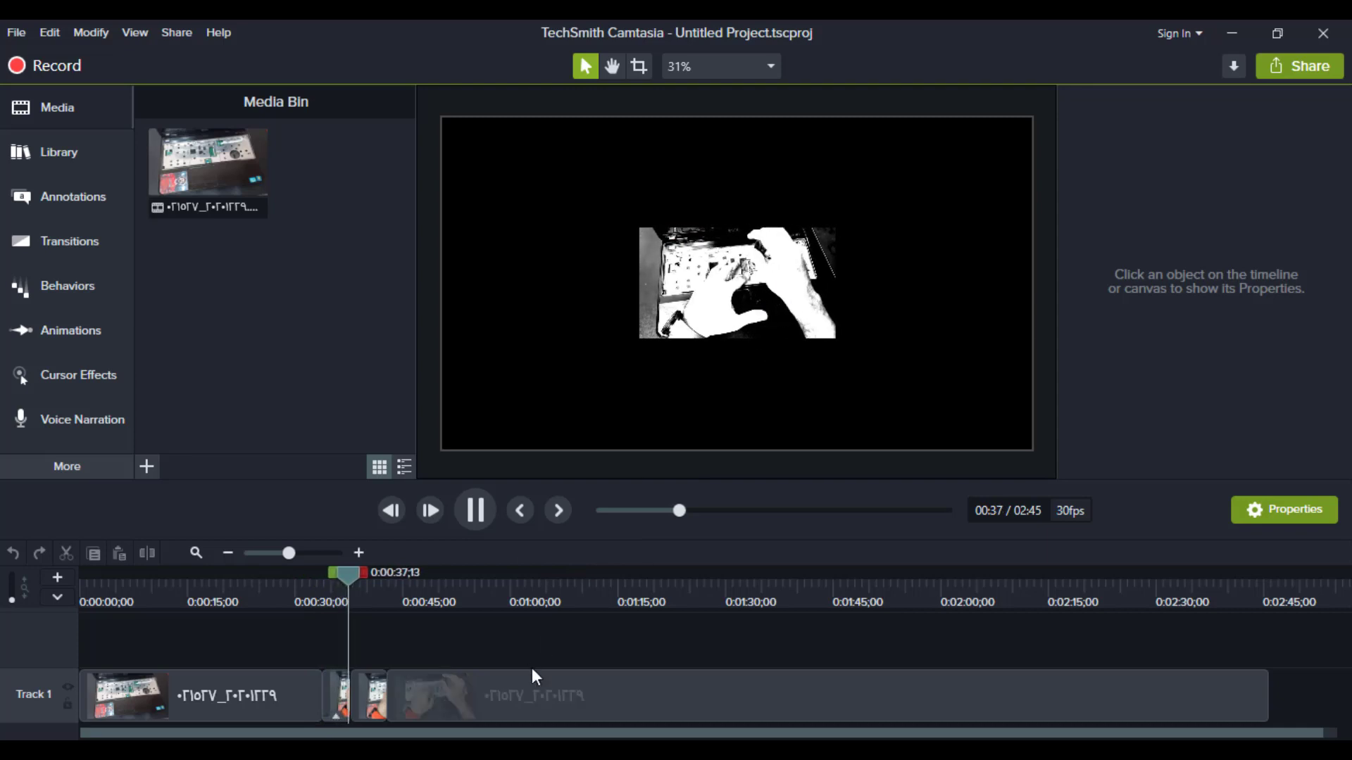
# Step: Split the Track 1 clip at 1:03 and 1:12 and delete the middle piece
pyautogui.moveTo(495, 584); pyautogui.dragTo(532, 584)
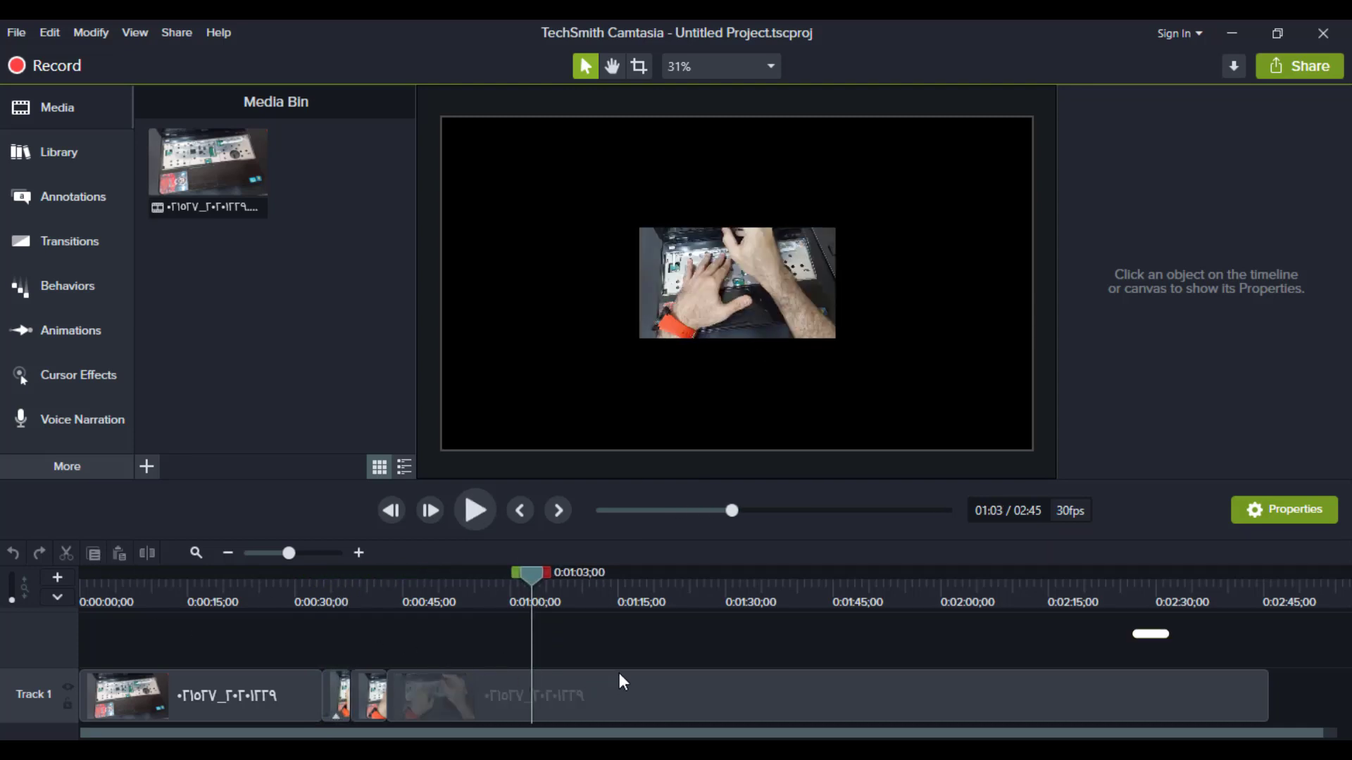
pyautogui.click(614, 690)
pyautogui.click(148, 555)
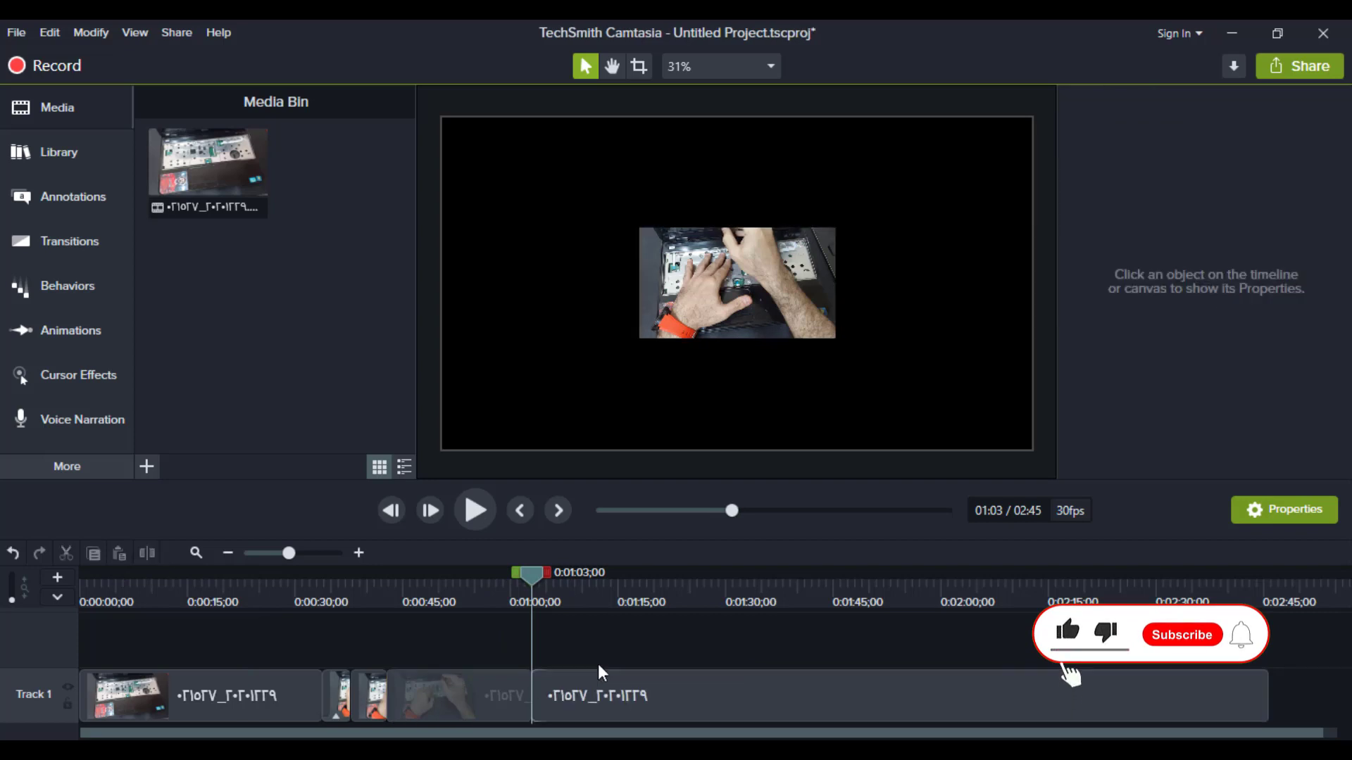
pyautogui.moveTo(532, 573); pyautogui.dragTo(602, 574)
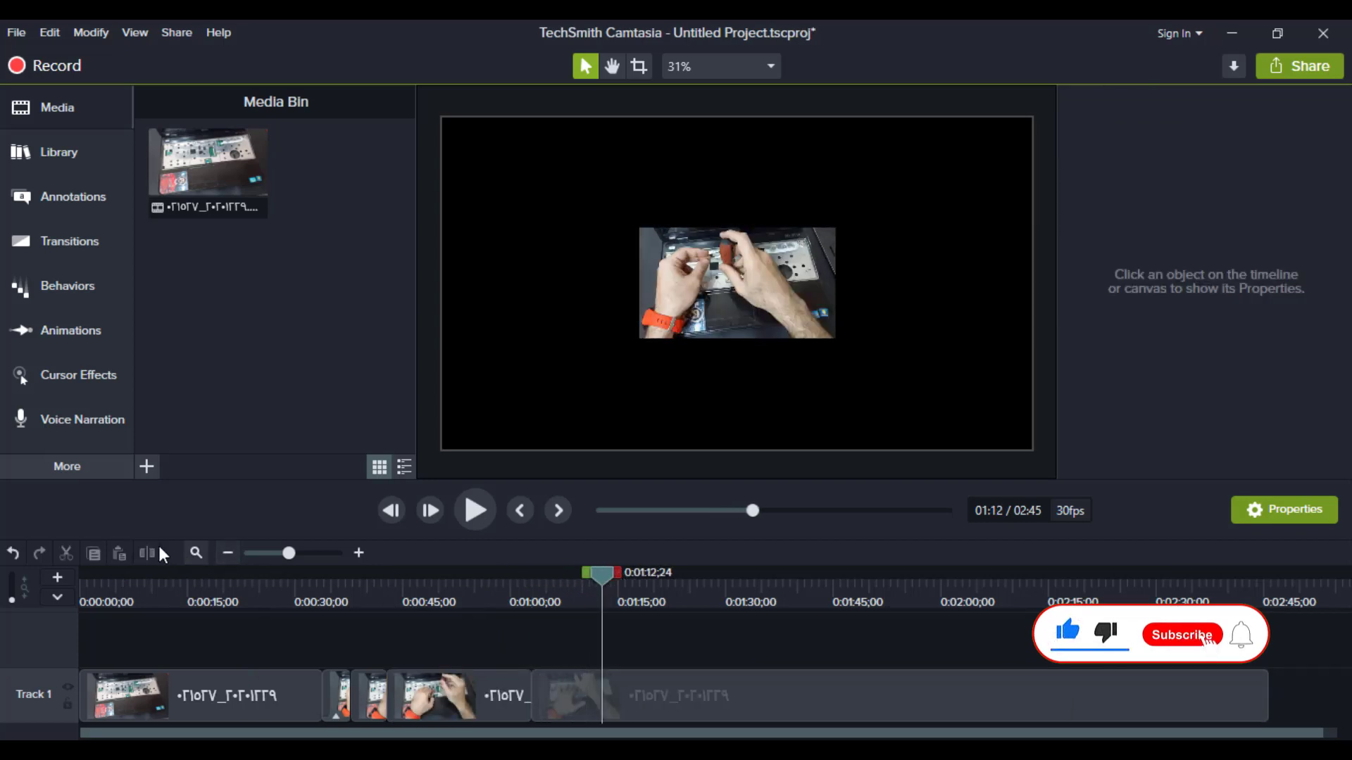
pyautogui.click(678, 696)
pyautogui.click(146, 553)
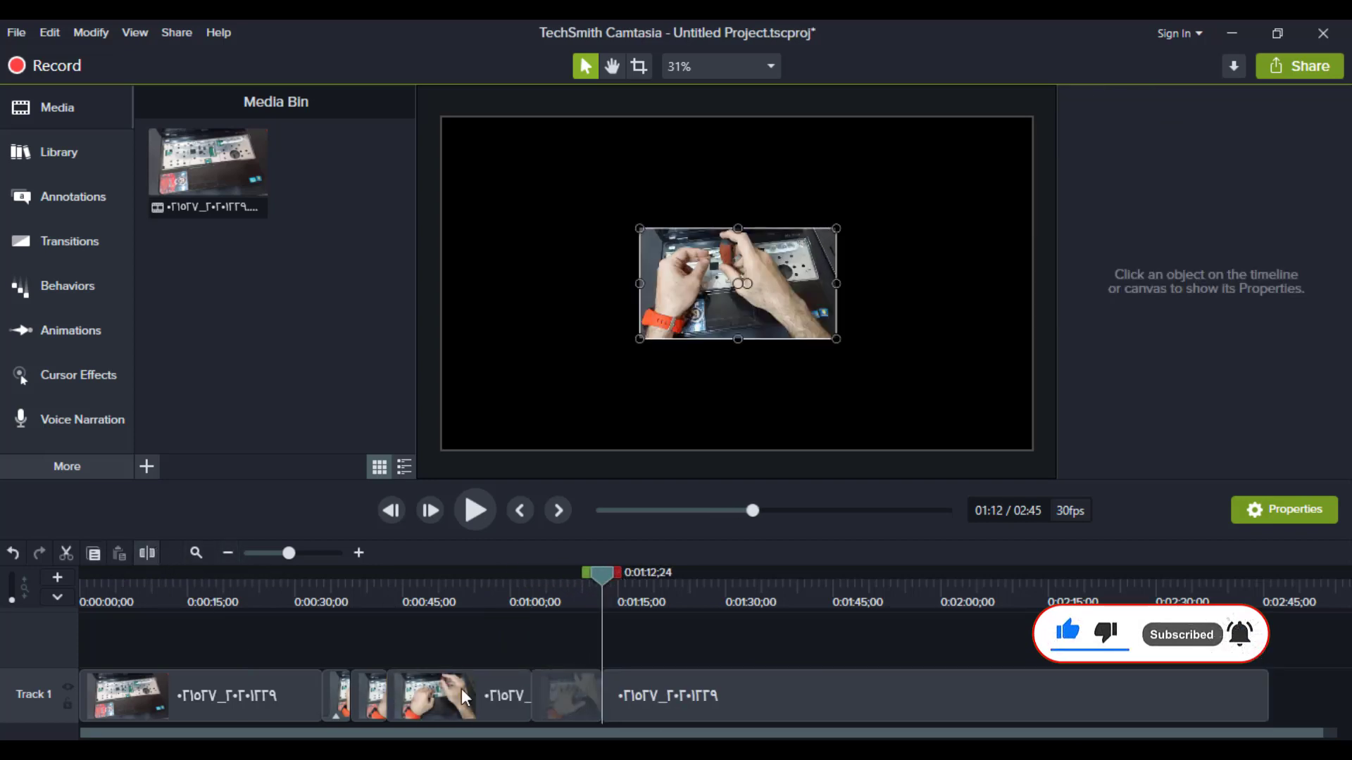
pyautogui.click(560, 697)
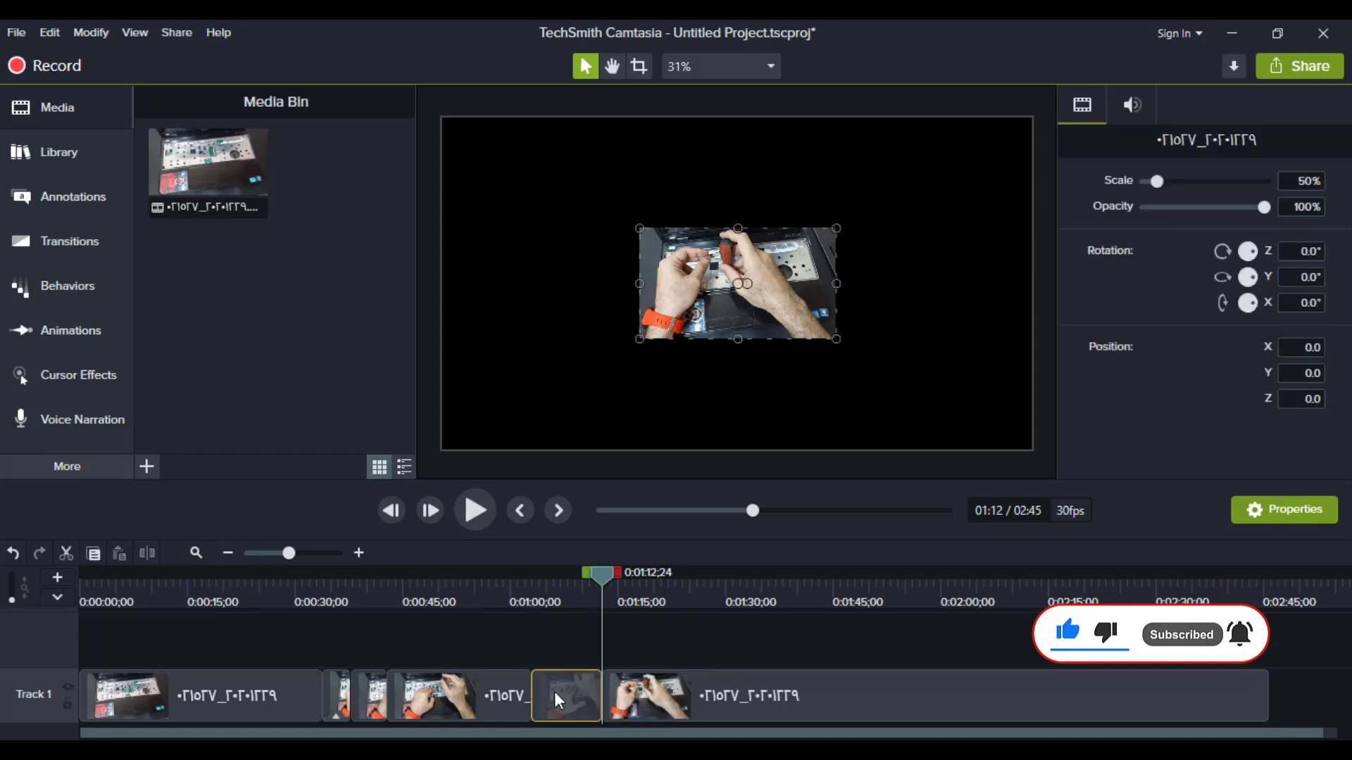
pyautogui.press('Delete')
# Step: Close the gap, then split the clip at 1:21 and 1:26 and select the short piece
pyautogui.moveTo(800, 709); pyautogui.dragTo(747, 706)
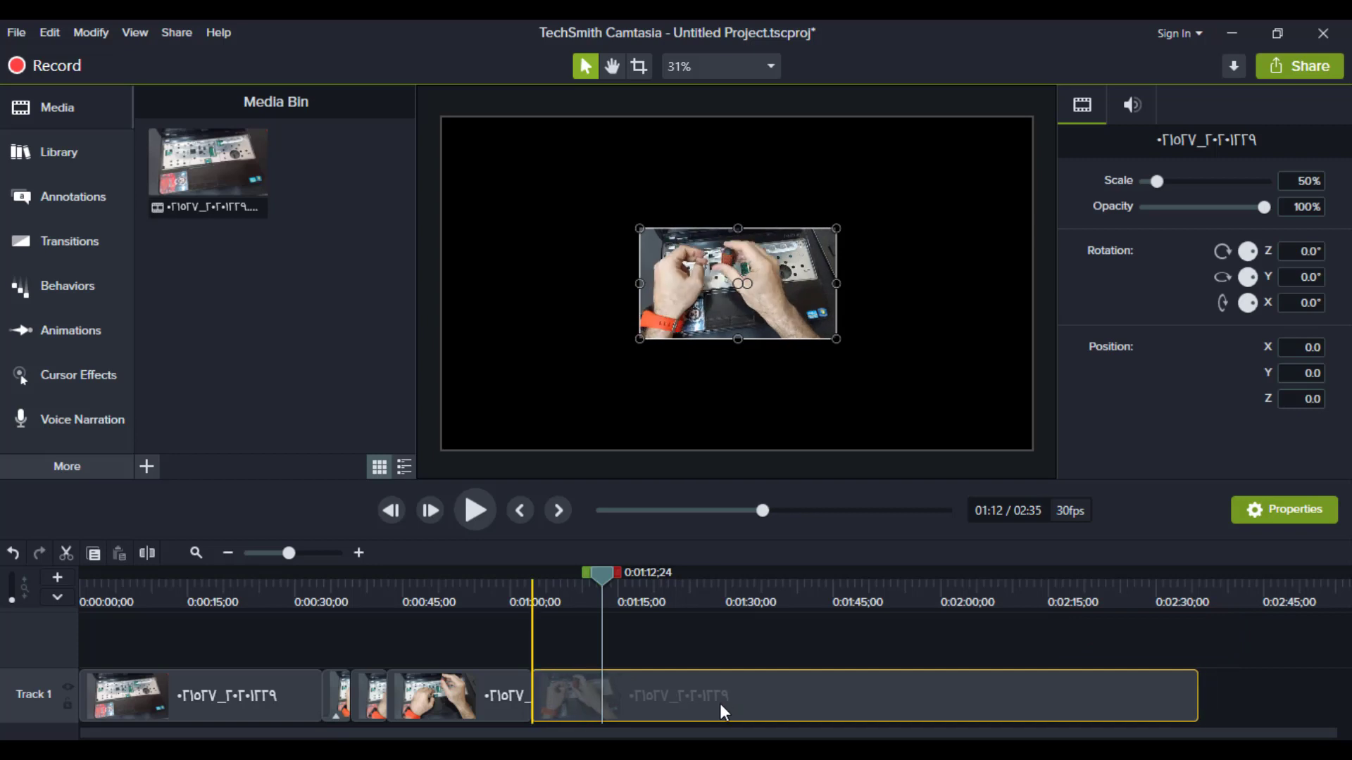
pyautogui.moveTo(602, 574); pyautogui.dragTo(666, 574)
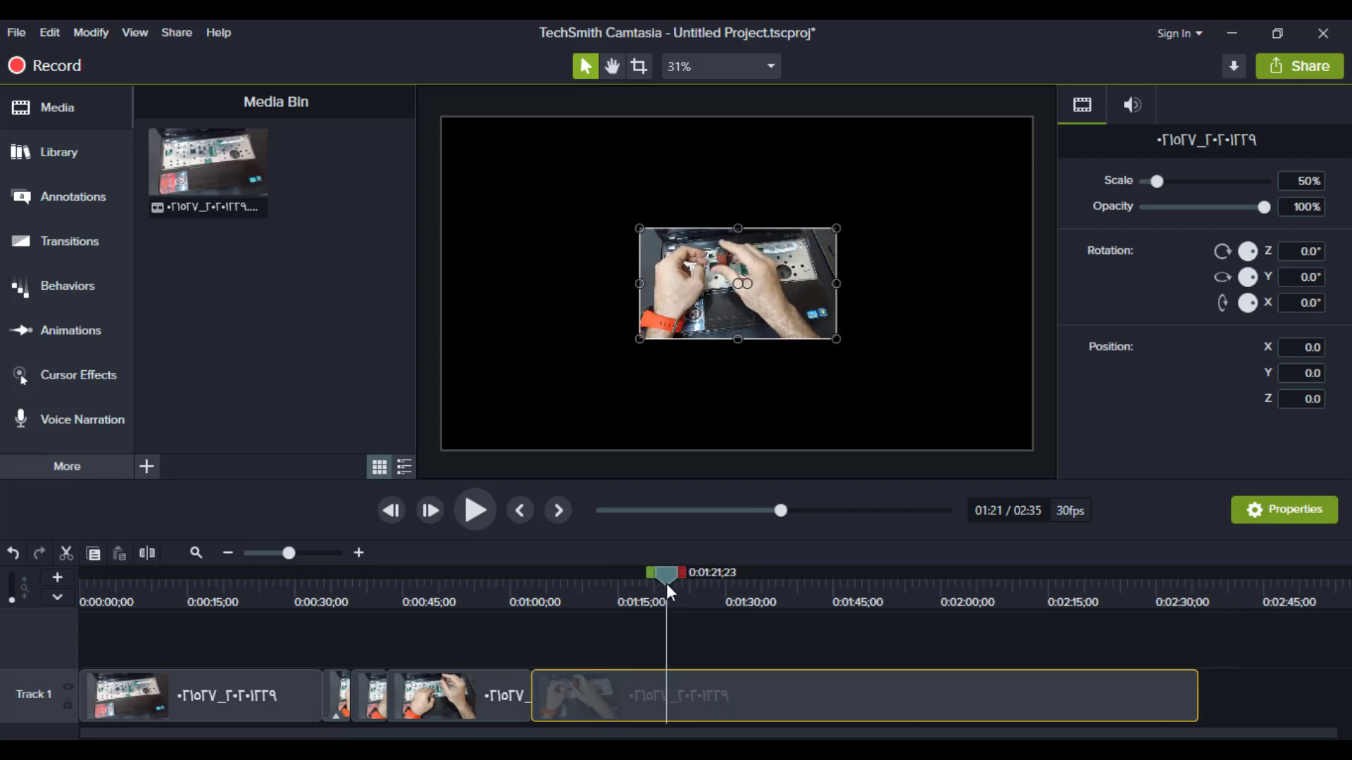
pyautogui.click(146, 553)
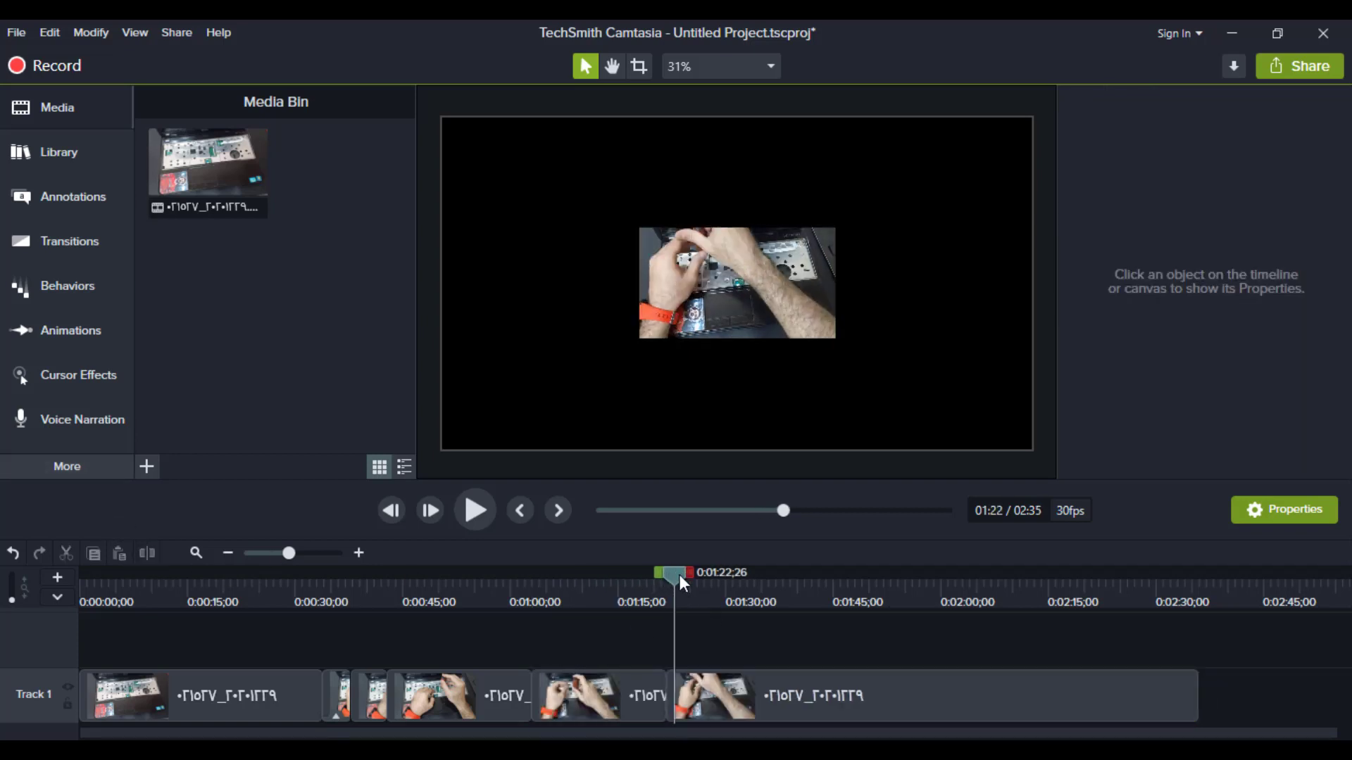
pyautogui.moveTo(676, 572); pyautogui.dragTo(697, 572)
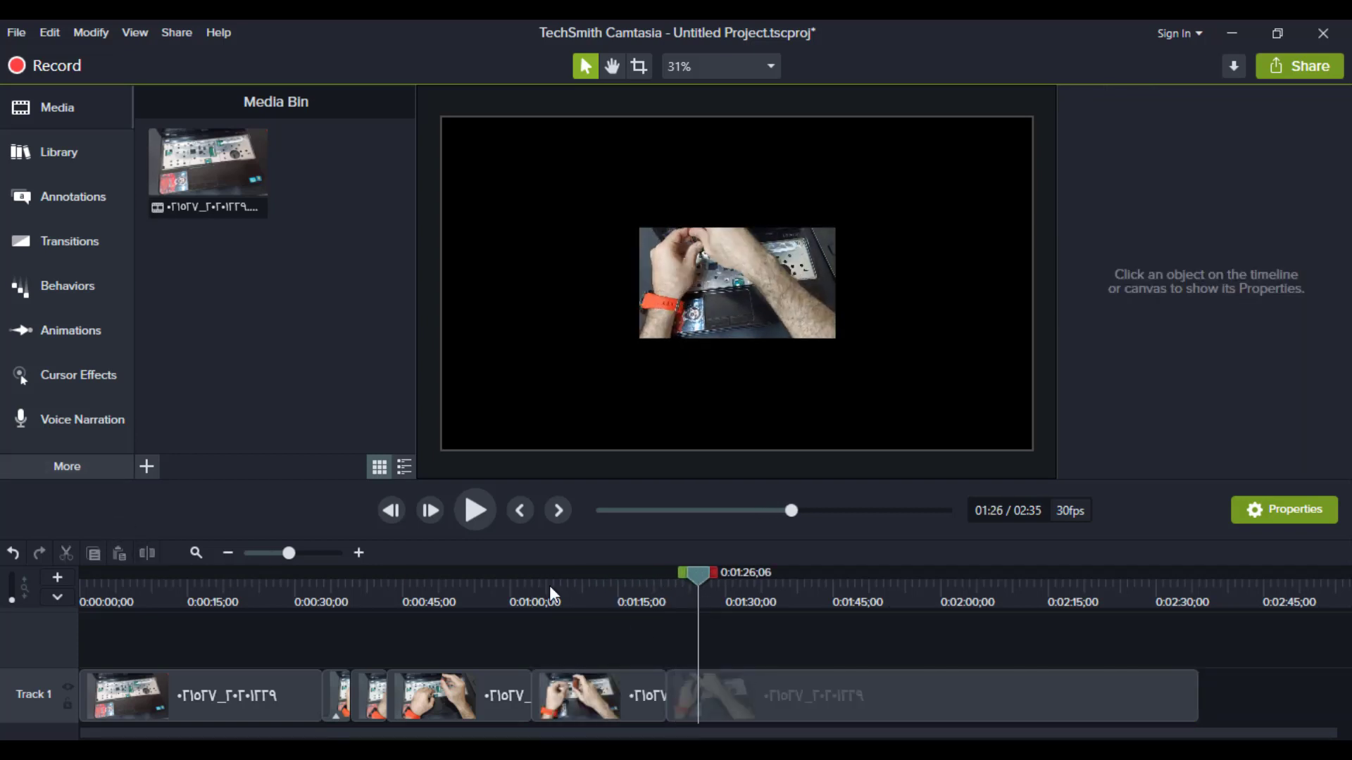
pyautogui.click(810, 693)
pyautogui.click(149, 554)
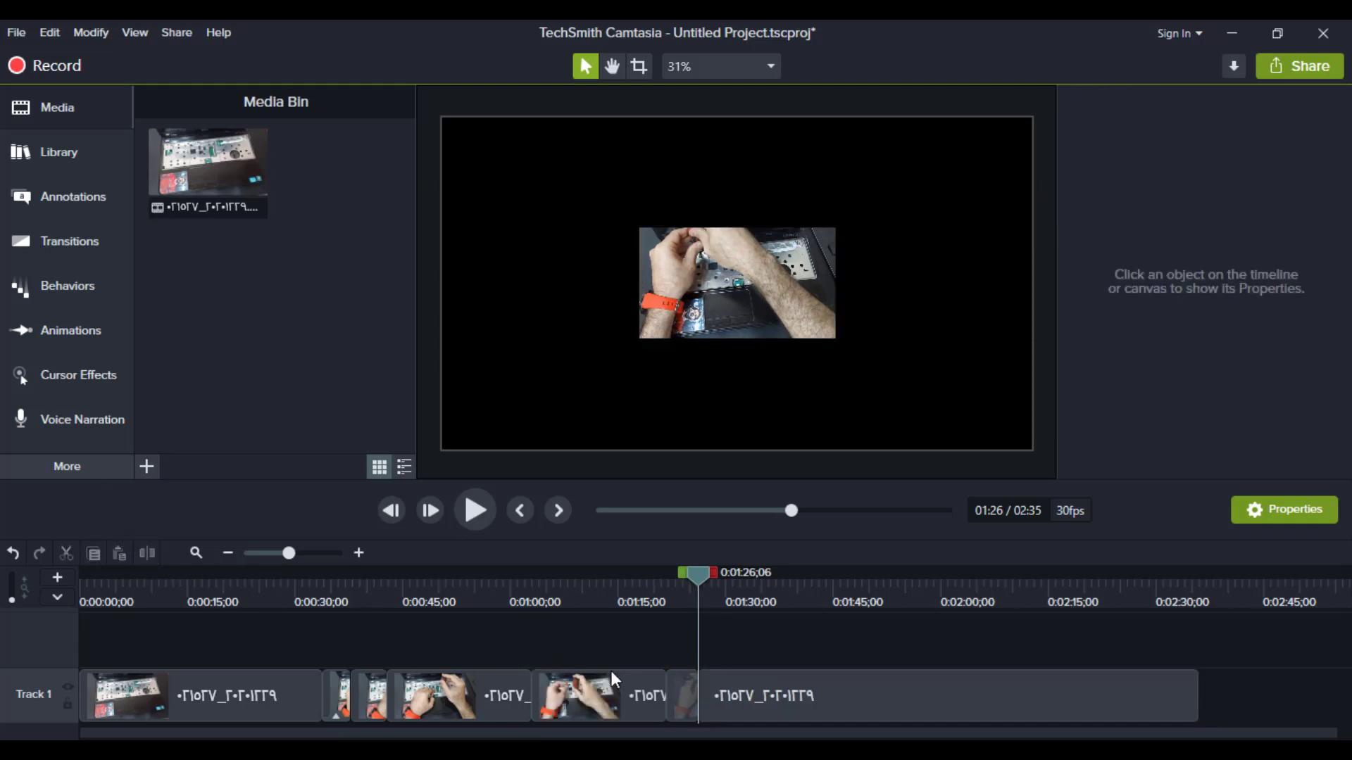
pyautogui.click(686, 704)
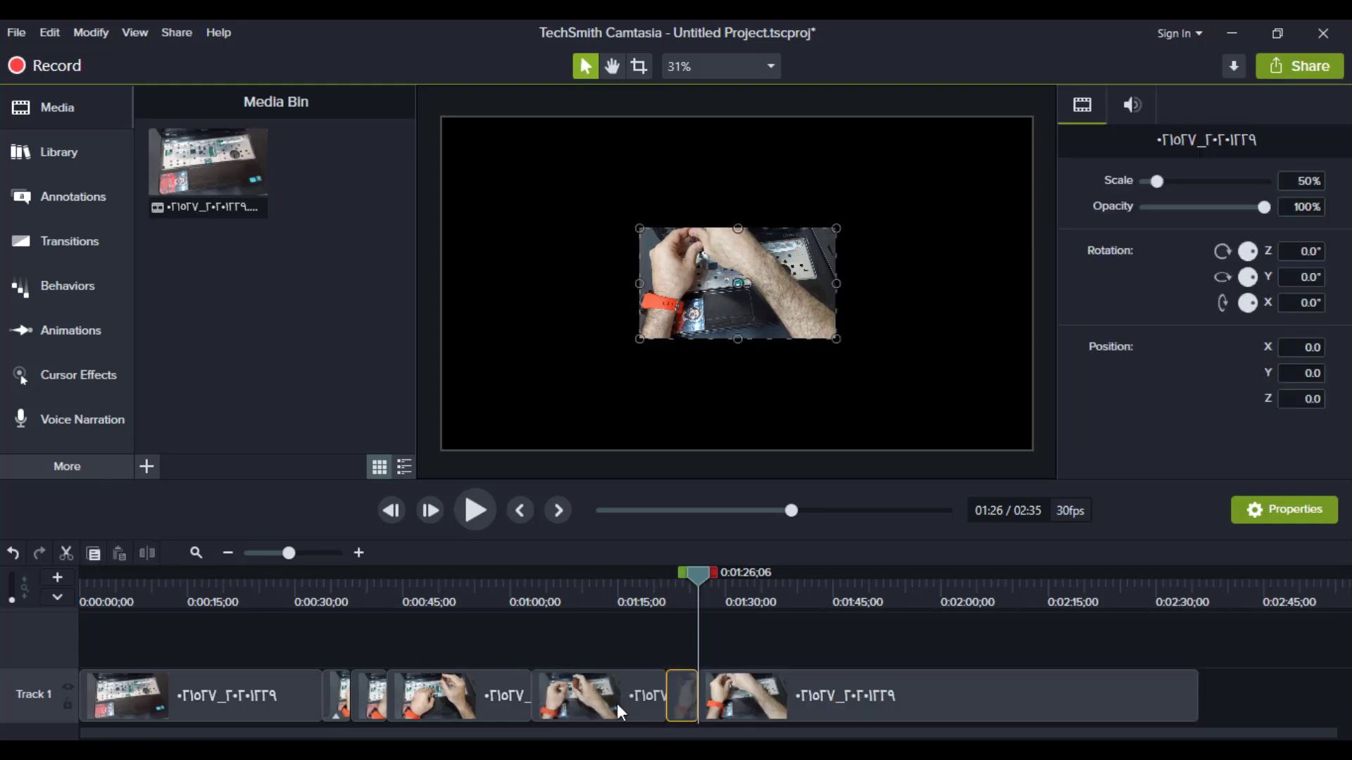
# Step: Apply the Device Frame visual effect to the short 1:21–1:26 clip, then switch to the test folder
pyautogui.click(110, 464)
pyautogui.click(229, 516)
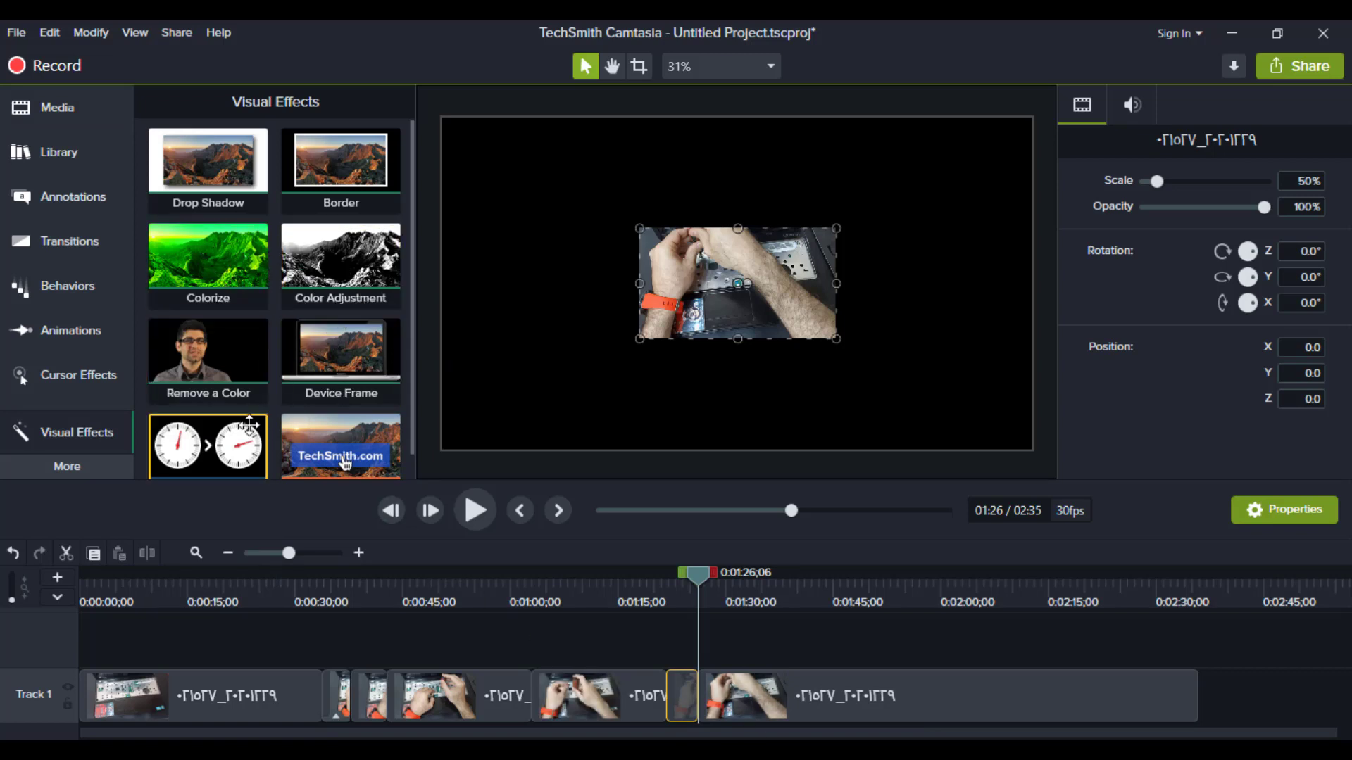
pyautogui.moveTo(352, 343); pyautogui.dragTo(682, 713)
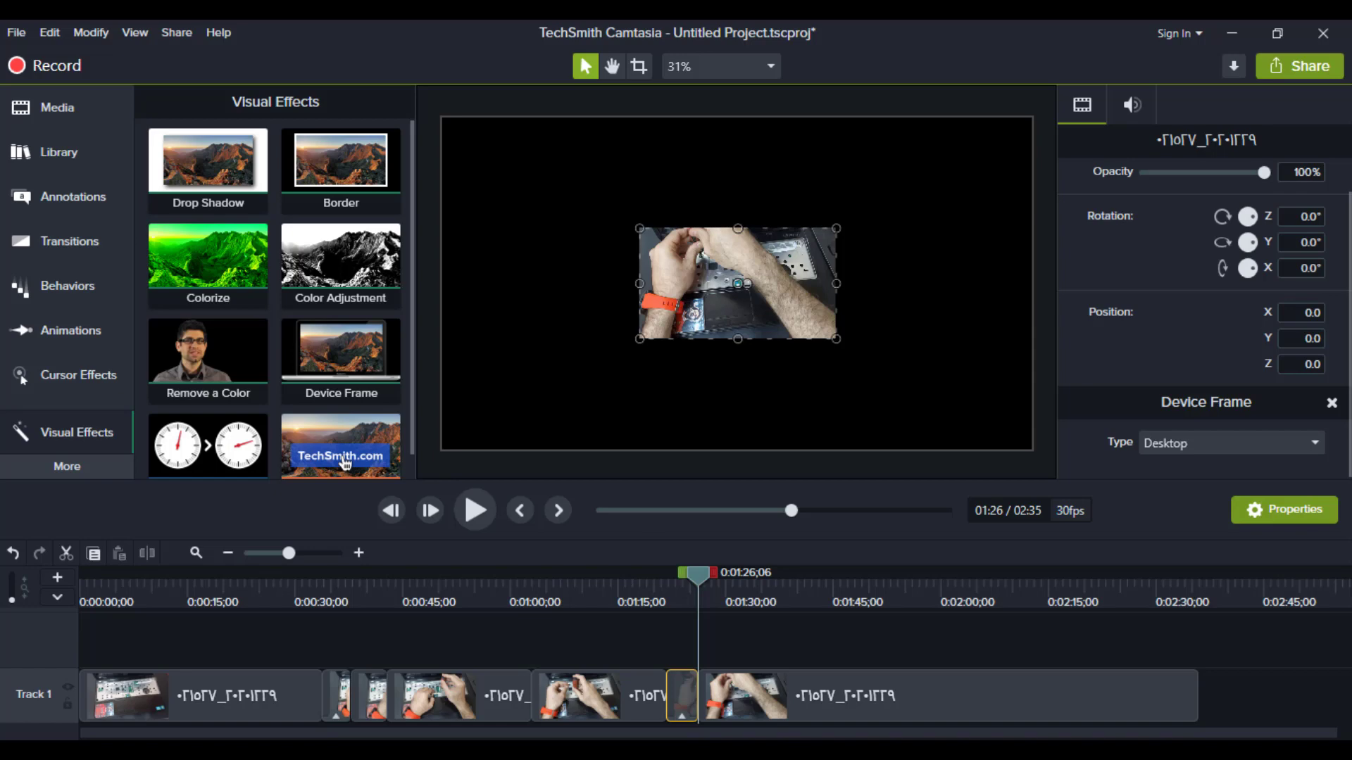
pyautogui.hotkey('alt', 'Tab')
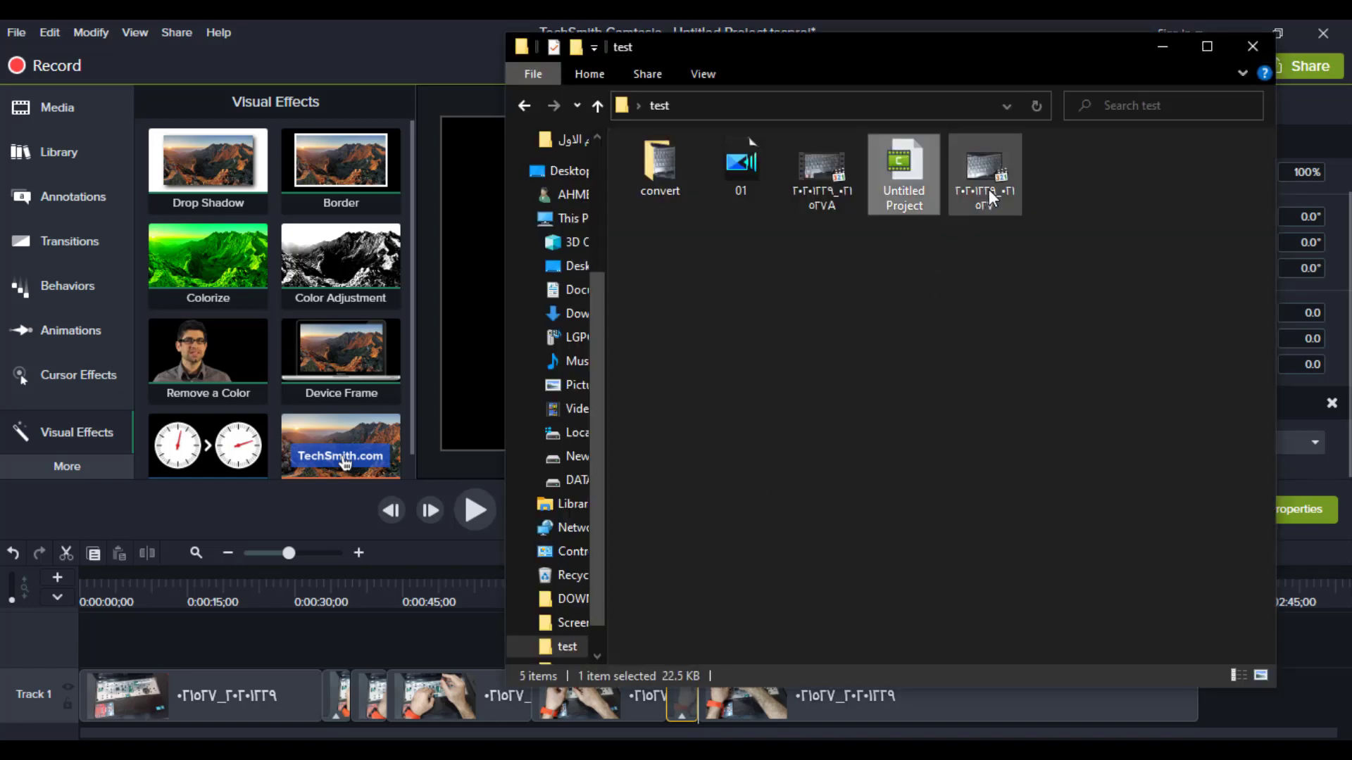
# Step: Check the converted MP4's Details show 1280×720 at 30 fps, then close Properties and minimize Explorer
pyautogui.click(989, 189)
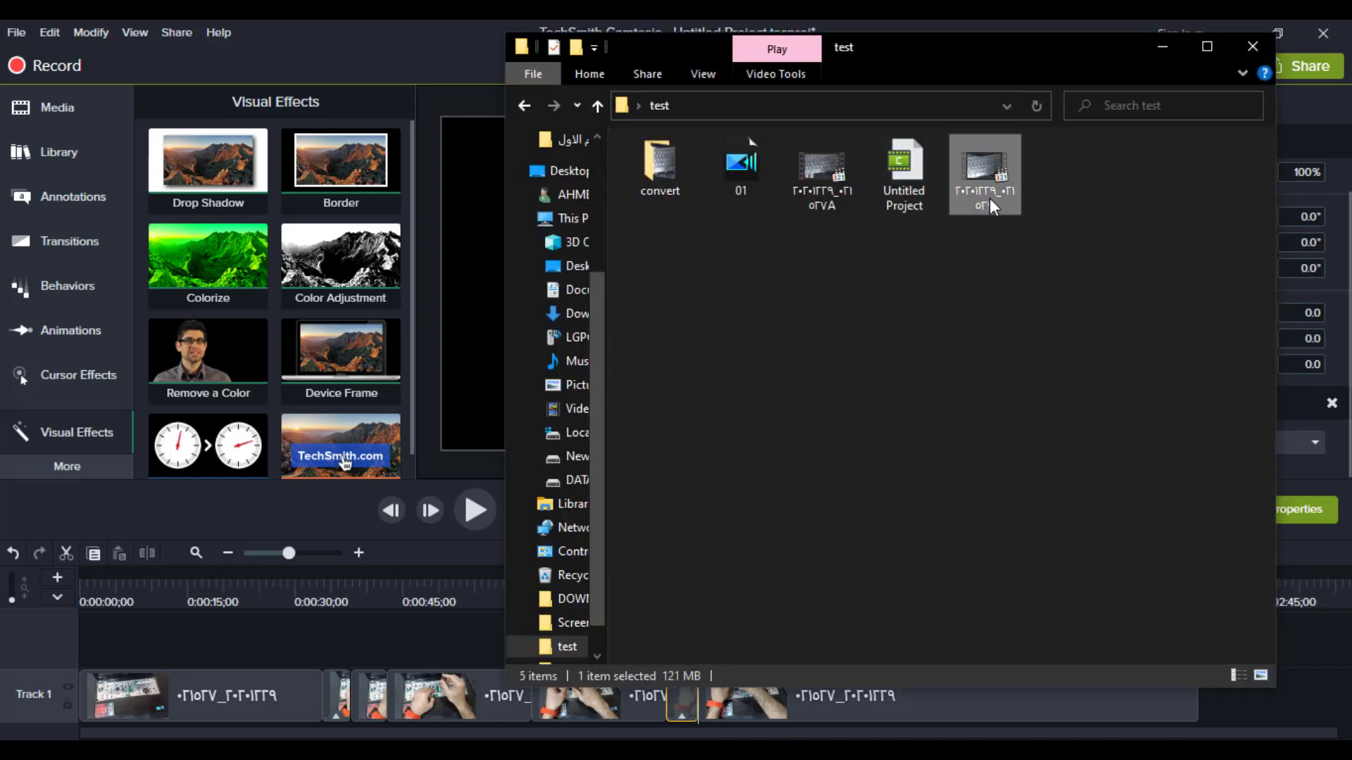
pyautogui.rightClick(989, 199)
pyautogui.click(1062, 674)
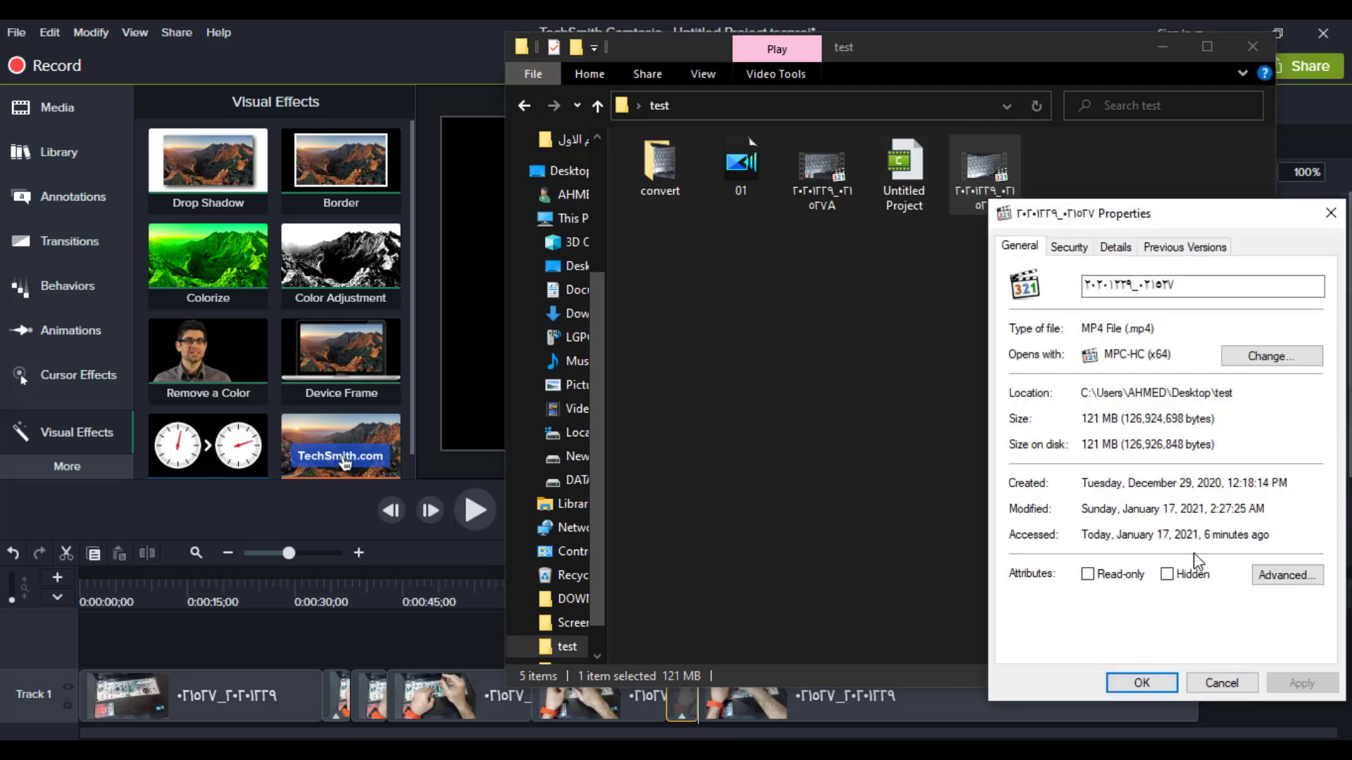
pyautogui.click(1116, 247)
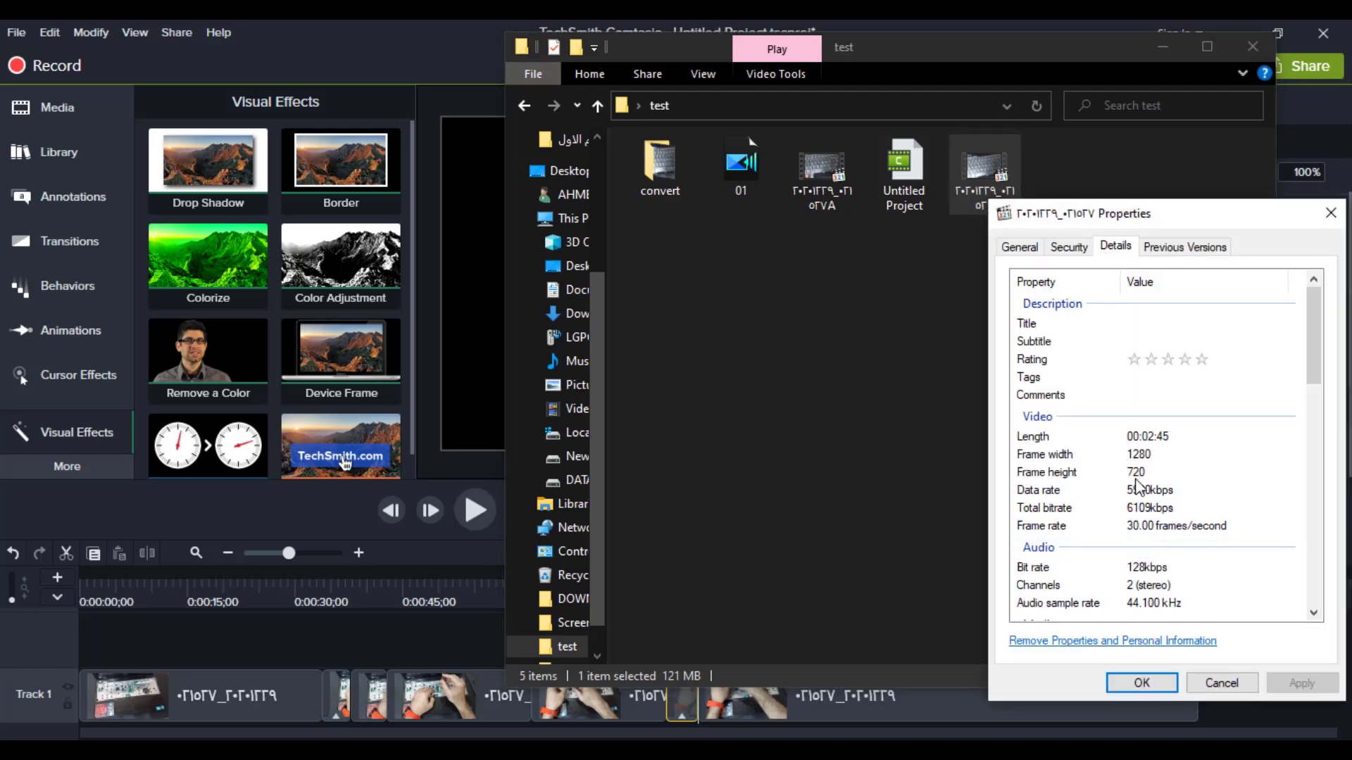
pyautogui.click(1216, 684)
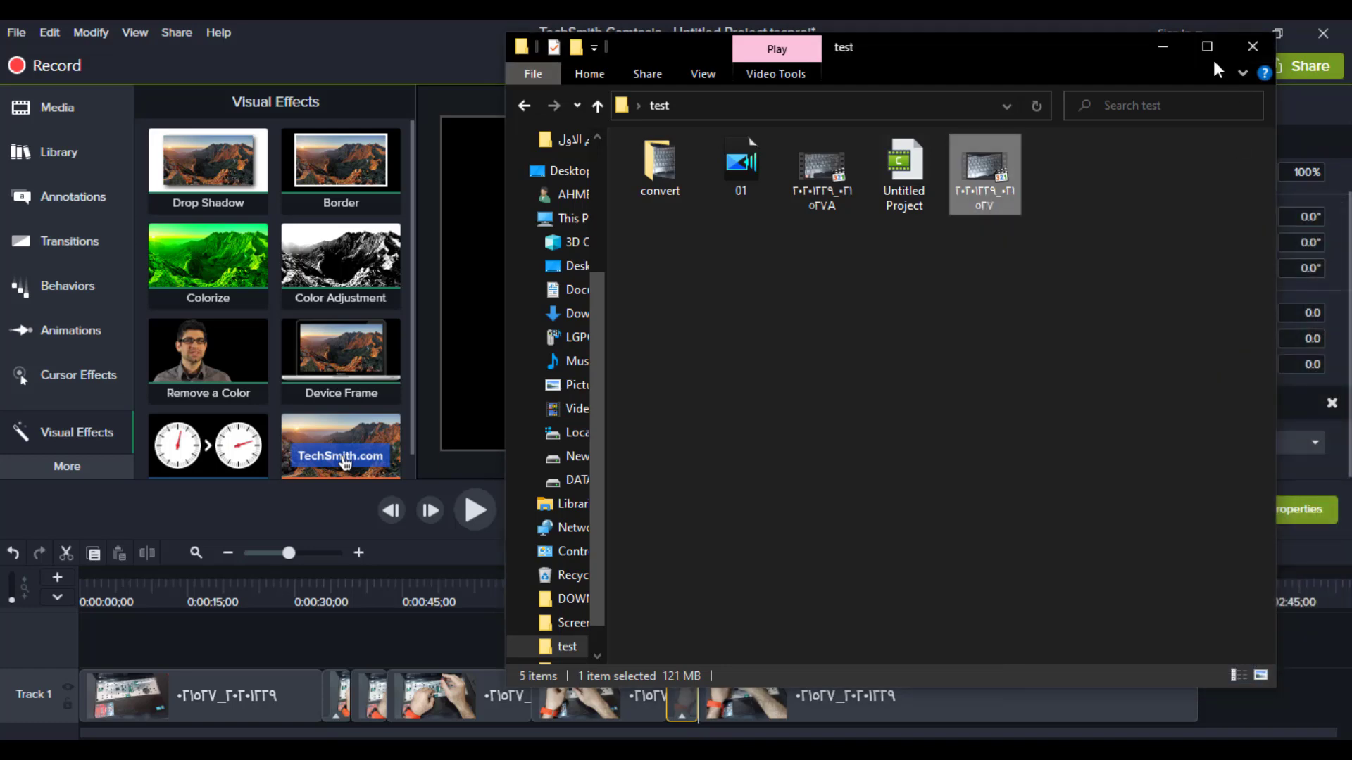
pyautogui.click(1166, 49)
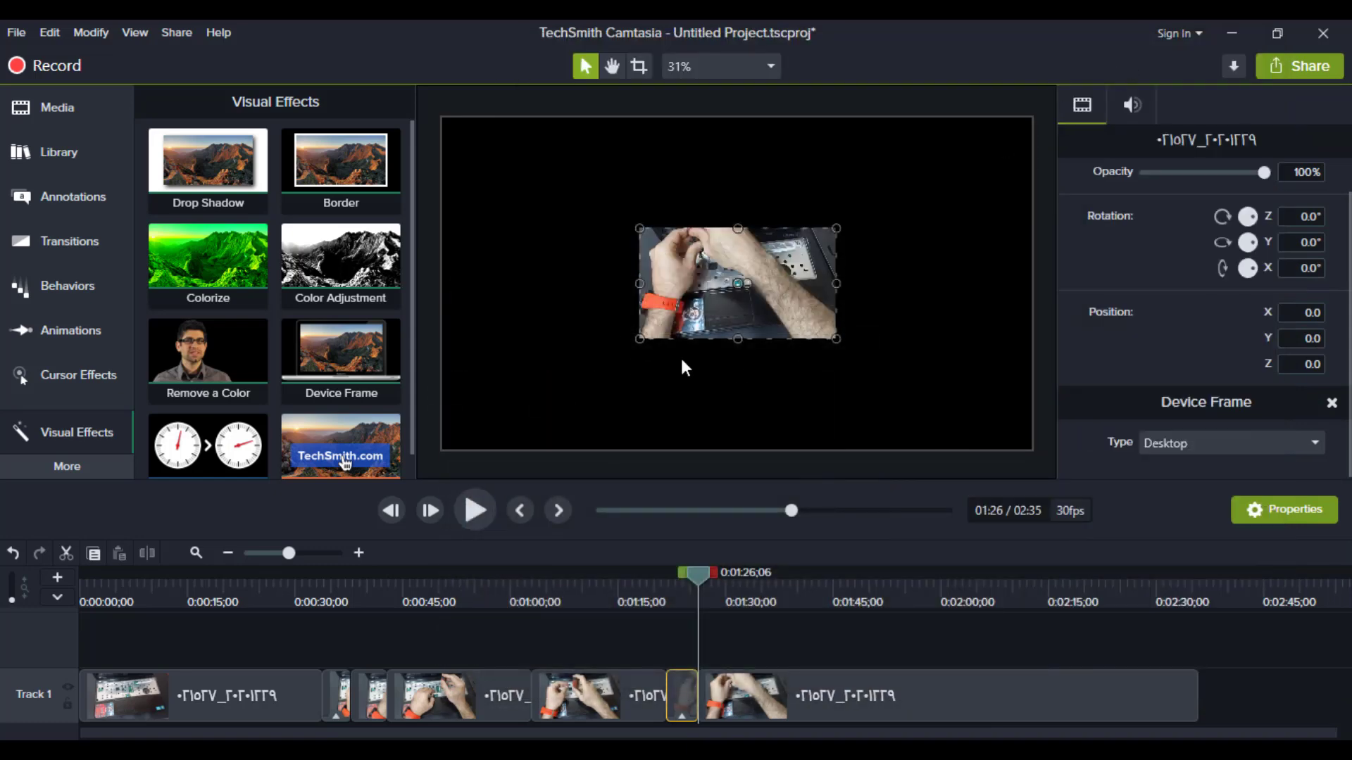
# Step: Undo the framed clip's canvas enlargement, then preview the canvas at 75% and 200% zoom
pyautogui.moveTo(838, 227); pyautogui.dragTo(1005, 134)
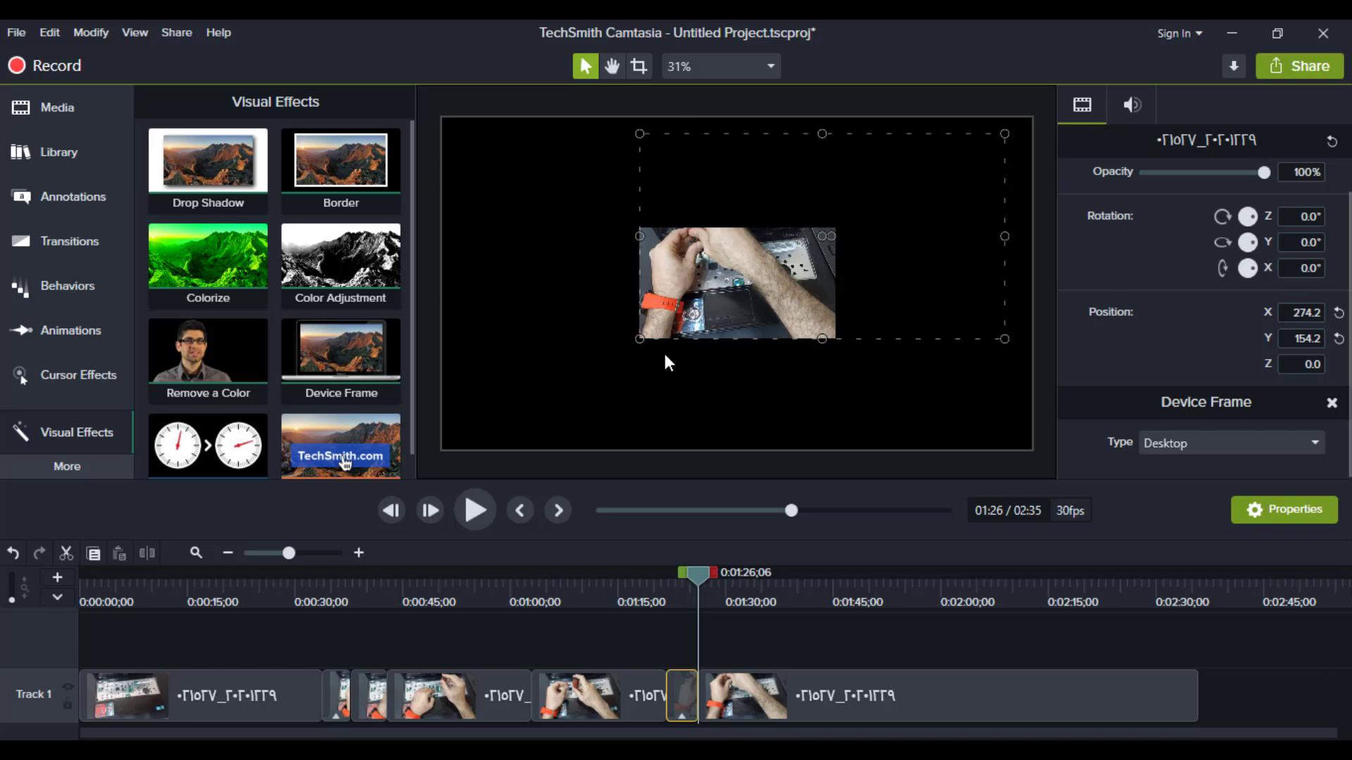
pyautogui.hotkey('ctrl', 'z')
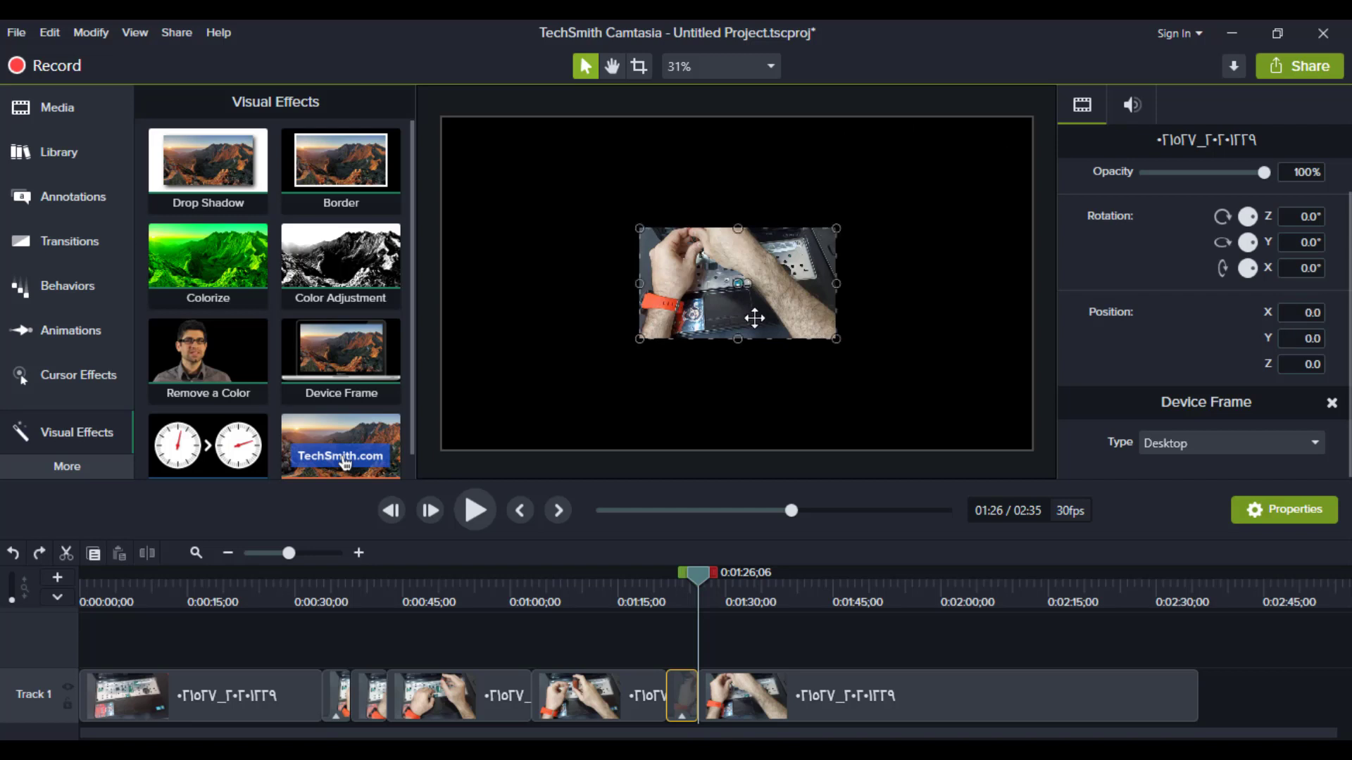
pyautogui.click(748, 65)
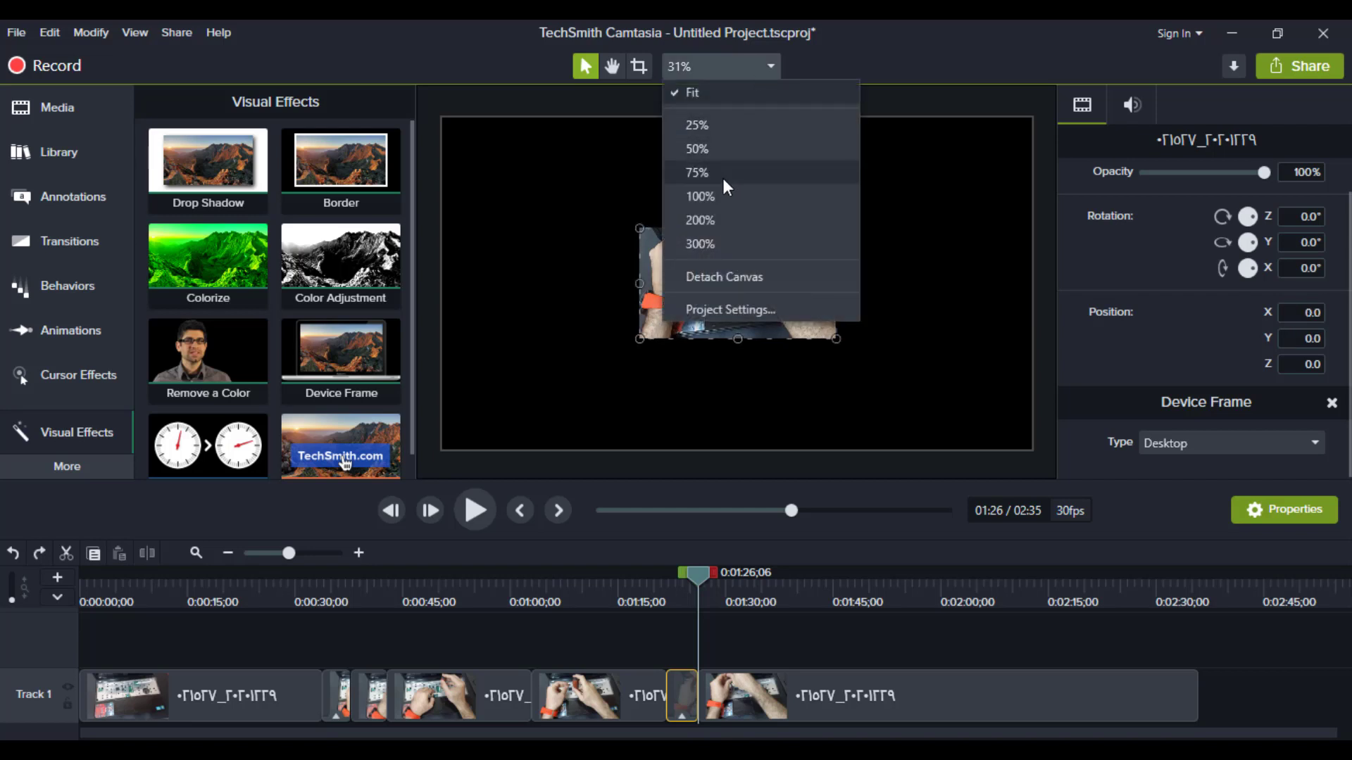
pyautogui.click(724, 179)
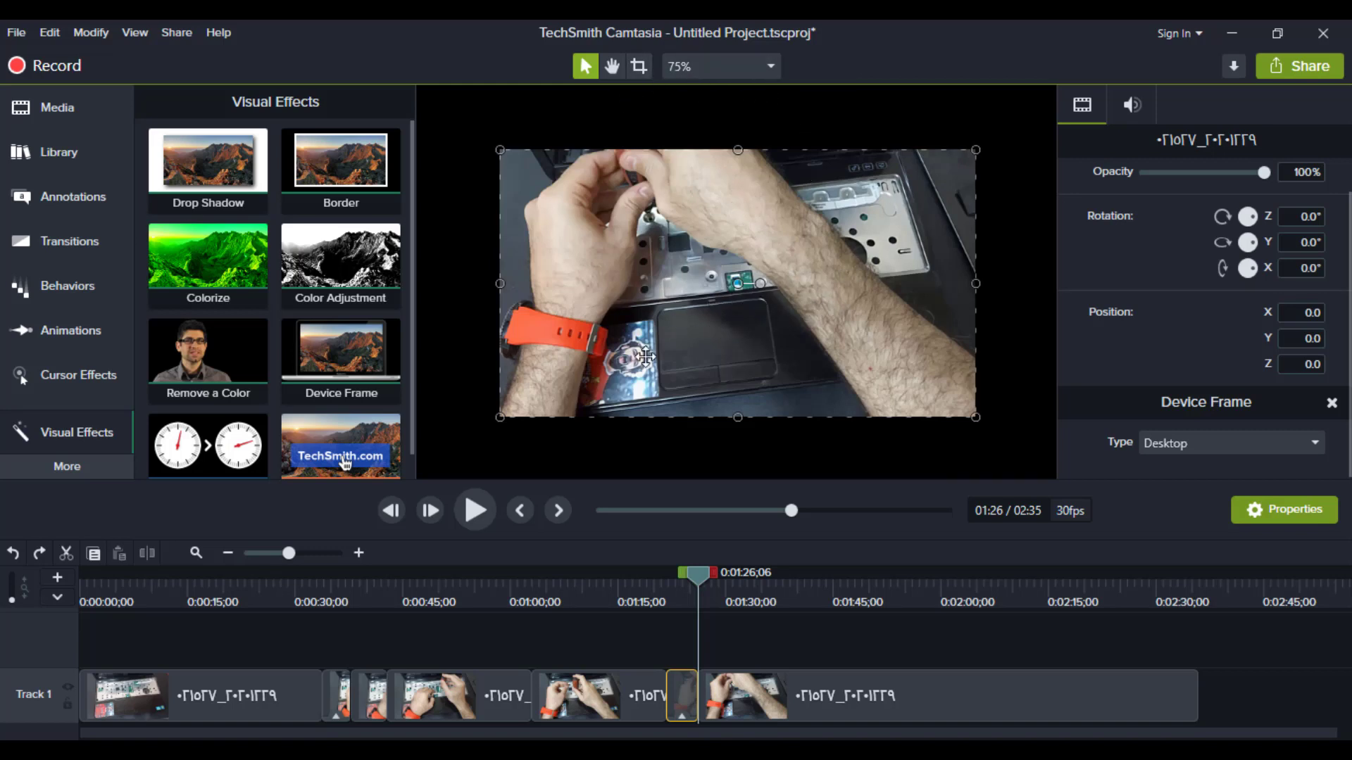
pyautogui.click(748, 65)
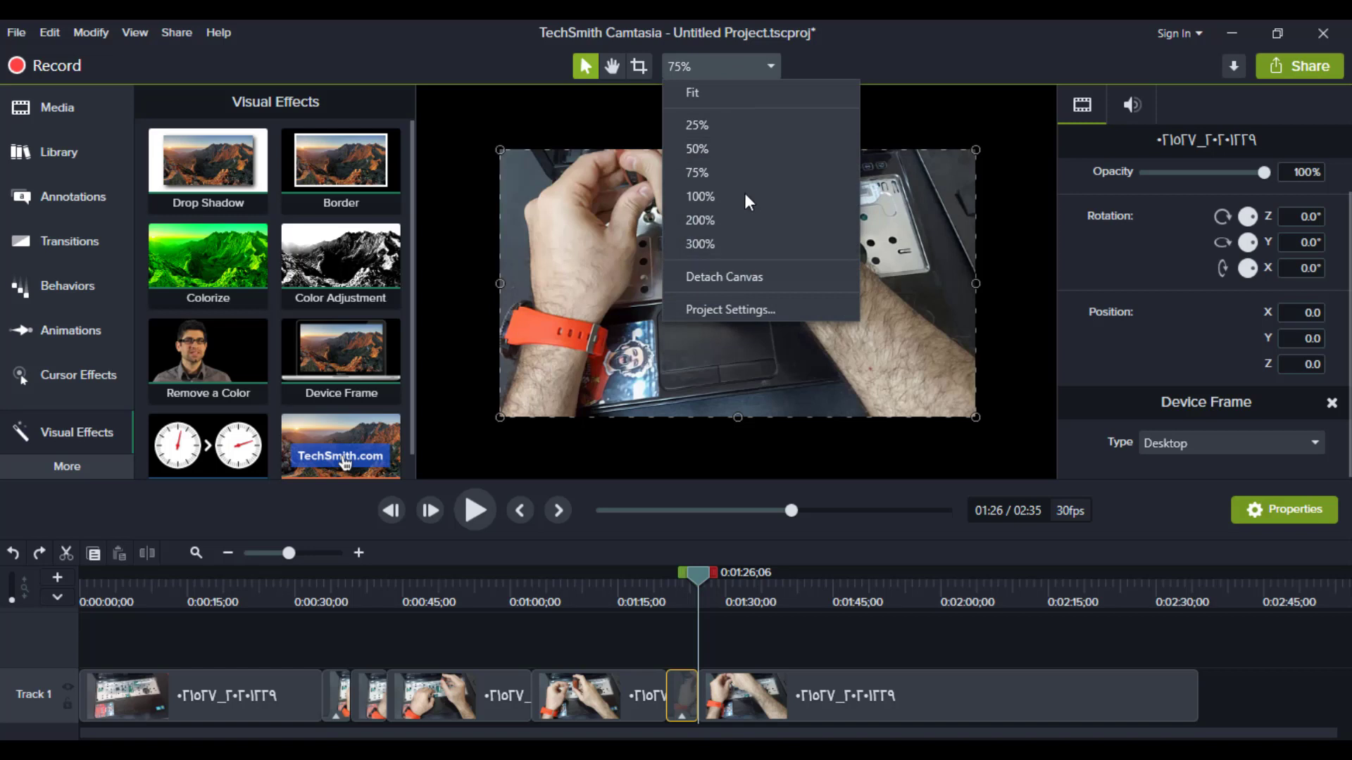
pyautogui.click(751, 221)
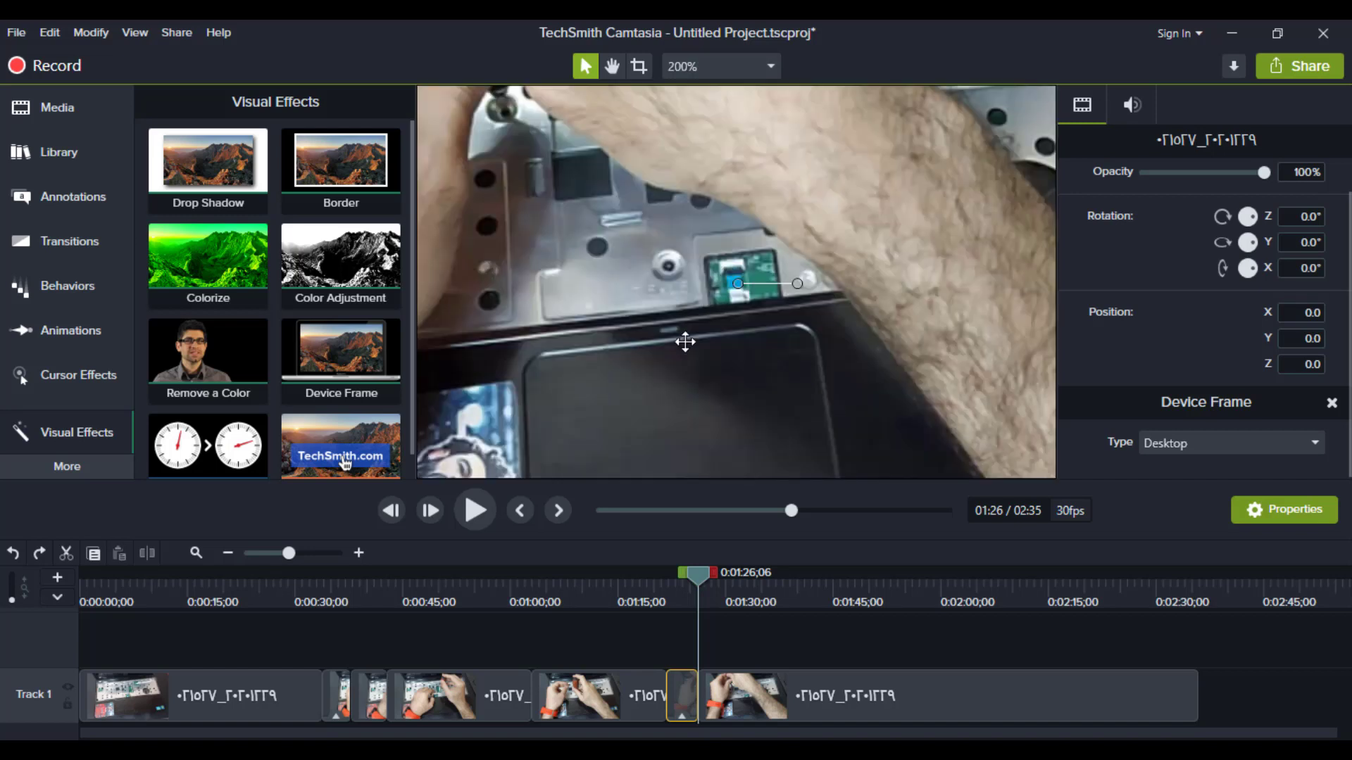
pyautogui.click(701, 69)
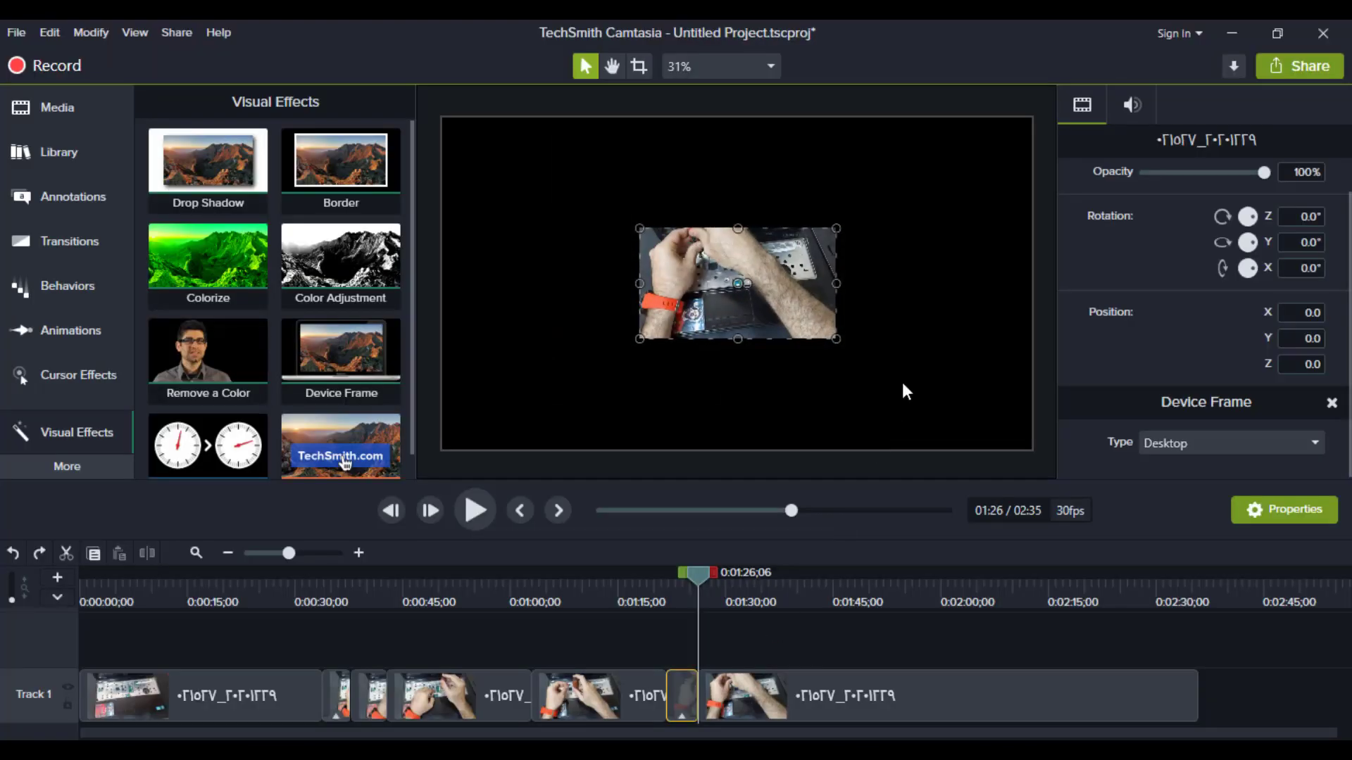
# Step: Save and close the Camtasia project, then move the 121 MB video out of test
pyautogui.click(1326, 34)
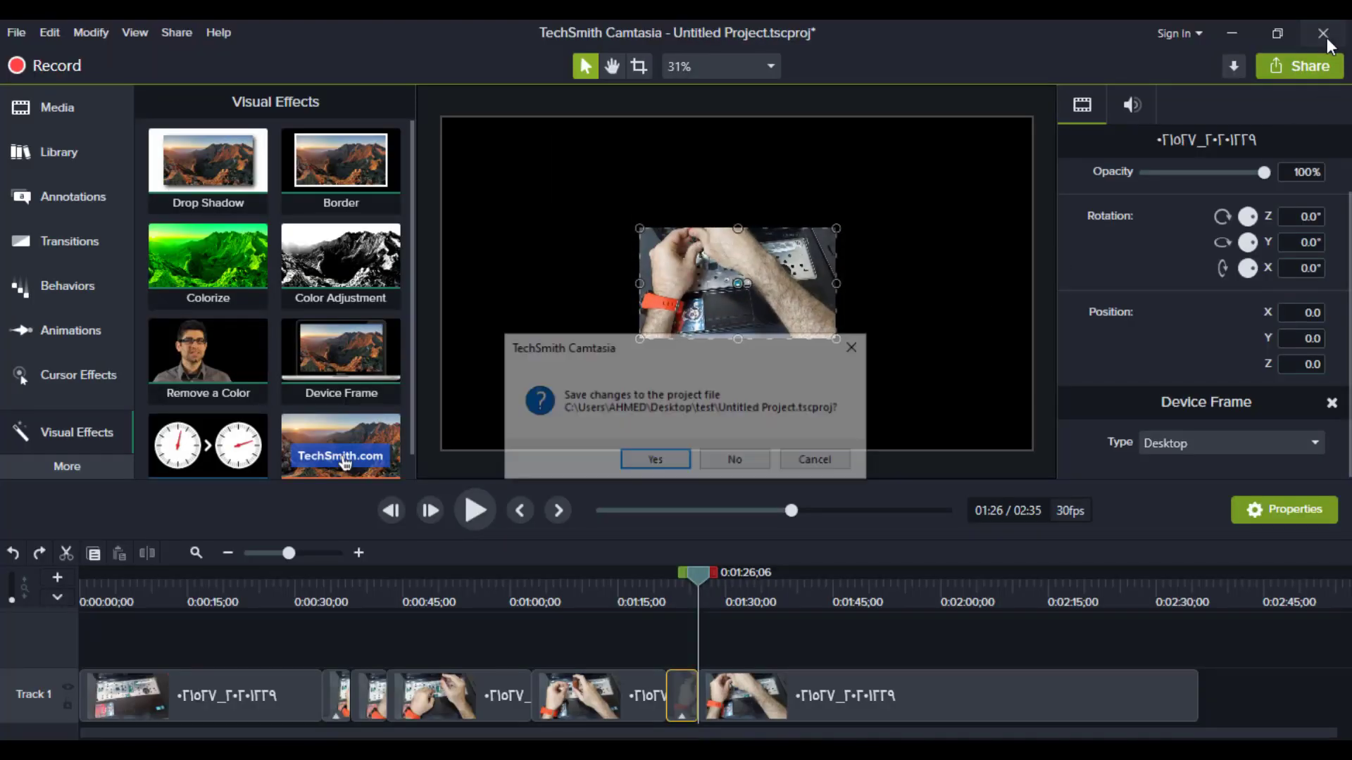
pyautogui.click(659, 463)
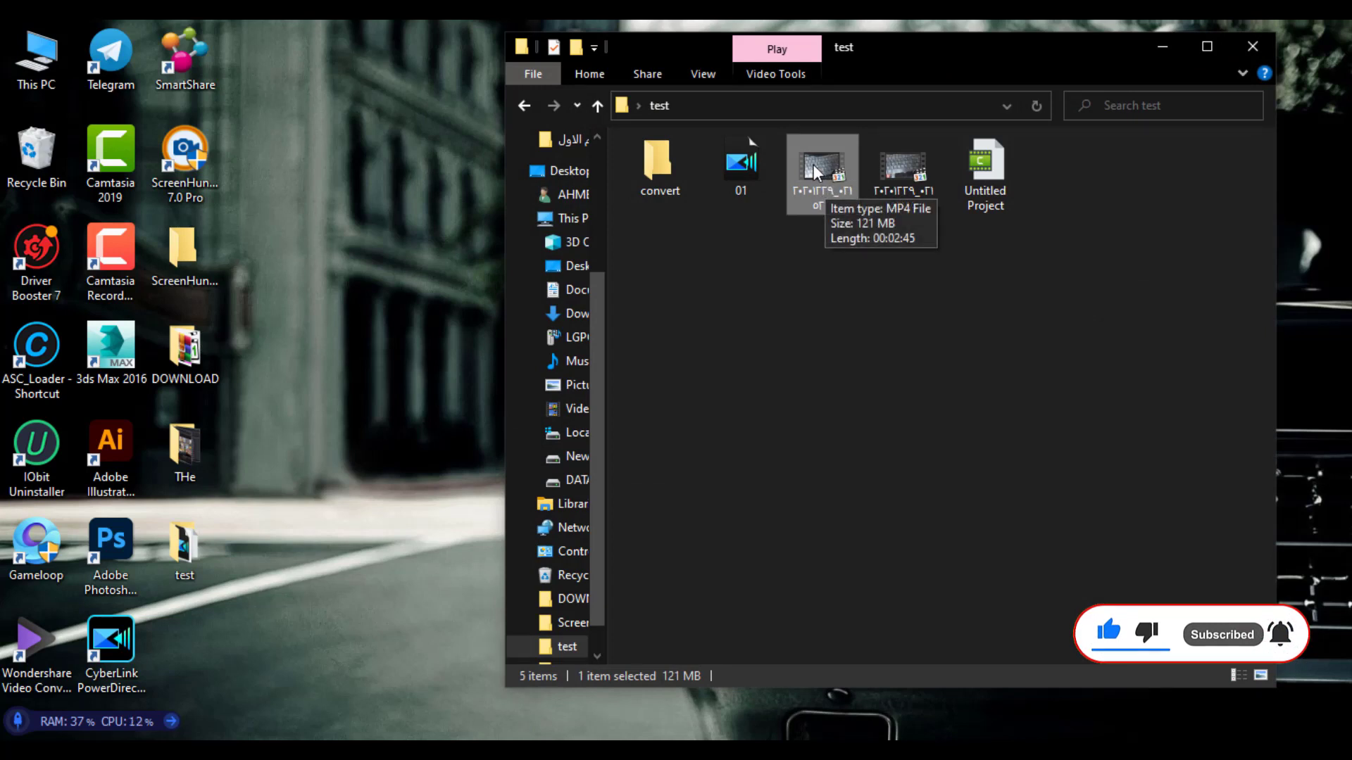
pyautogui.moveTo(813, 164)
pyautogui.mouseDown()
pyautogui.moveTo(802, 205)
pyautogui.moveTo(665, 188)
pyautogui.mouseUp()
# Step: Rename the 952 MB video by deleting the last character of its name
pyautogui.click(812, 197)
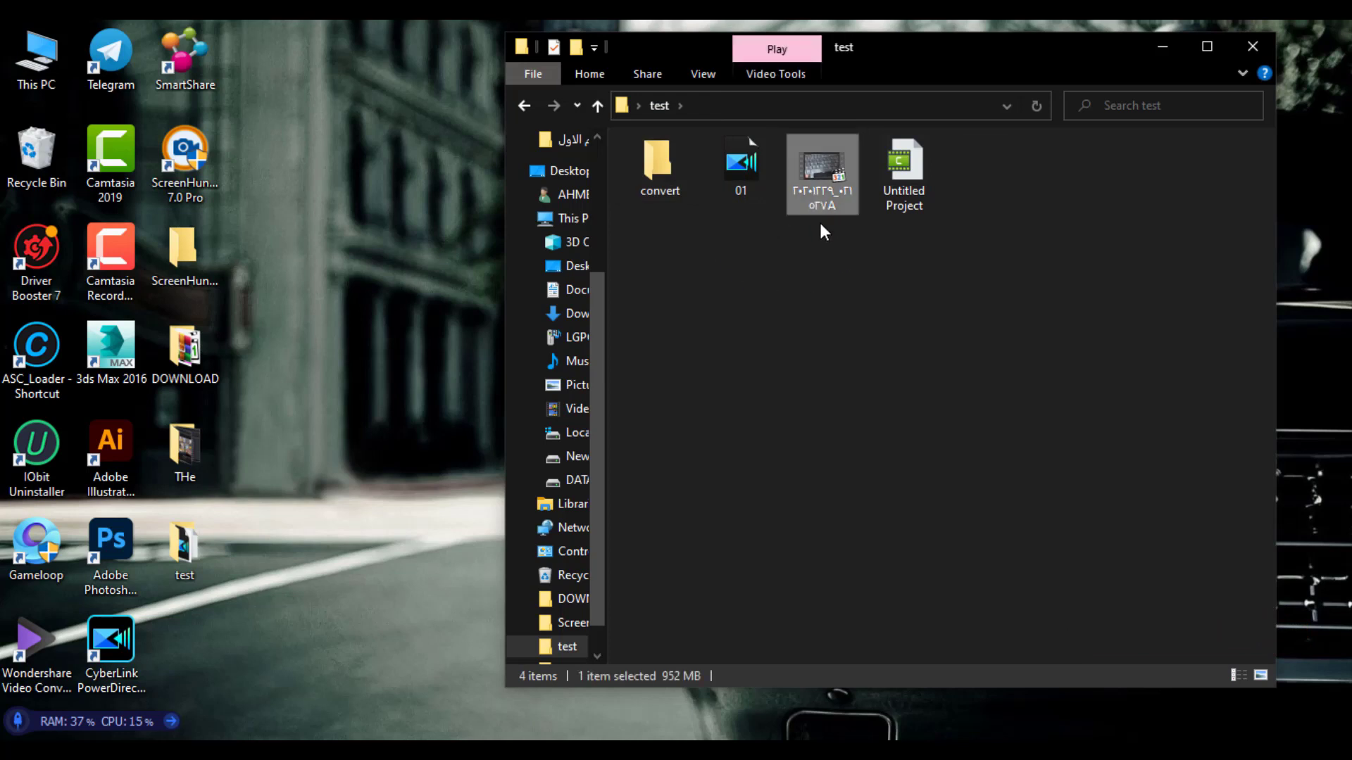
pyautogui.click(833, 211)
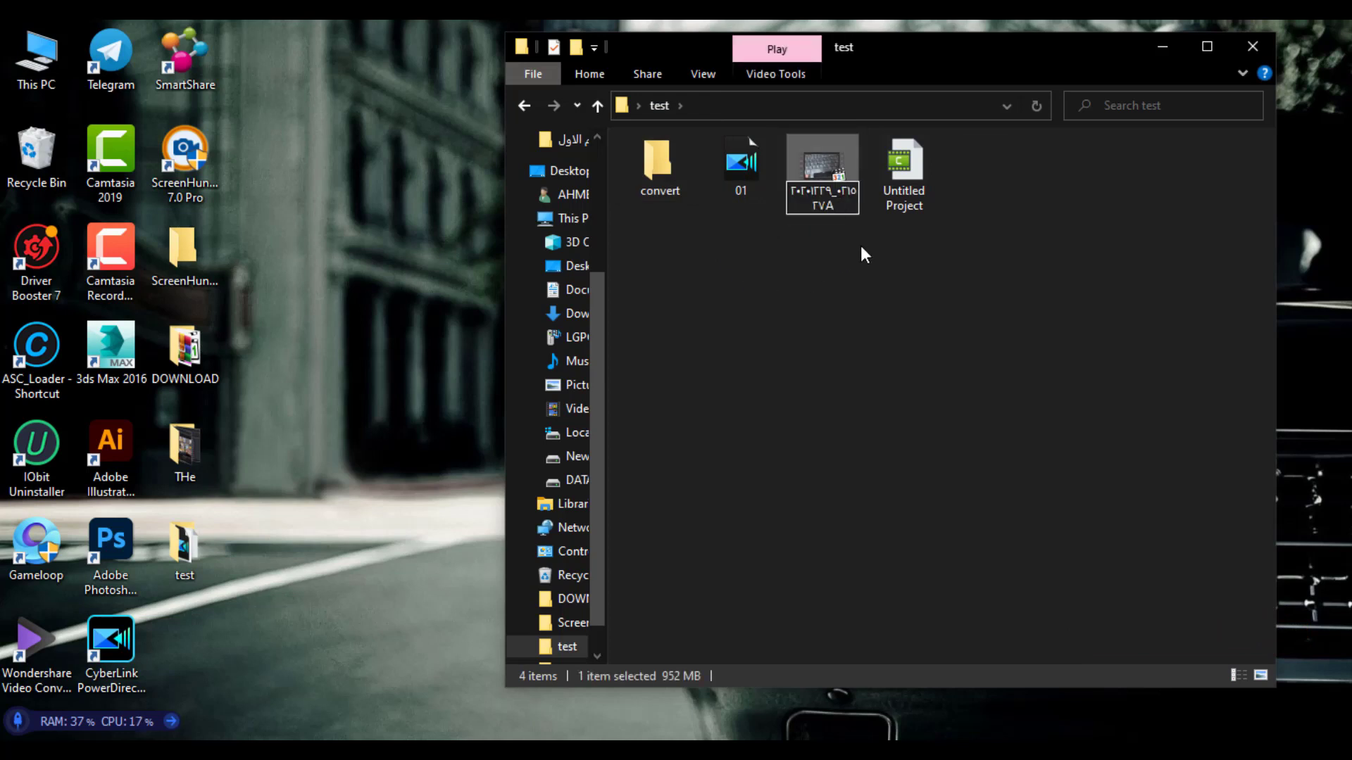
pyautogui.press('BackSpace')
pyautogui.press('Return')
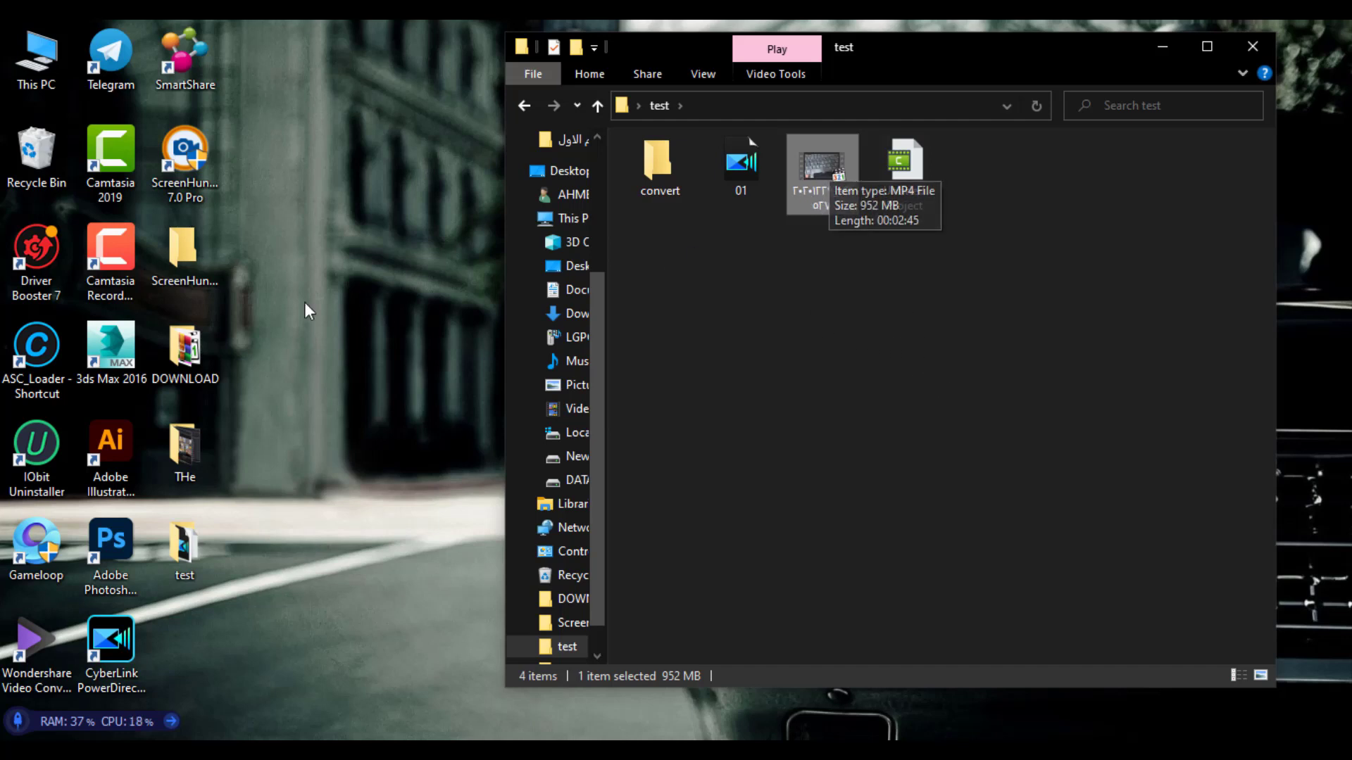
pyautogui.click(112, 154)
# Step: Relaunch Camtasia 2019, reopen Untitled Project, move the playhead to 01:23;29, and open Share
pyautogui.rightClick(112, 153)
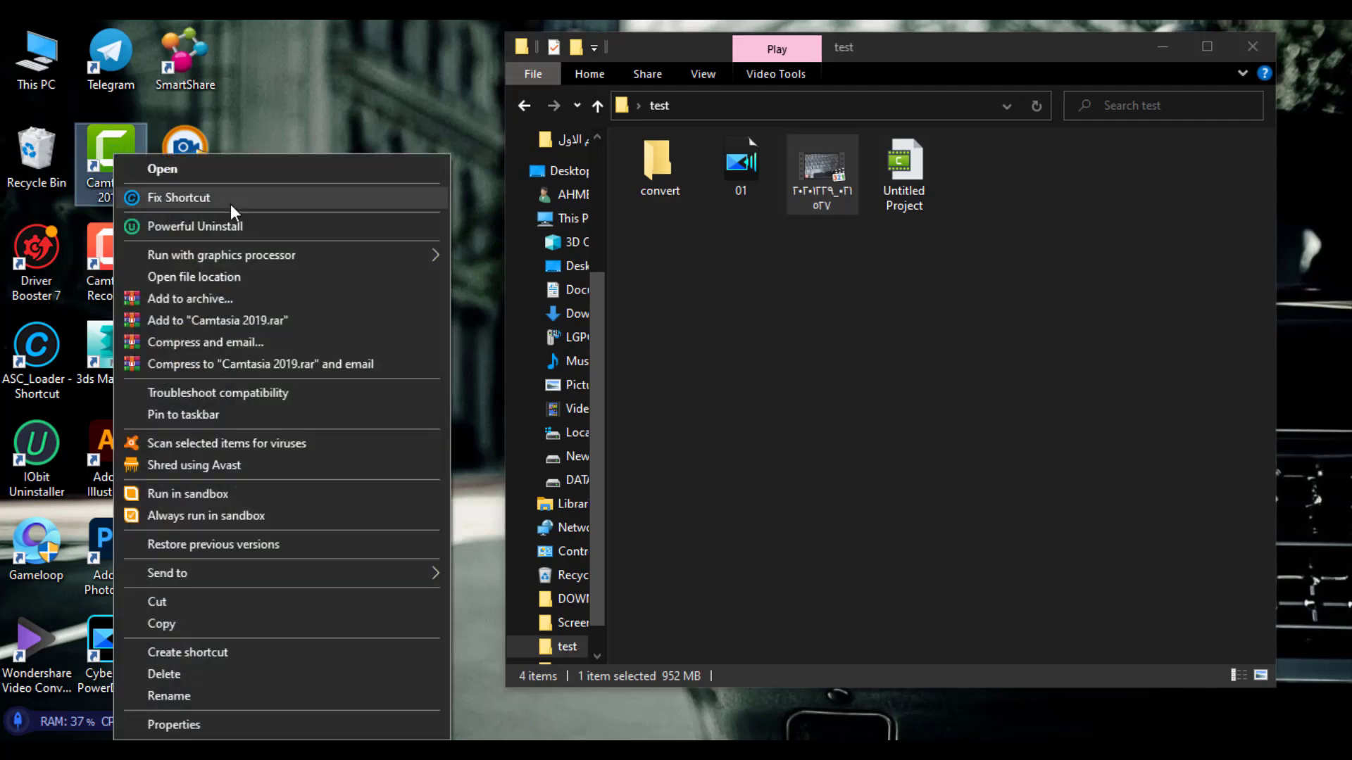
pyautogui.click(476, 265)
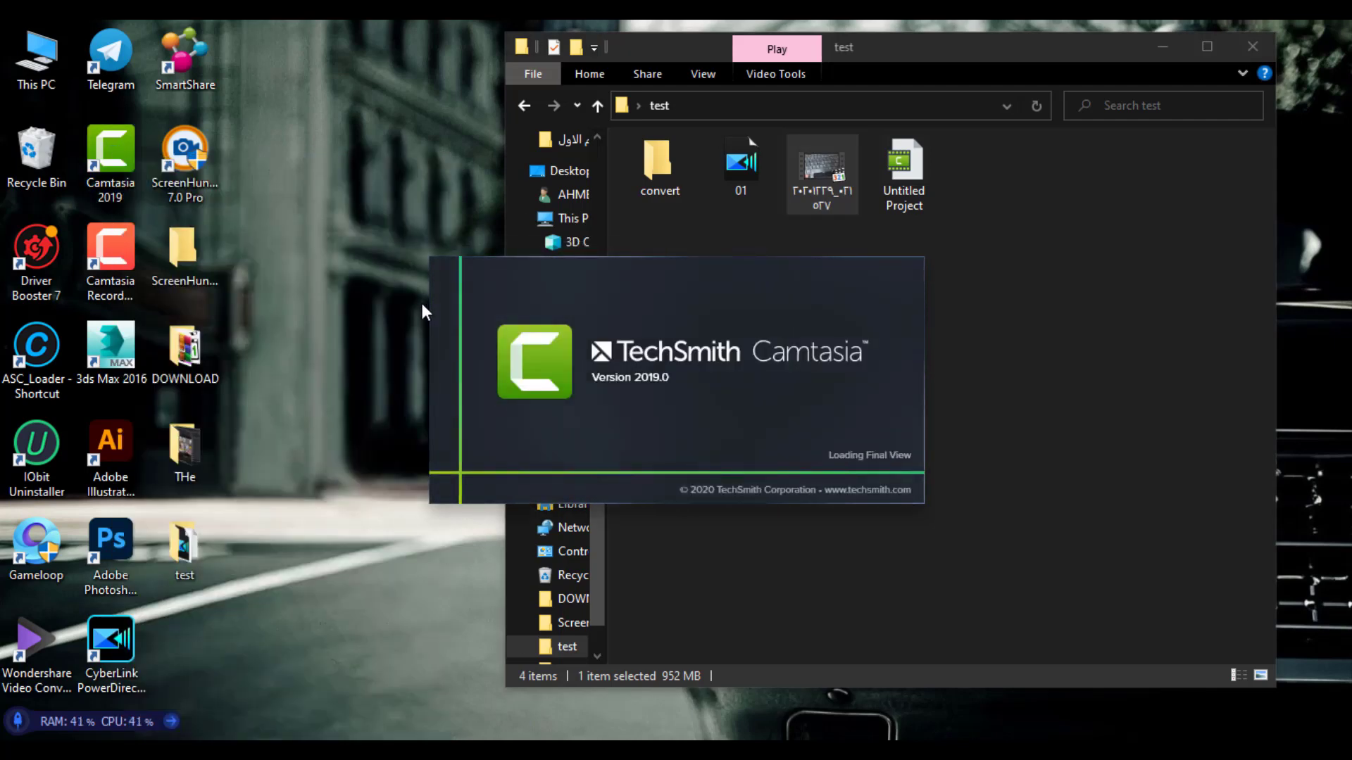
pyautogui.click(726, 243)
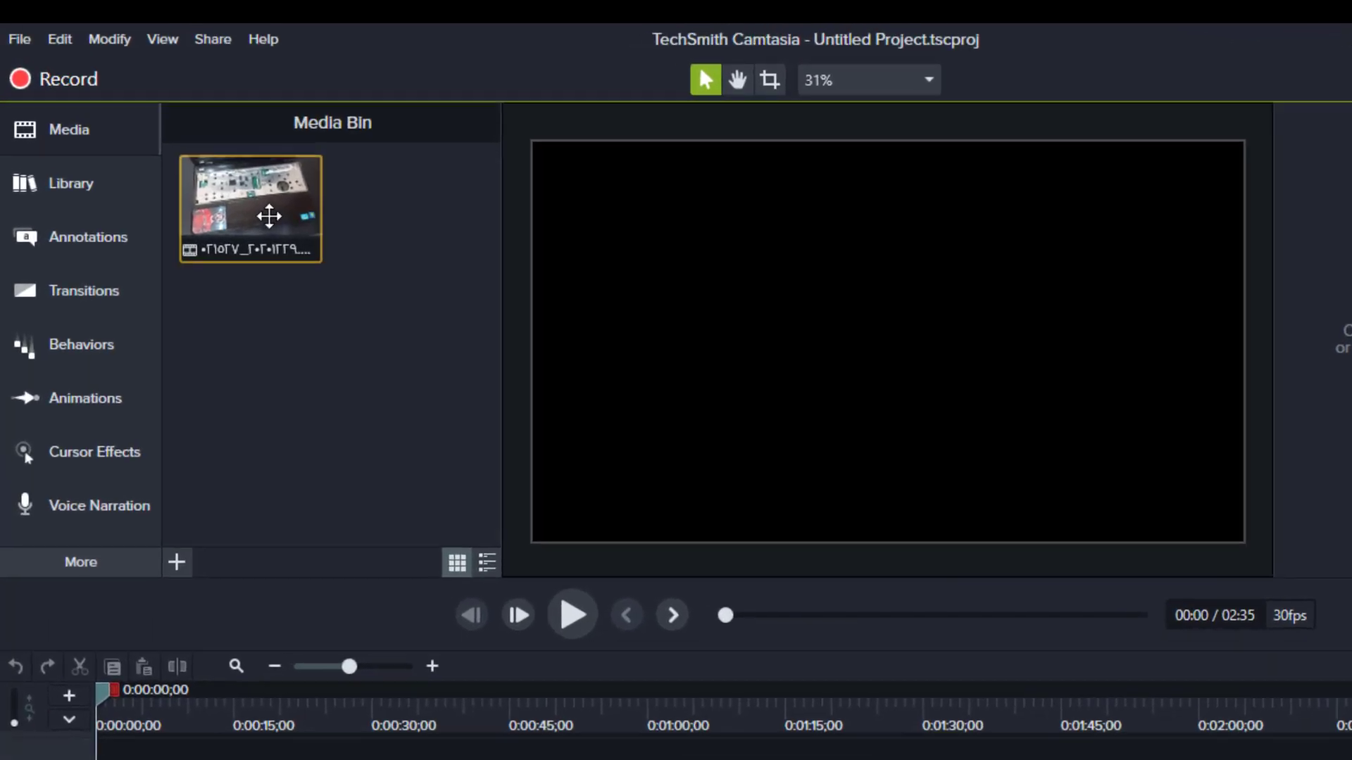
pyautogui.click(199, 198)
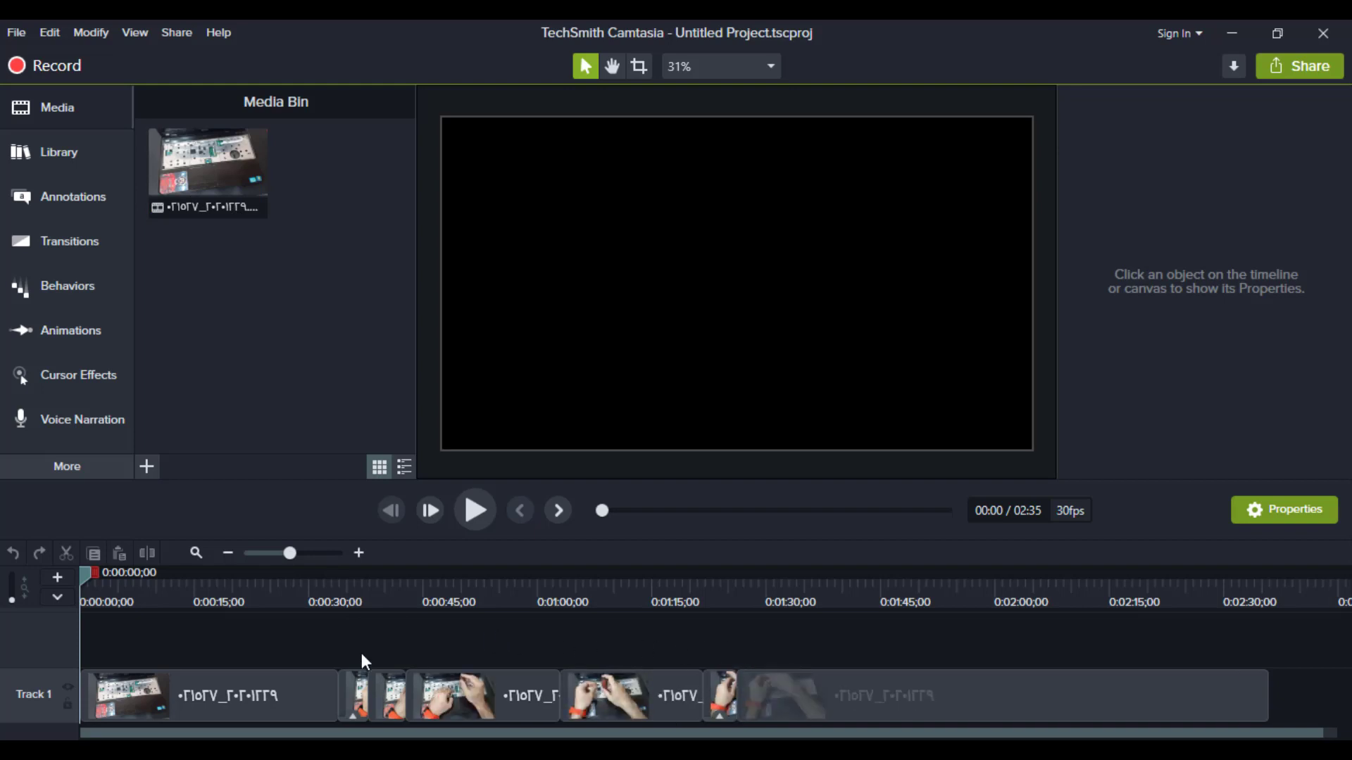
pyautogui.moveTo(90, 588); pyautogui.dragTo(731, 583)
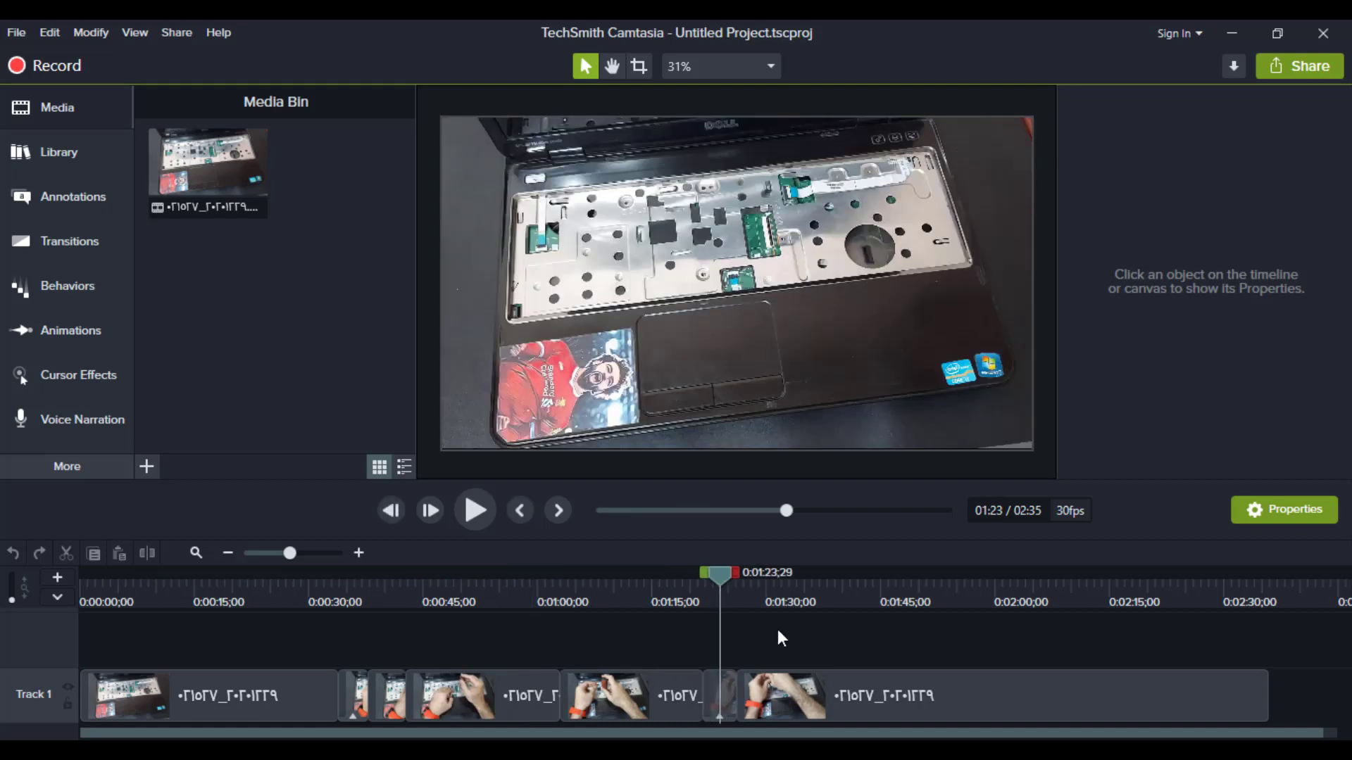
pyautogui.click(1304, 75)
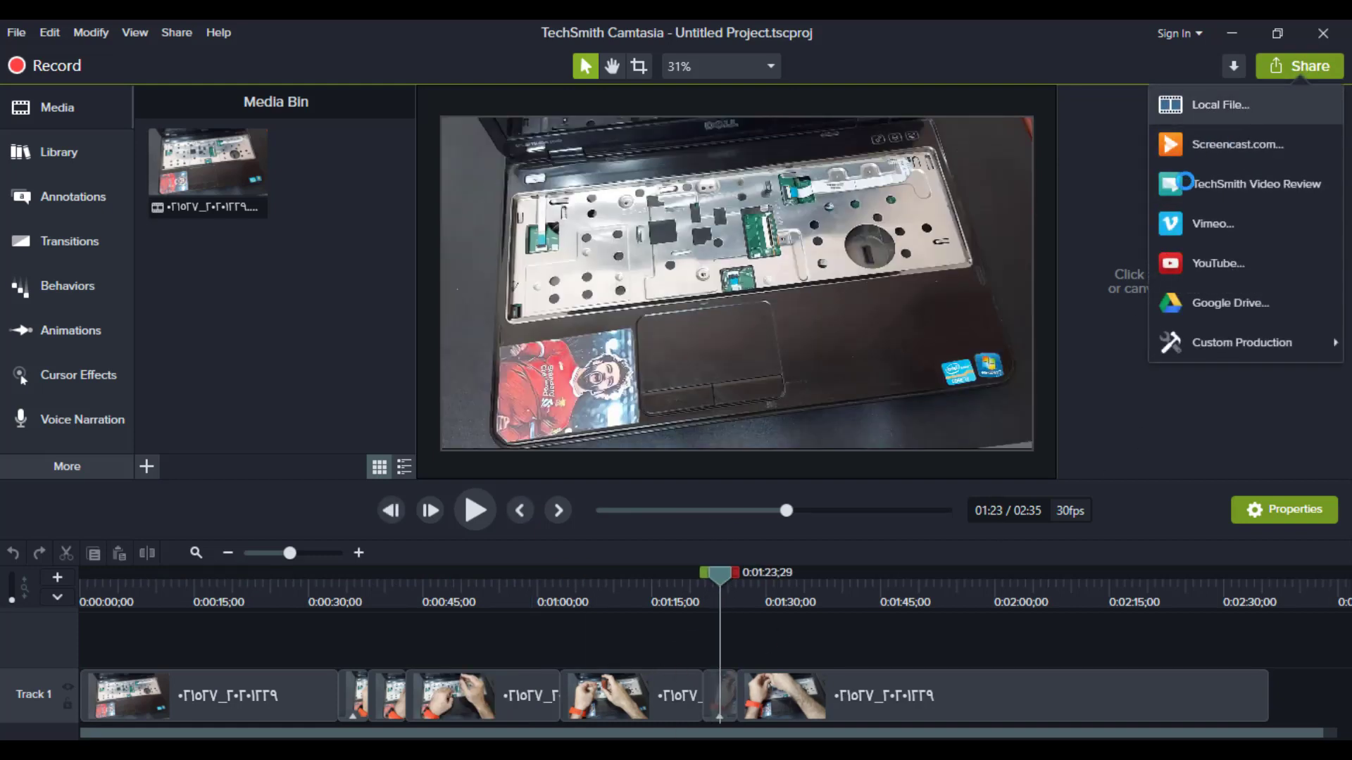
pyautogui.click(1243, 107)
pyautogui.click(845, 657)
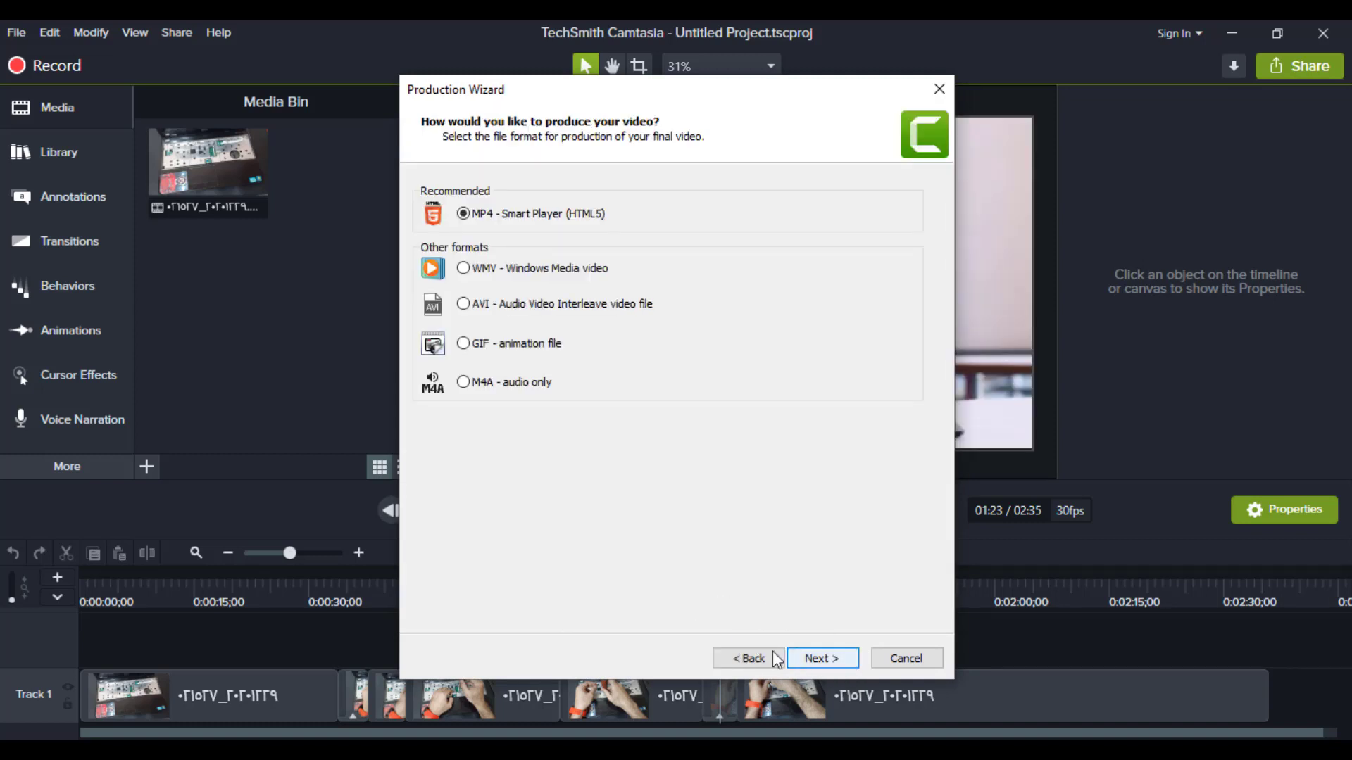
pyautogui.click(820, 658)
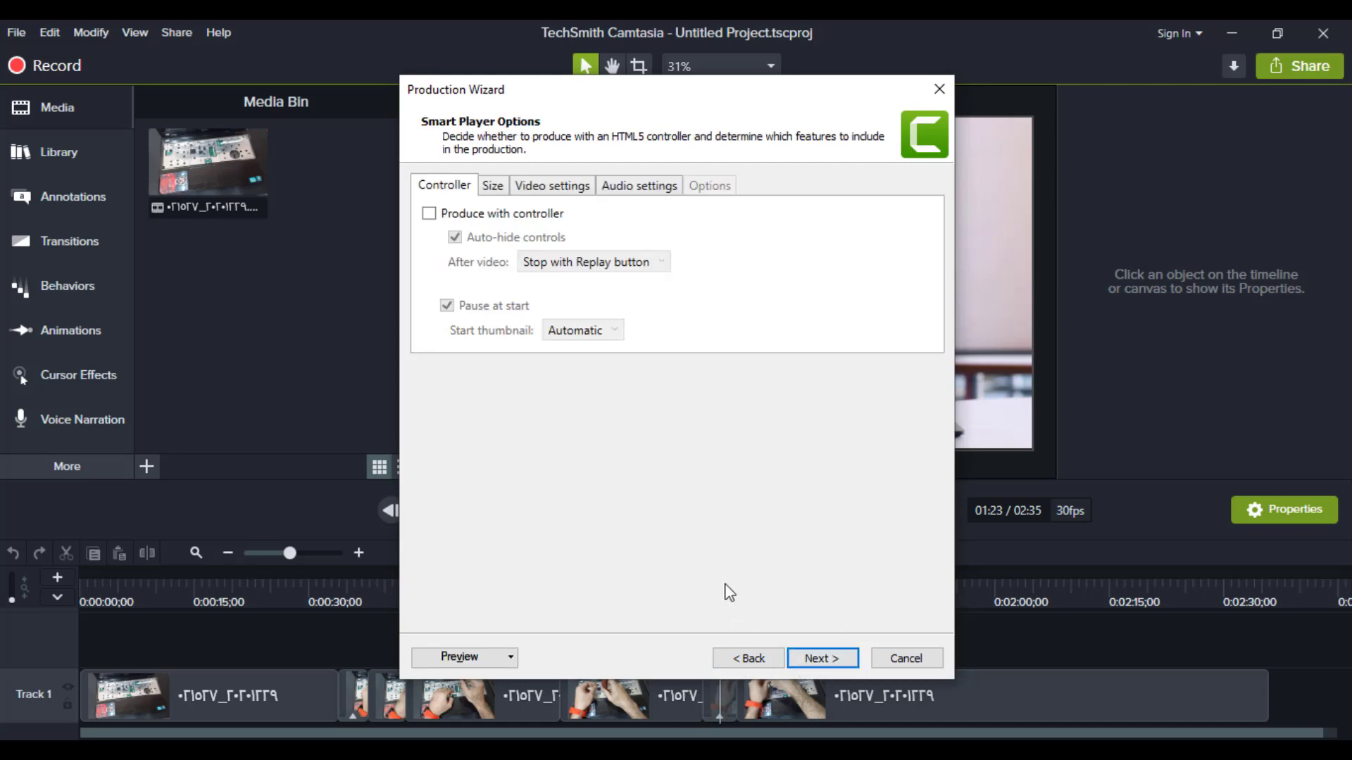
pyautogui.click(553, 187)
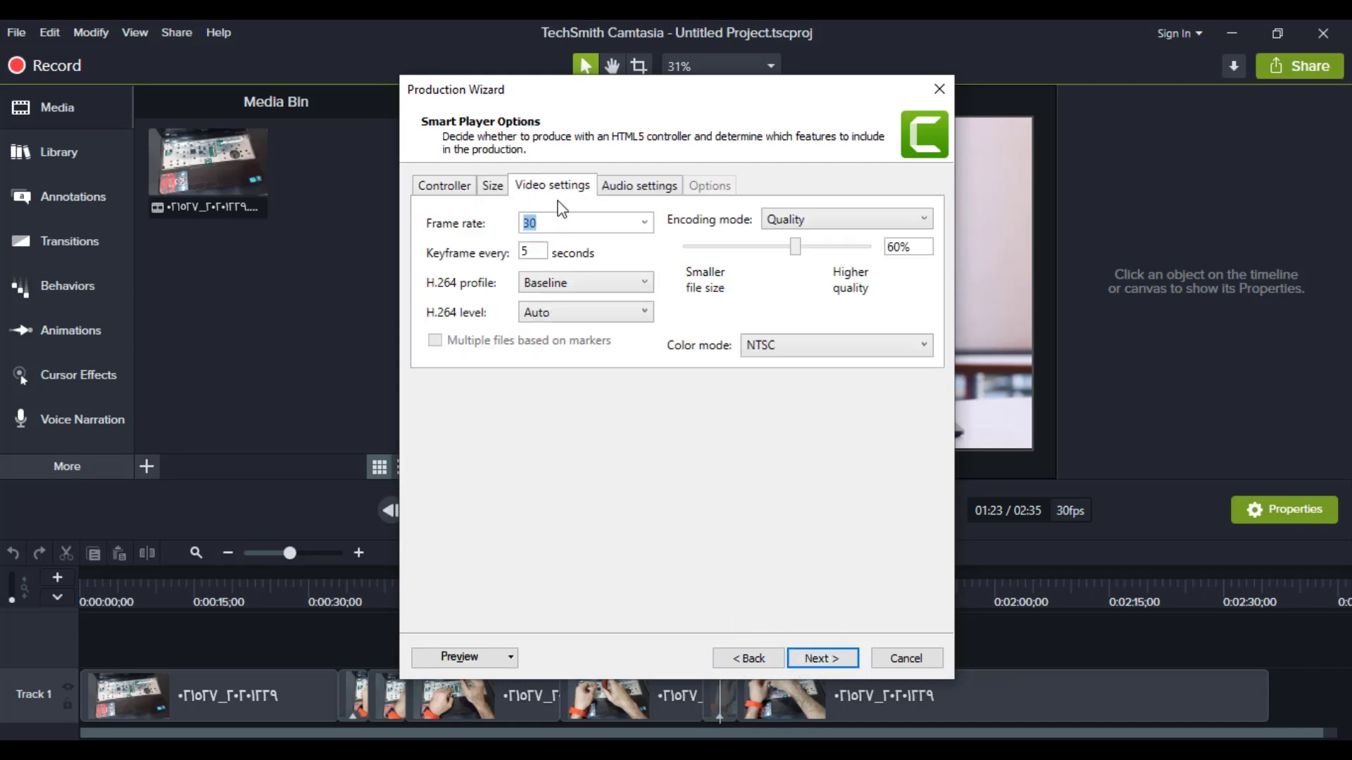
pyautogui.click(909, 657)
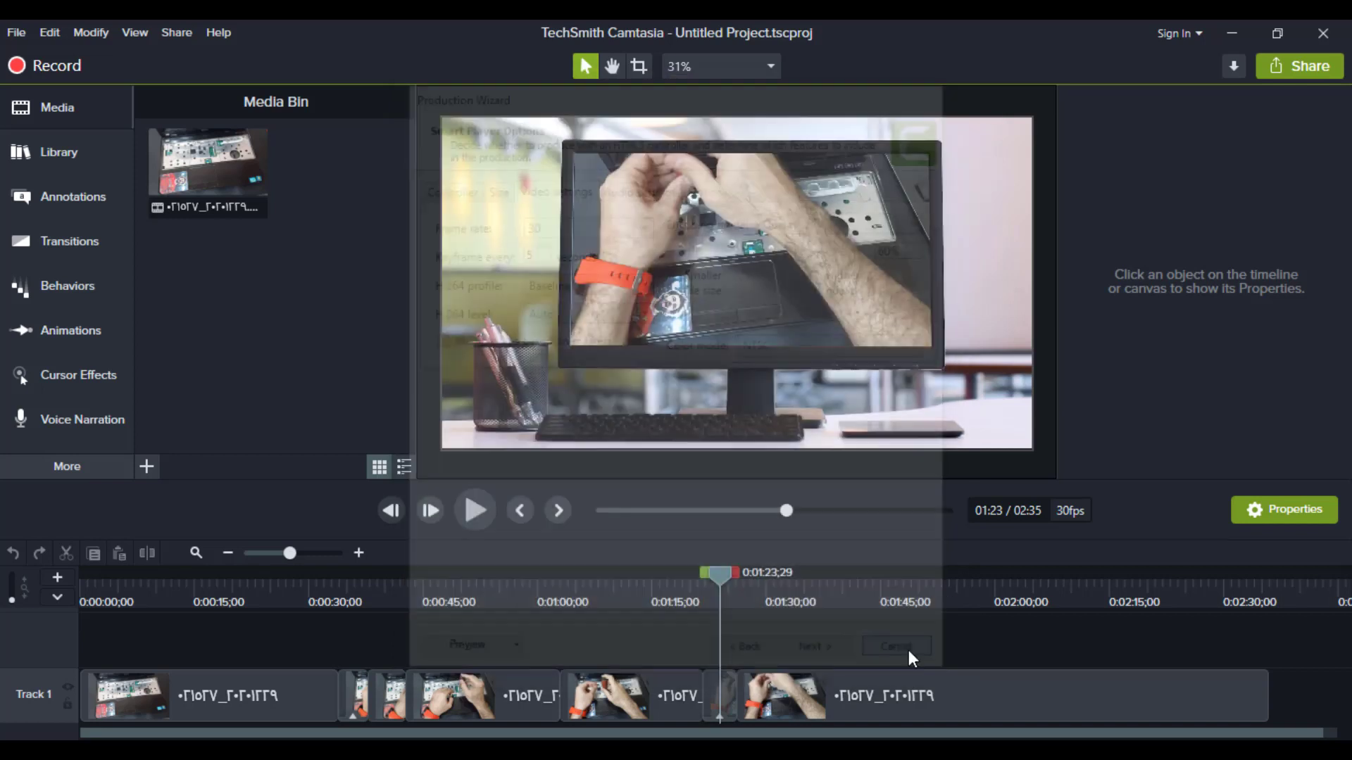